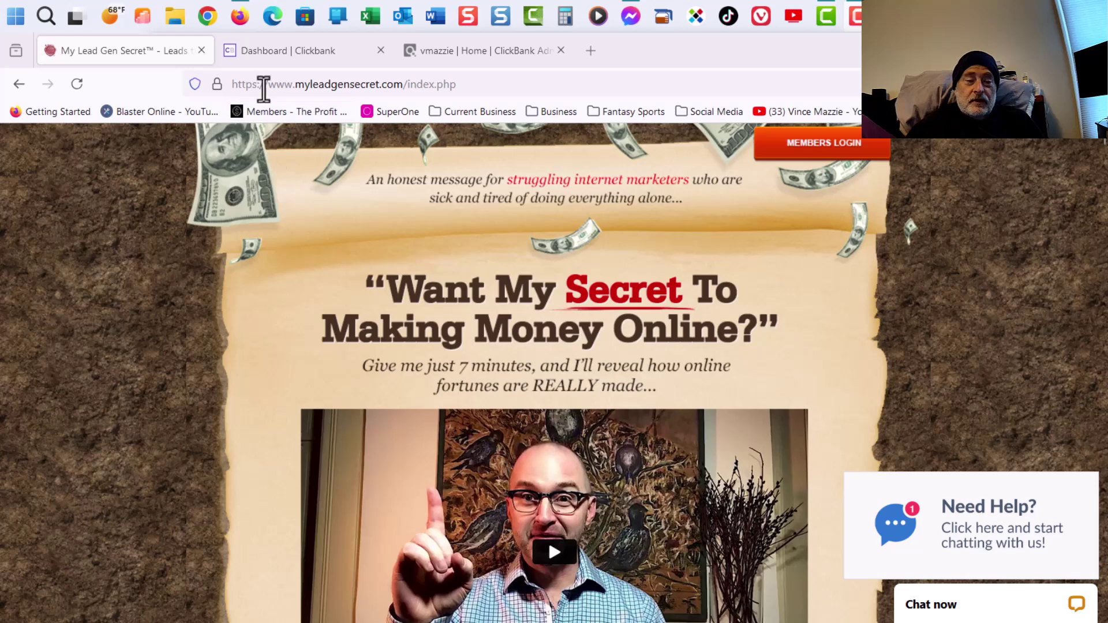
Review the ClickBank dashboard's Sales by Account and open the account home page from it.
{"action": "left_click", "coordinate": [268, 50]}
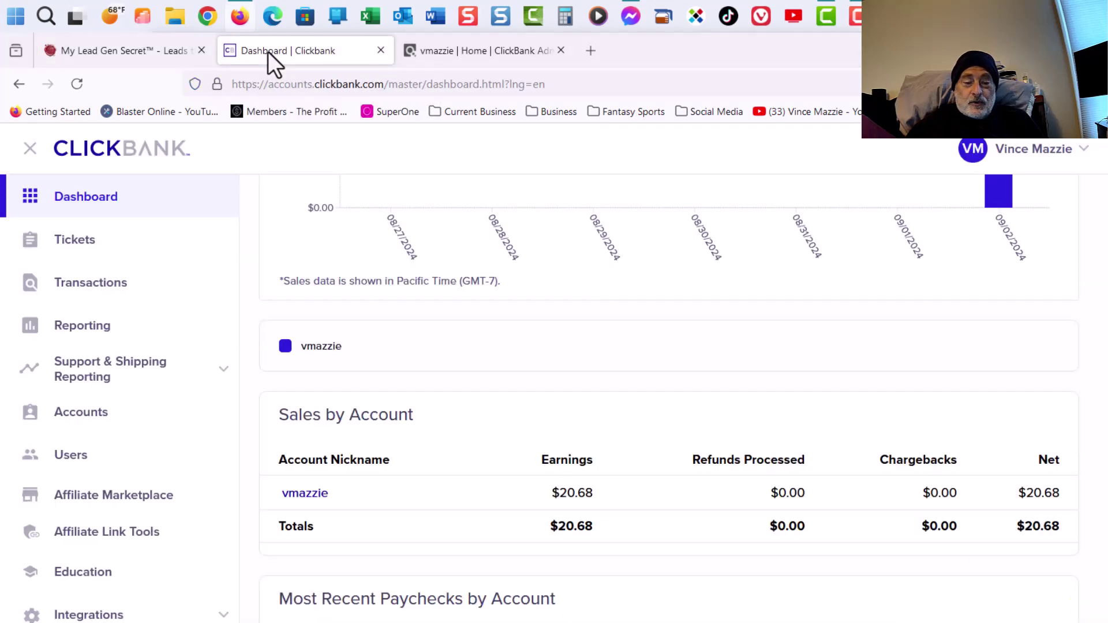
{"action": "scroll", "coordinate": [794, 280], "scroll_direction": "down", "scroll_amount": 3}
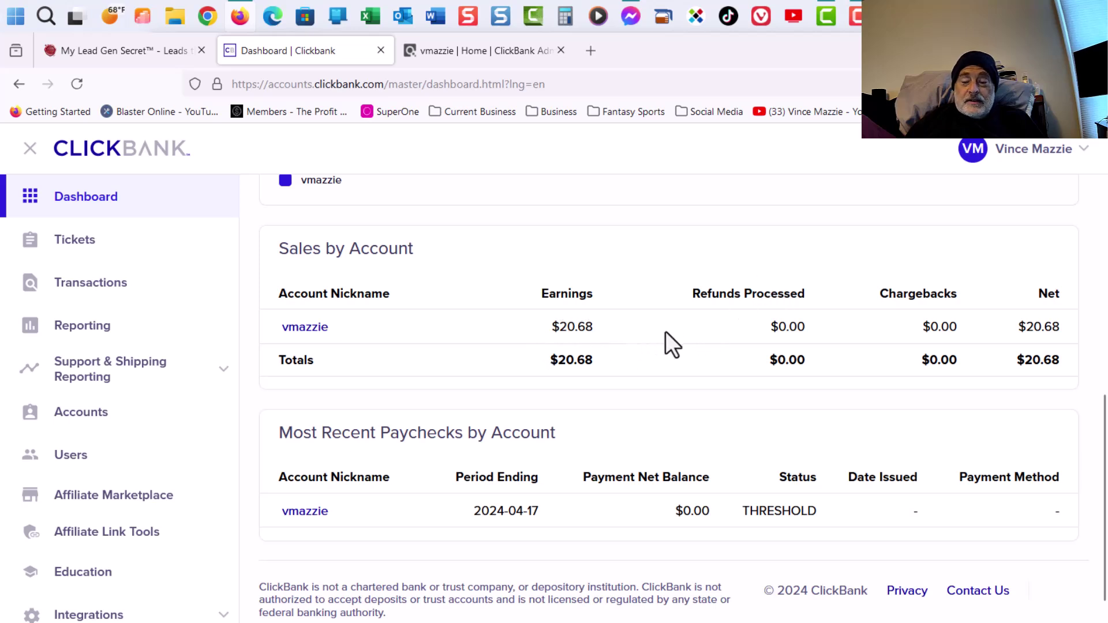
{"action": "scroll", "coordinate": [650, 340], "scroll_direction": "up", "scroll_amount": 2}
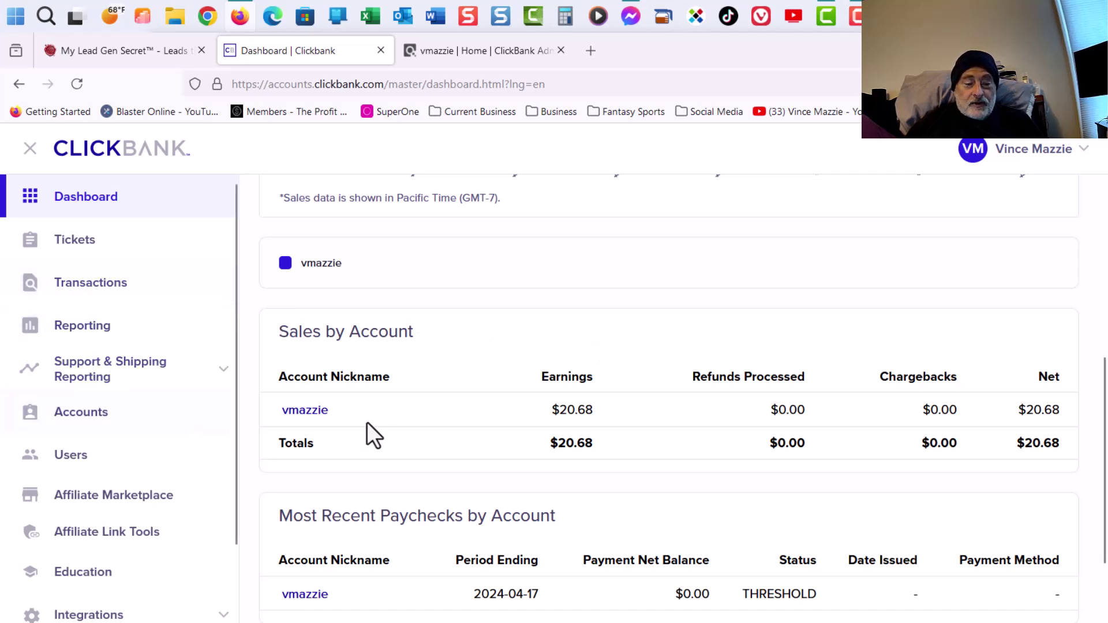
{"action": "left_click", "coordinate": [299, 412]}
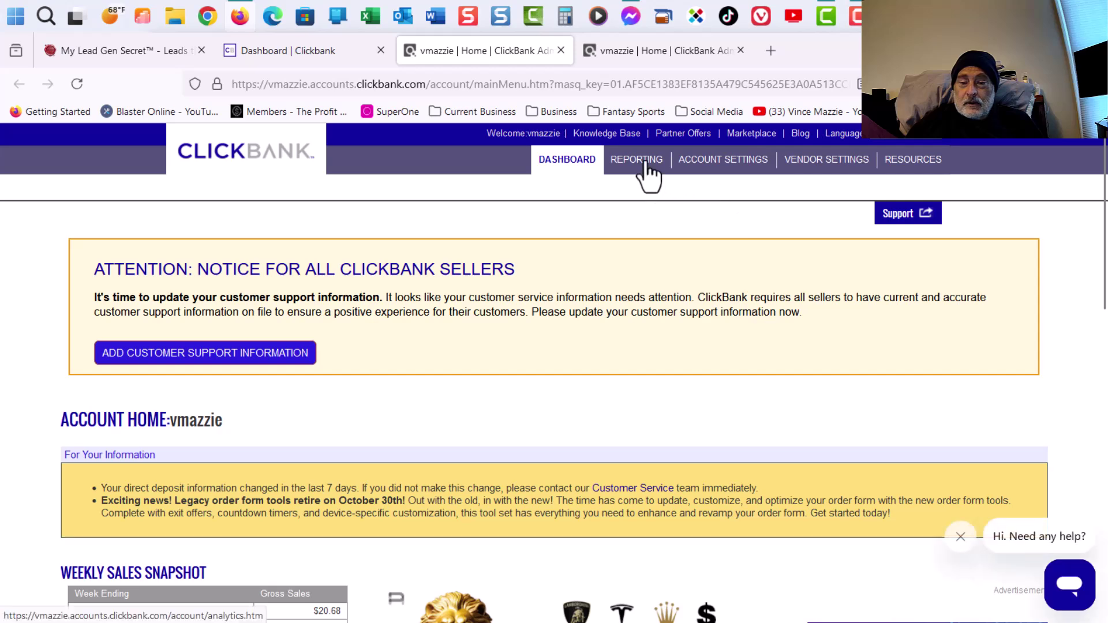
{"action": "scroll", "coordinate": [558, 285], "scroll_direction": "down", "scroll_amount": 3}
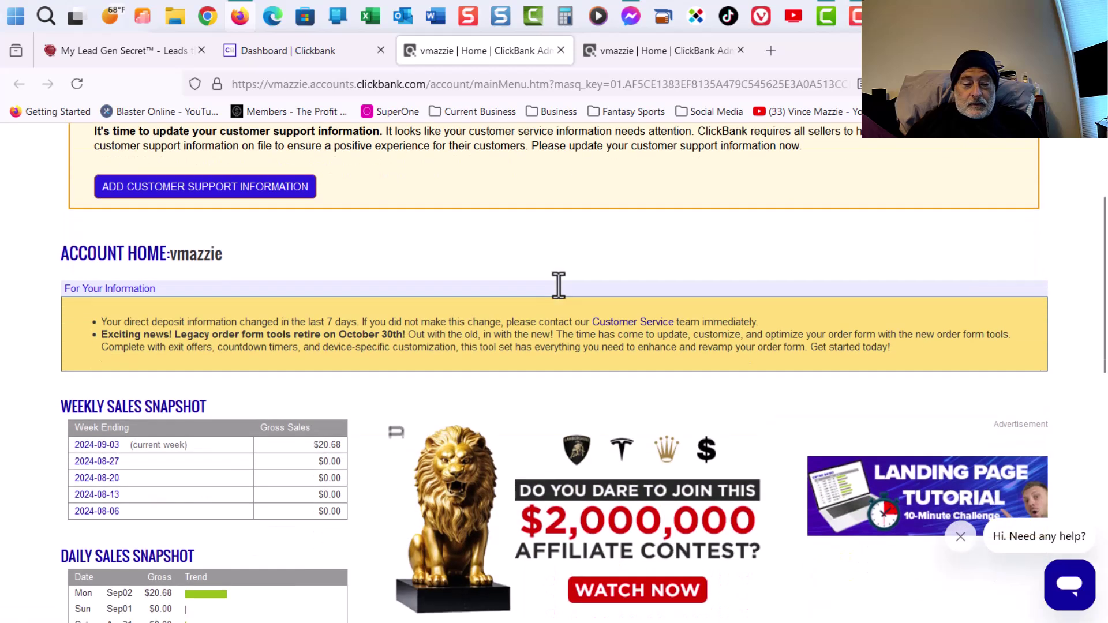
{"action": "scroll", "coordinate": [558, 283], "scroll_direction": "down", "scroll_amount": 2}
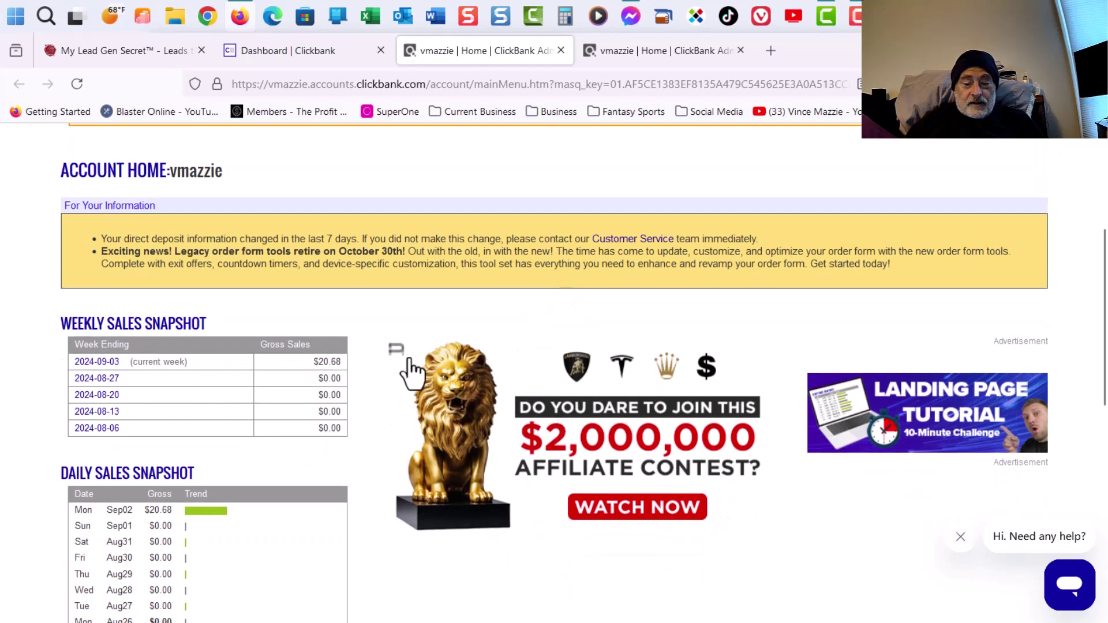
{"action": "scroll", "coordinate": [404, 354], "scroll_direction": "up", "scroll_amount": 2}
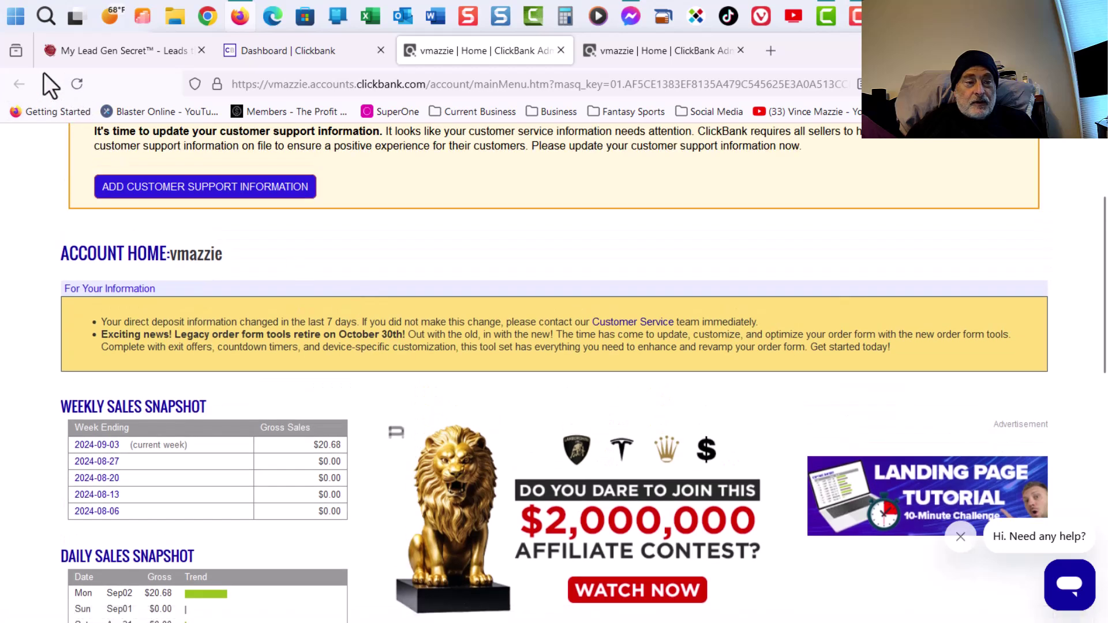
Return to the dashboard and reopen Account Home, showing $20.68 gross sales this week.
{"action": "left_click", "coordinate": [284, 53]}
{"action": "scroll", "coordinate": [373, 517], "scroll_direction": "down", "scroll_amount": 2}
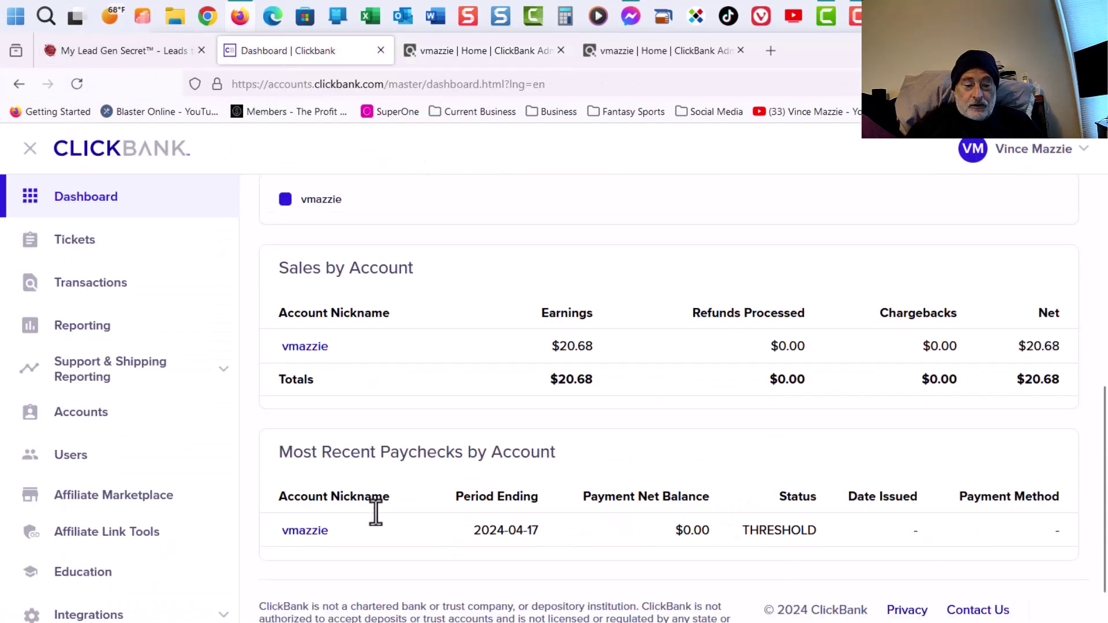
{"action": "left_click", "coordinate": [307, 512]}
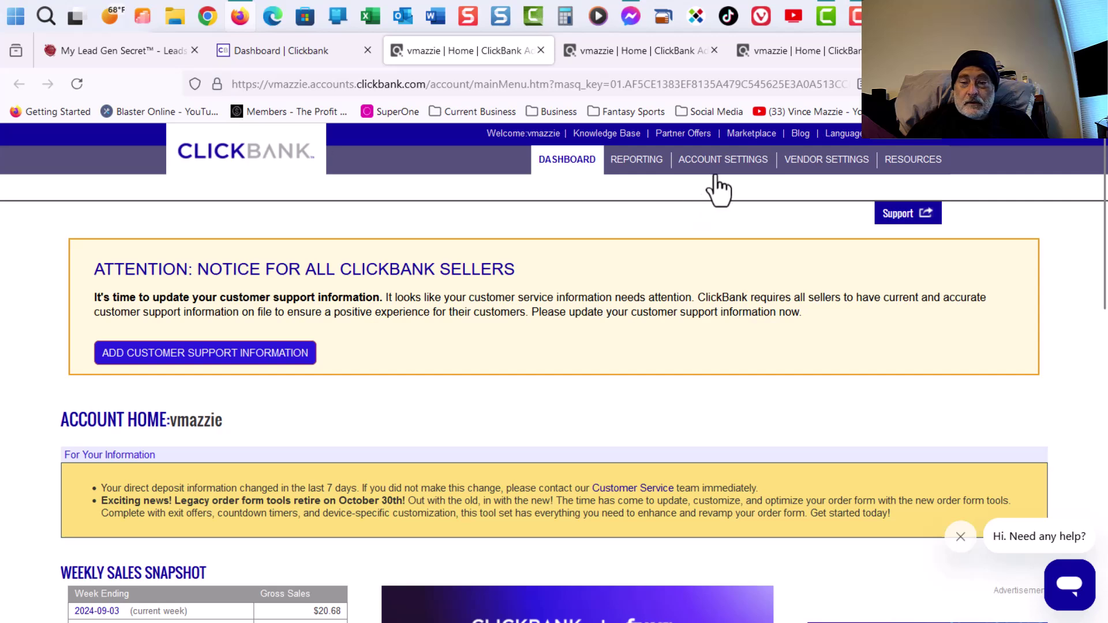
{"action": "left_click", "coordinate": [296, 51]}
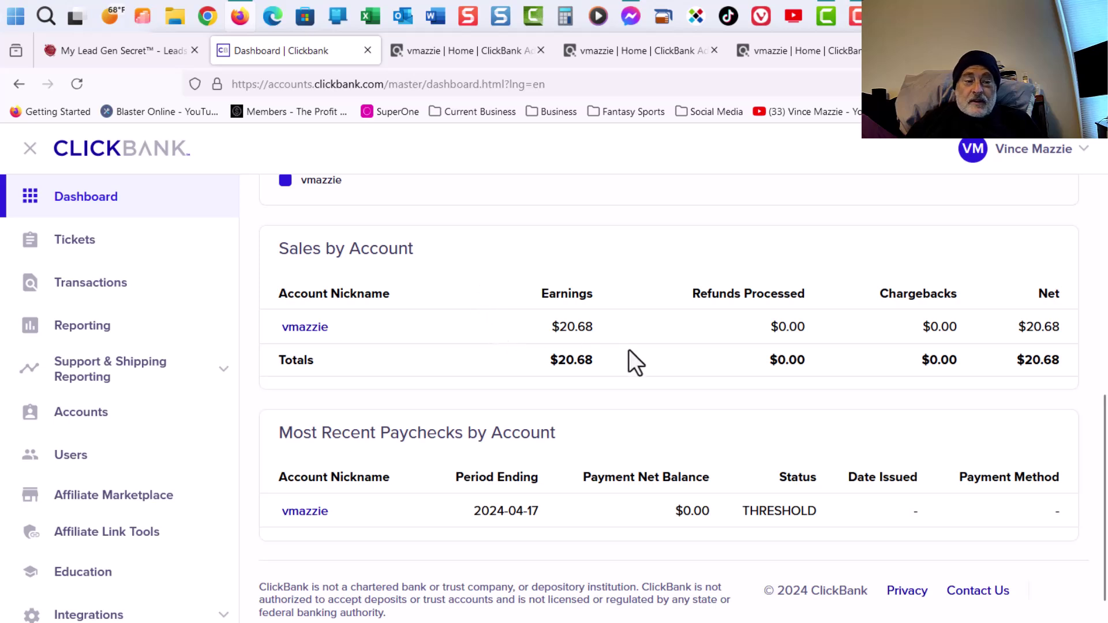
{"action": "scroll", "coordinate": [629, 351], "scroll_direction": "up", "scroll_amount": 3}
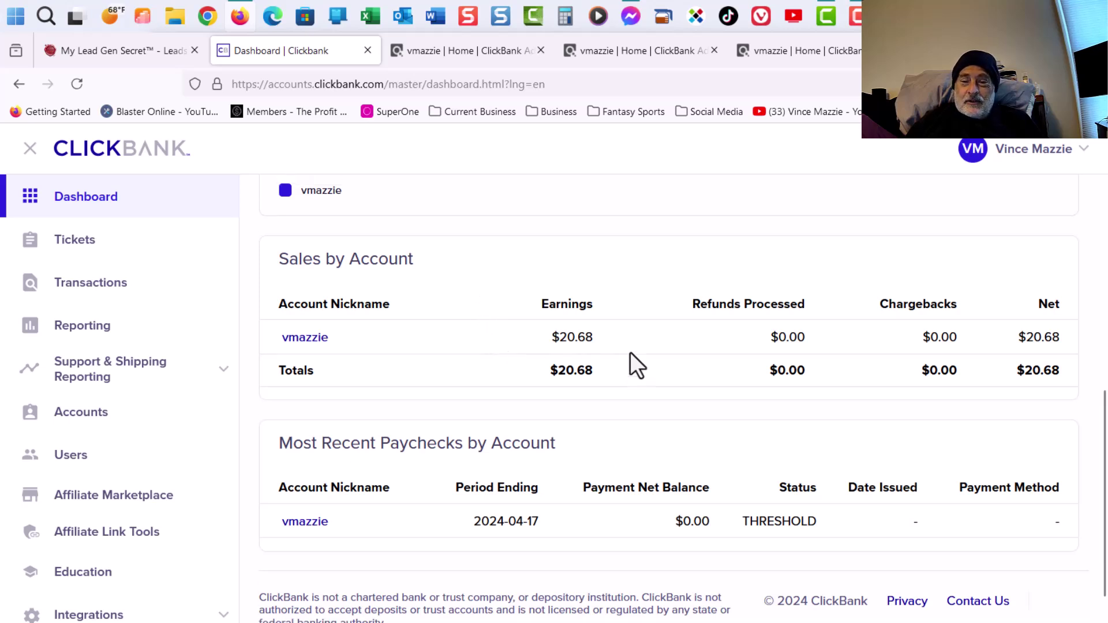
{"action": "scroll", "coordinate": [630, 352], "scroll_direction": "down", "scroll_amount": 3}
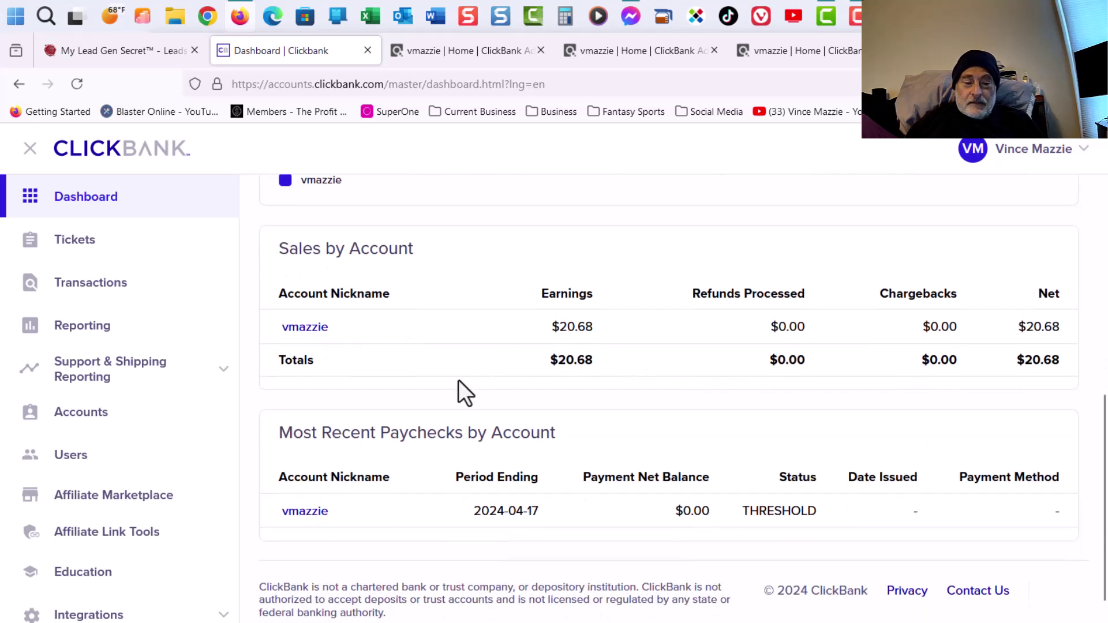
{"action": "left_click", "coordinate": [303, 328]}
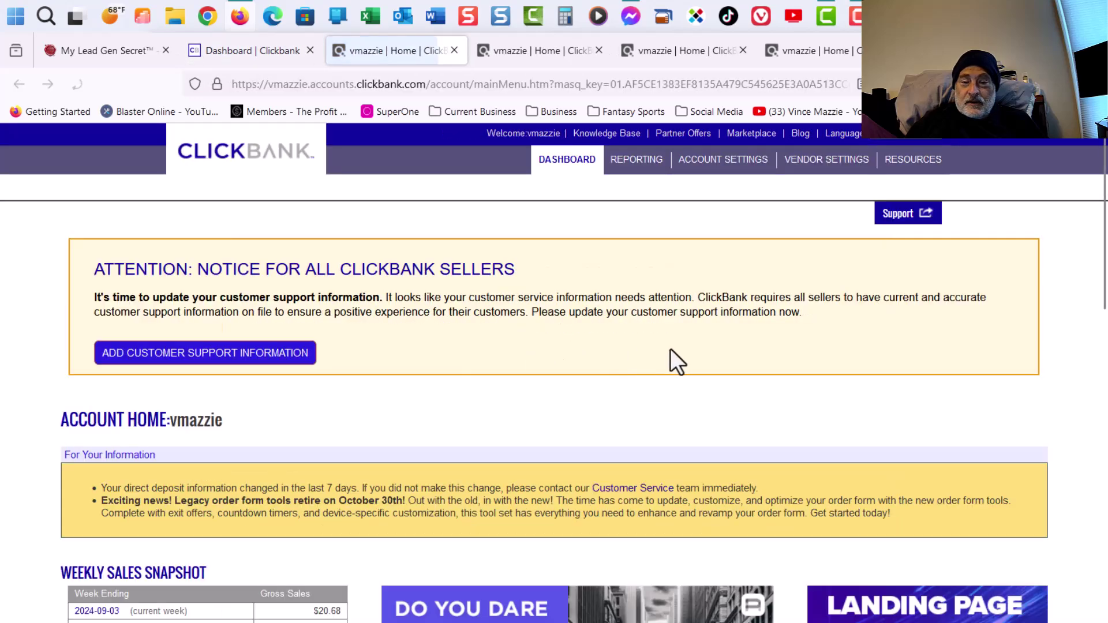
Open Reporting > Transactions and review the 3 transactions totalling $20.68 from 2024-08-03 to 2024-09-03.
{"action": "left_click", "coordinate": [637, 163]}
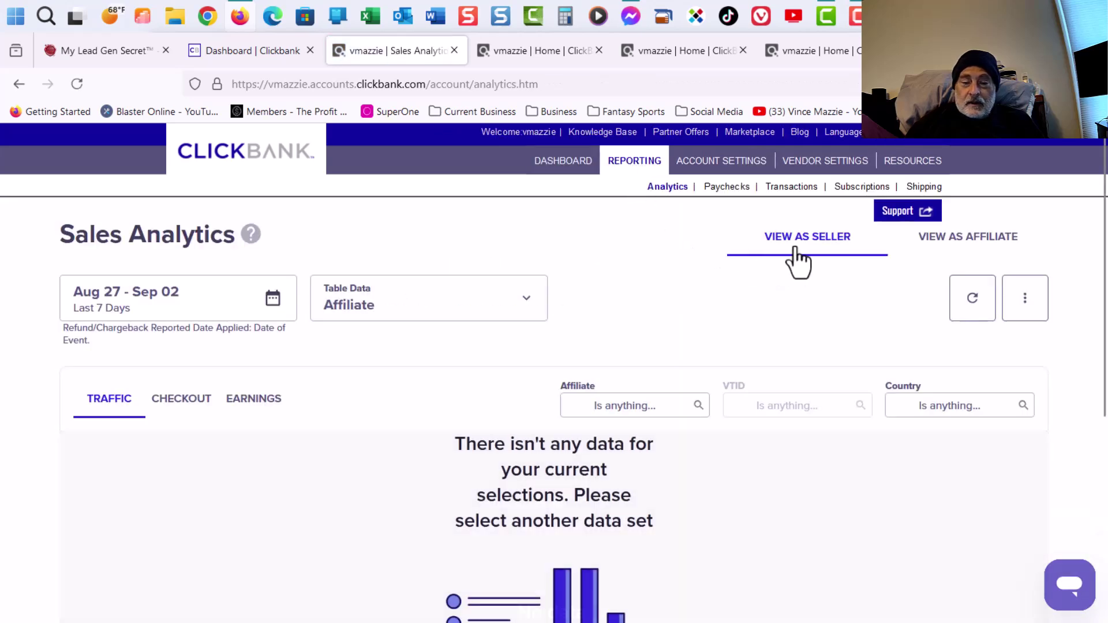
{"action": "left_click", "coordinate": [783, 188]}
{"action": "scroll", "coordinate": [669, 248], "scroll_direction": "down", "scroll_amount": 4}
{"action": "scroll", "coordinate": [669, 248], "scroll_direction": "down", "scroll_amount": 3}
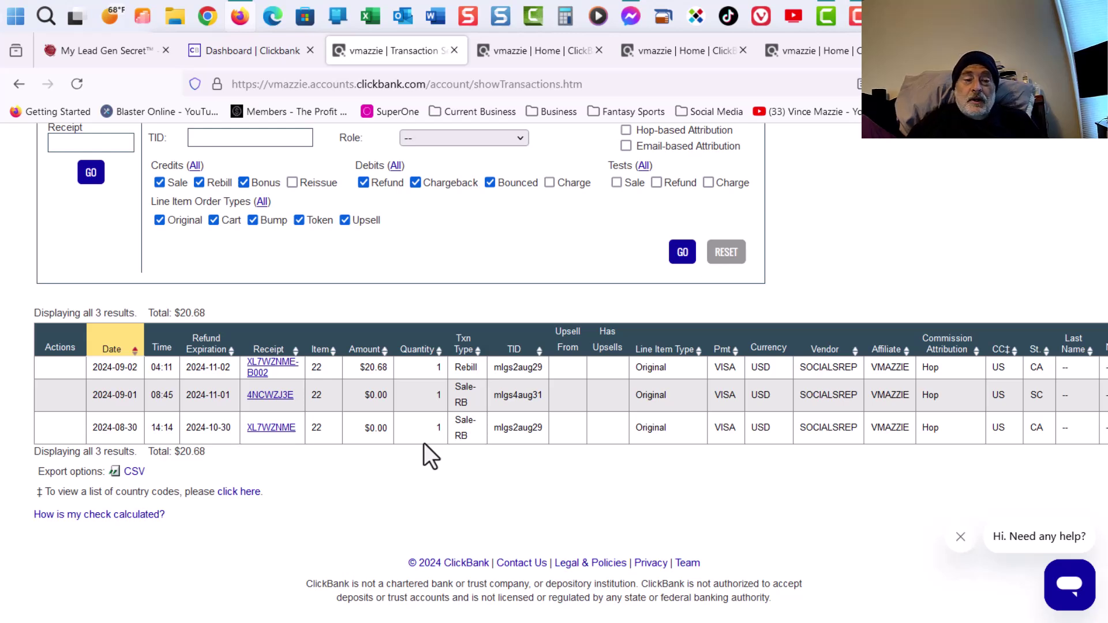
{"action": "scroll", "coordinate": [423, 442], "scroll_direction": "up", "scroll_amount": 5}
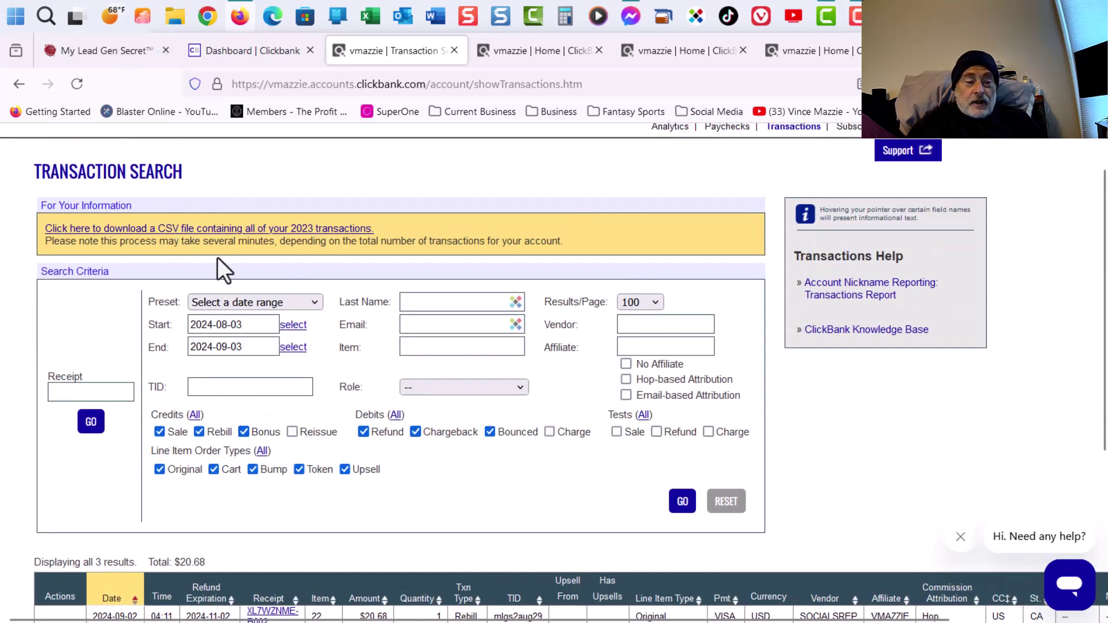
{"action": "scroll", "coordinate": [237, 264], "scroll_direction": "up", "scroll_amount": 2}
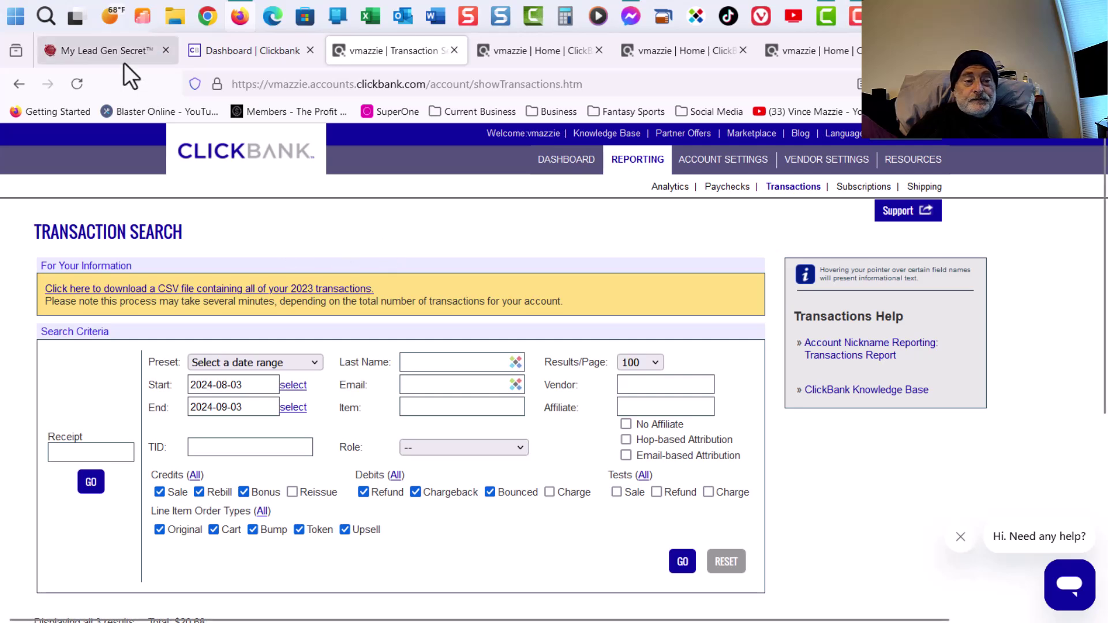
Open the ClickBank Affiliate Marketplace filtered to the E-Business & E-Marketing category.
{"action": "left_click", "coordinate": [237, 57]}
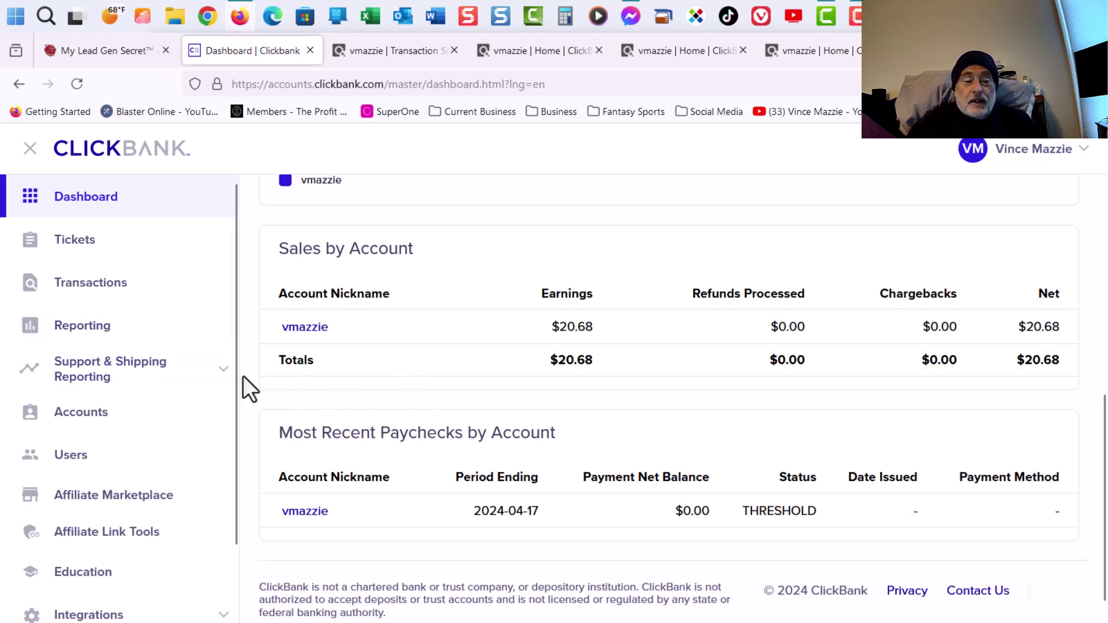
{"action": "scroll", "coordinate": [190, 421], "scroll_direction": "down", "scroll_amount": 3}
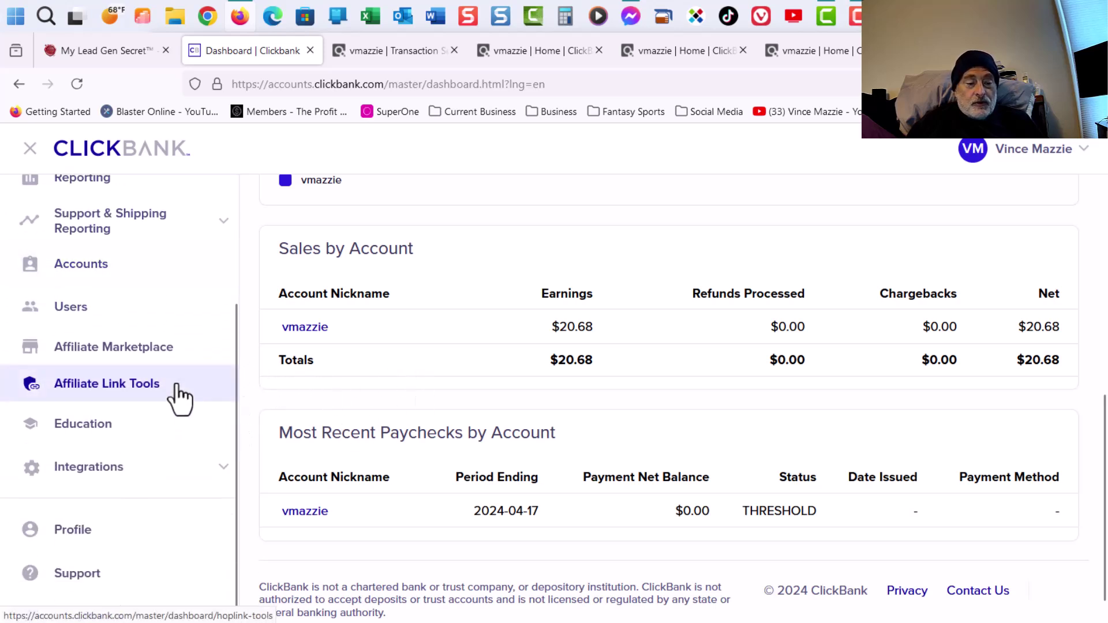
{"action": "left_click", "coordinate": [123, 357]}
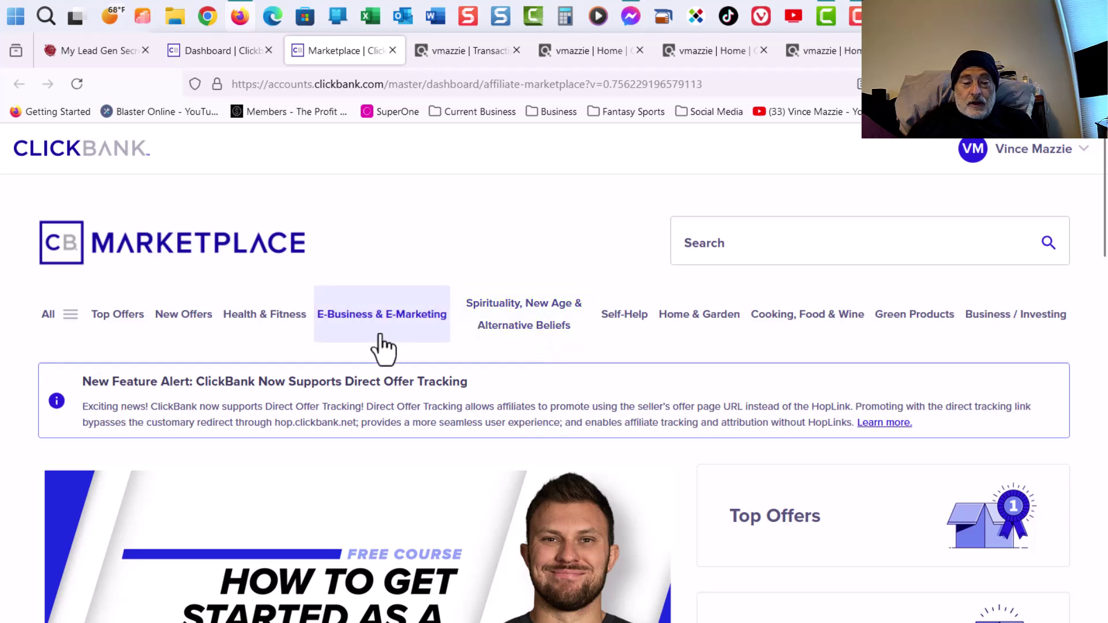
{"action": "left_click", "coordinate": [387, 328]}
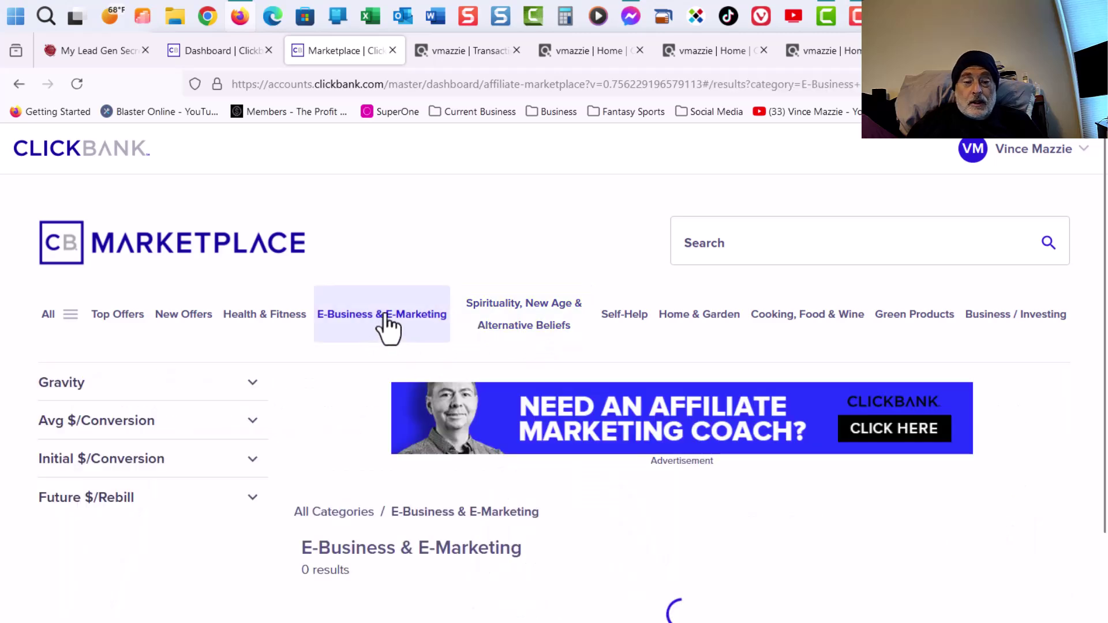
Scroll the 126 results to find Live Chat Jobs at $46.12 average per conversion.
{"action": "scroll", "coordinate": [490, 328], "scroll_direction": "down", "scroll_amount": 3}
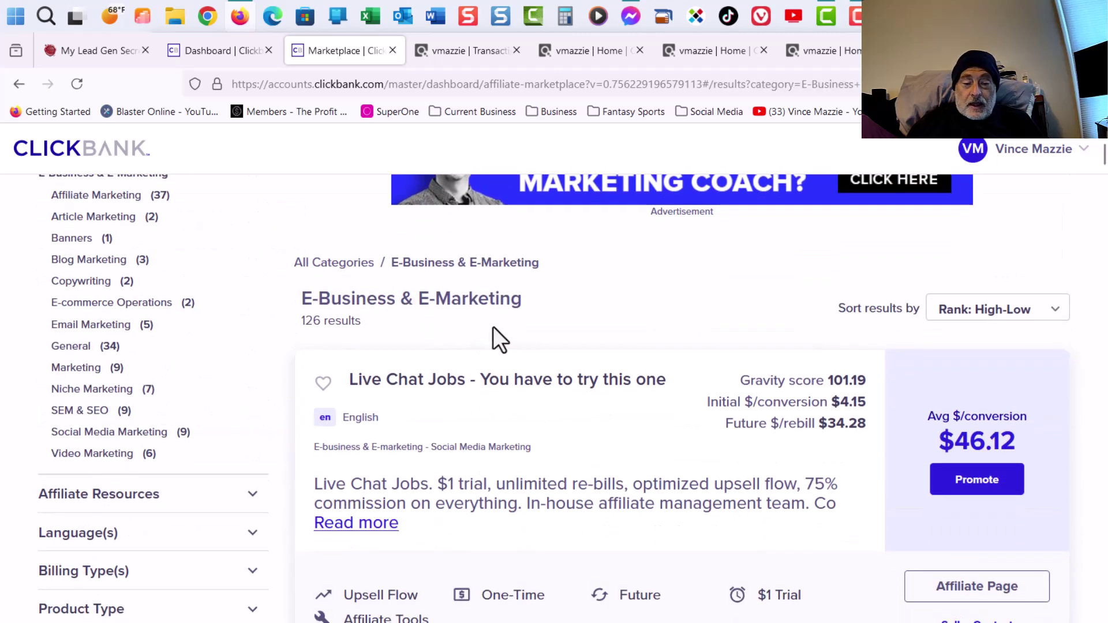
{"action": "scroll", "coordinate": [493, 327], "scroll_direction": "down", "scroll_amount": 2}
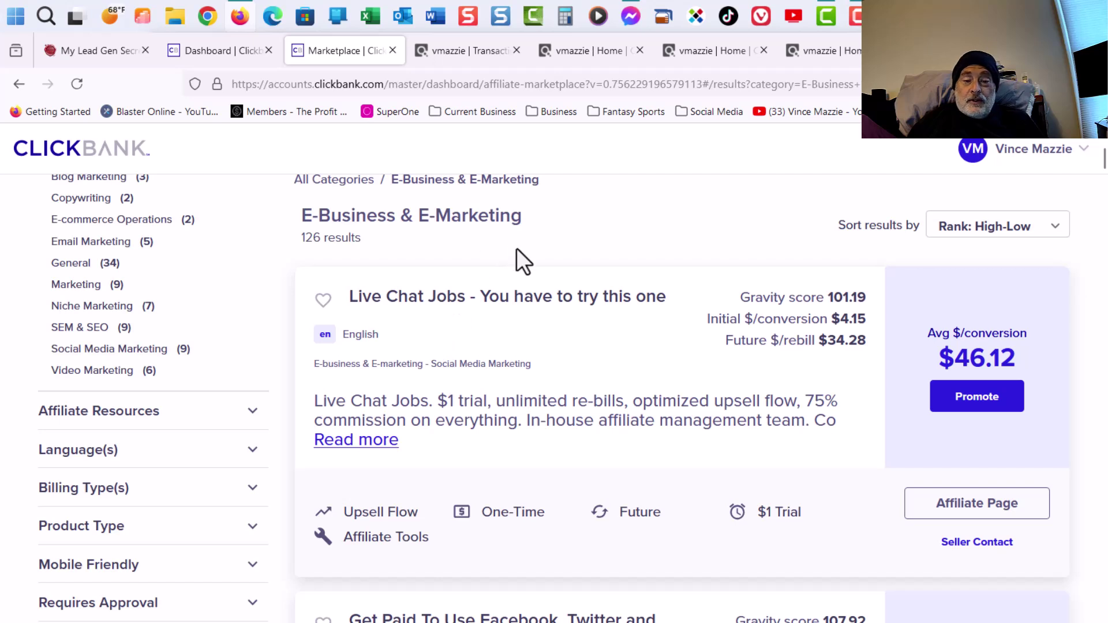
{"action": "scroll", "coordinate": [502, 295], "scroll_direction": "down", "scroll_amount": 5}
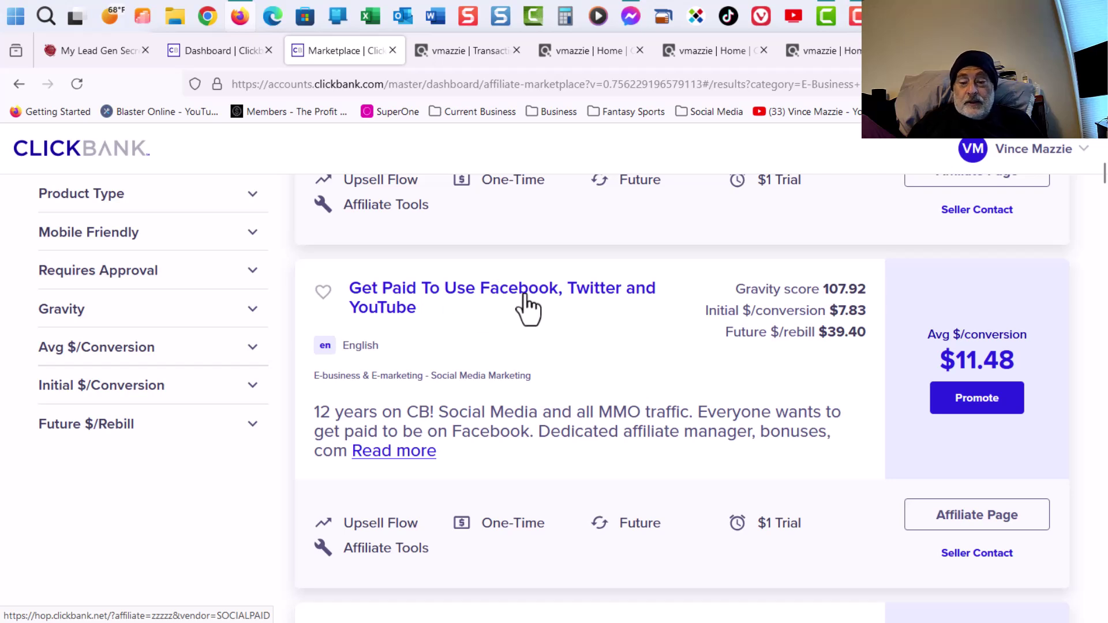
{"action": "scroll", "coordinate": [525, 307], "scroll_direction": "down", "scroll_amount": 3}
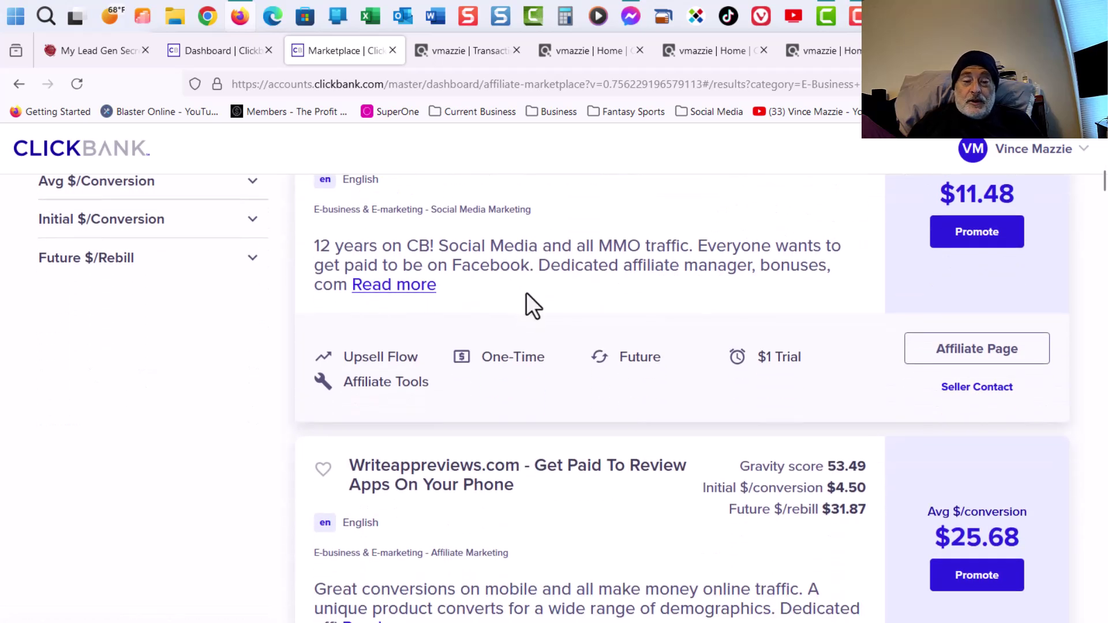
{"action": "scroll", "coordinate": [526, 303], "scroll_direction": "down", "scroll_amount": 2}
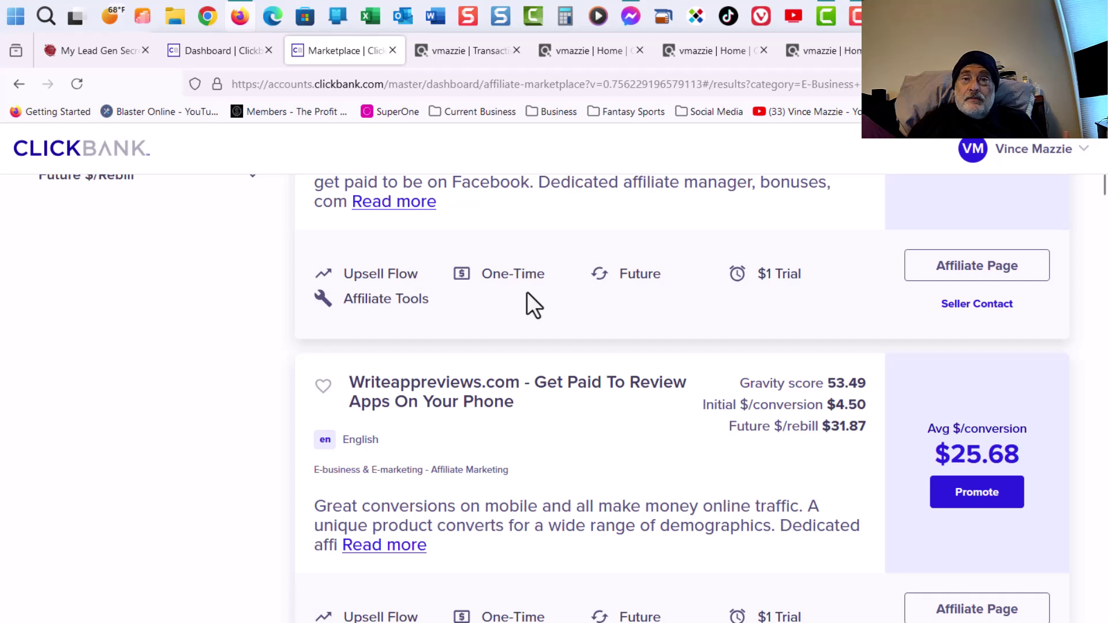
{"action": "scroll", "coordinate": [527, 293], "scroll_direction": "down", "scroll_amount": 2}
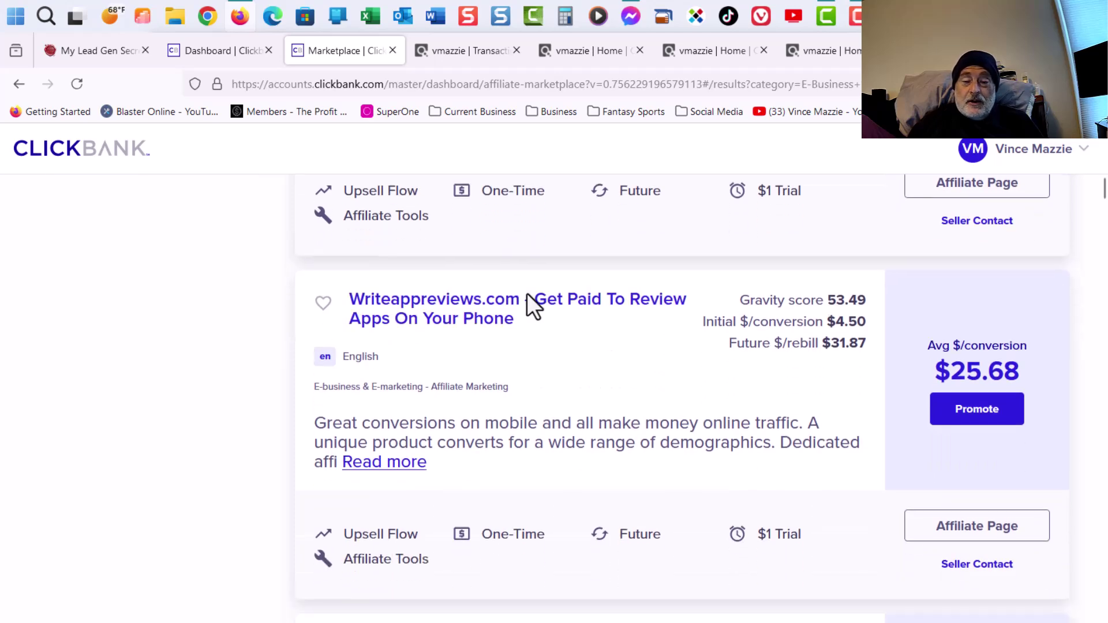
{"action": "scroll", "coordinate": [523, 317], "scroll_direction": "up", "scroll_amount": 12}
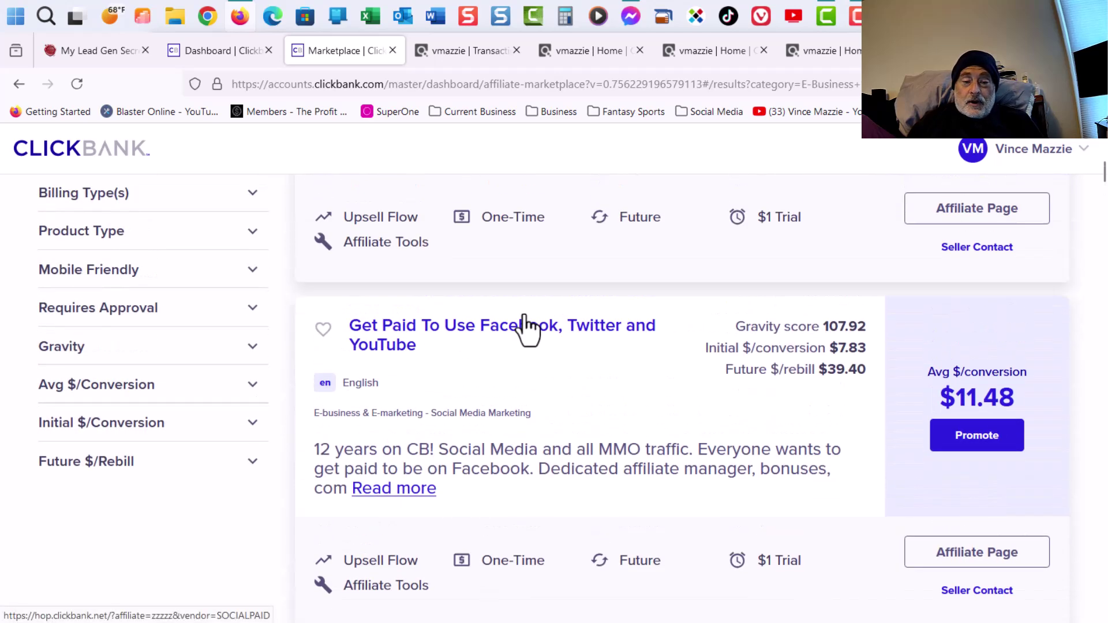
{"action": "scroll", "coordinate": [527, 326], "scroll_direction": "up", "scroll_amount": 3}
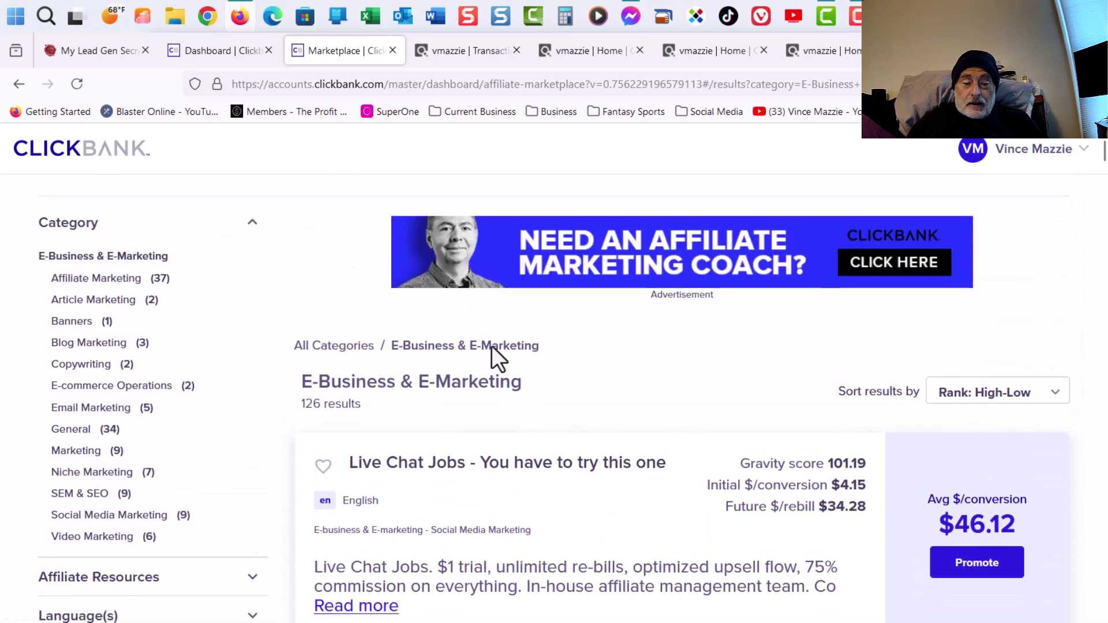
{"action": "scroll", "coordinate": [492, 345], "scroll_direction": "down", "scroll_amount": 2}
{"action": "scroll", "coordinate": [504, 326], "scroll_direction": "down", "scroll_amount": 2}
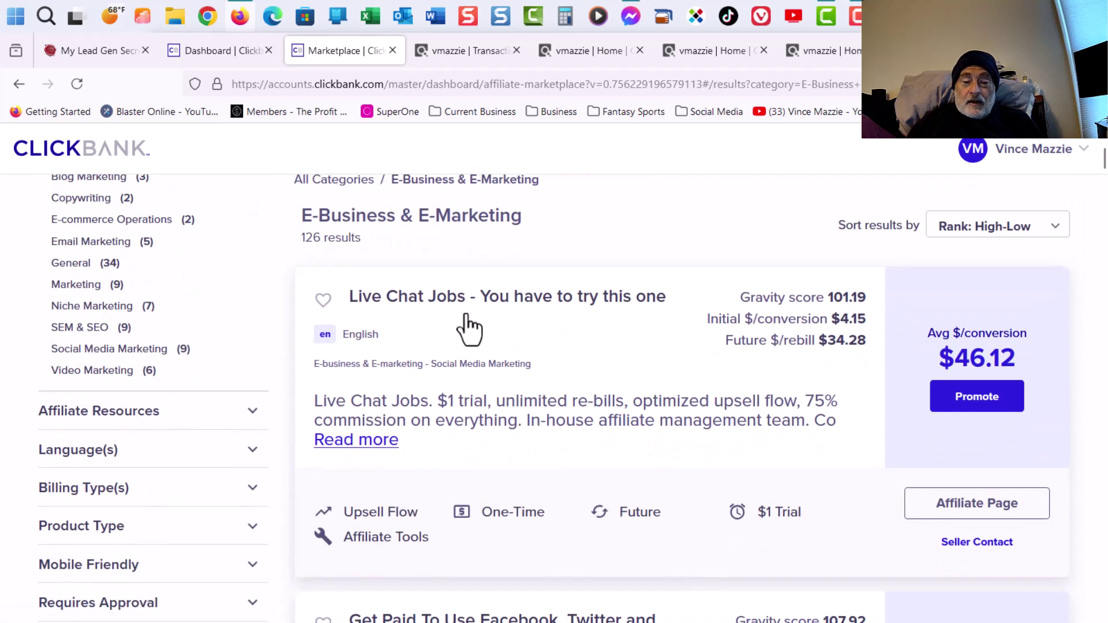
{"action": "scroll", "coordinate": [552, 329], "scroll_direction": "down", "scroll_amount": 2}
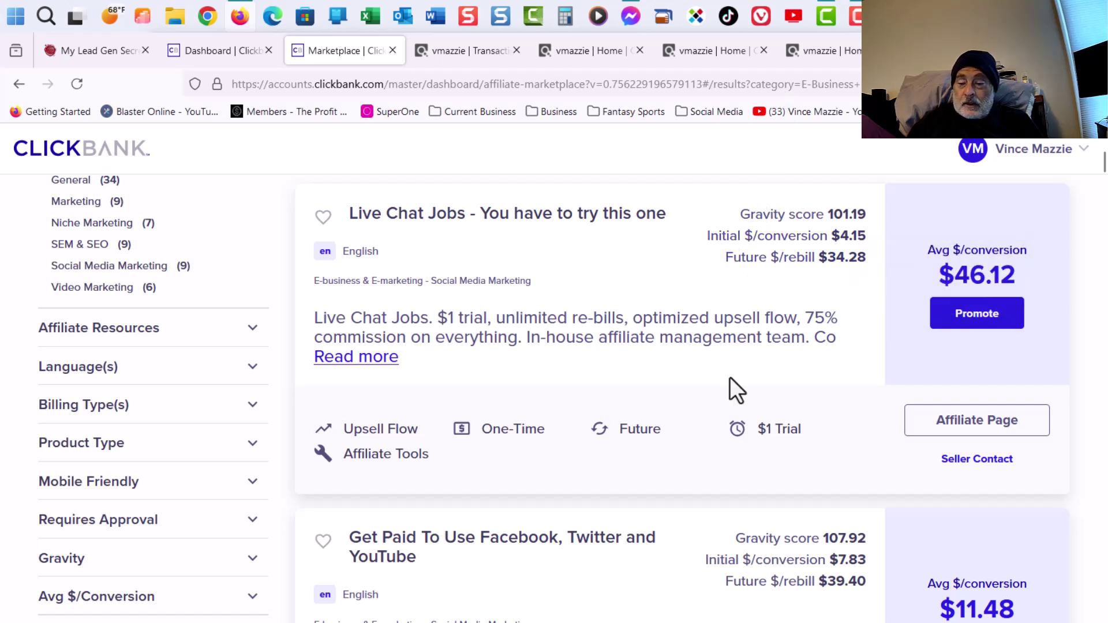
Go from the offer's affiliate page to its Email Swipes list of Email 1 through Email 20.
{"action": "left_click", "coordinate": [979, 426]}
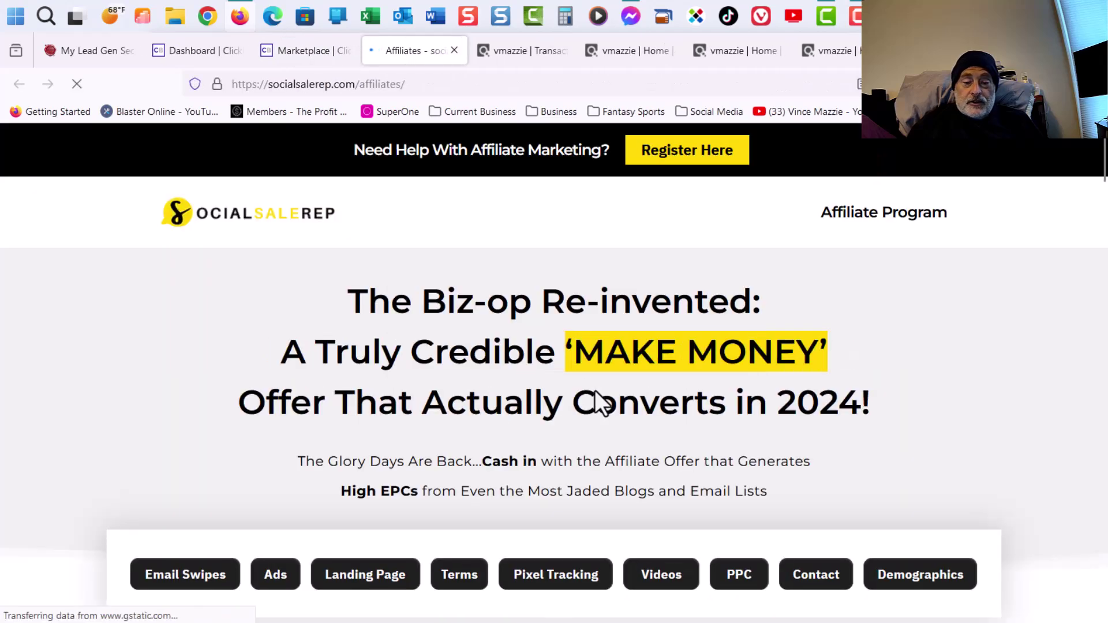
{"action": "scroll", "coordinate": [486, 335], "scroll_direction": "down", "scroll_amount": 3}
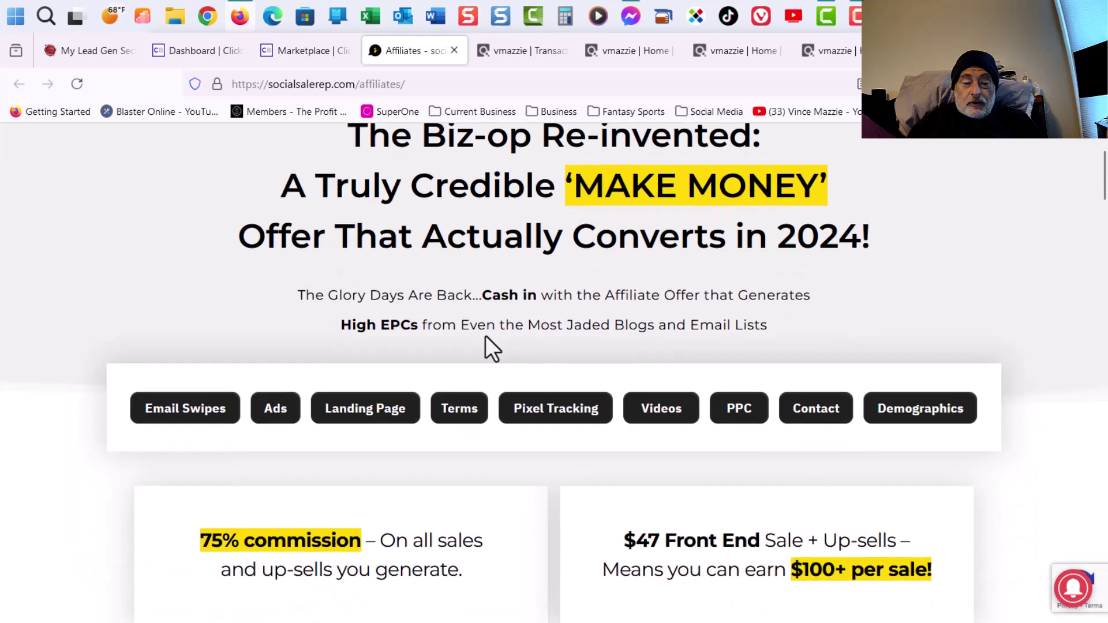
{"action": "scroll", "coordinate": [486, 341], "scroll_direction": "down", "scroll_amount": 2}
{"action": "left_click", "coordinate": [183, 327]}
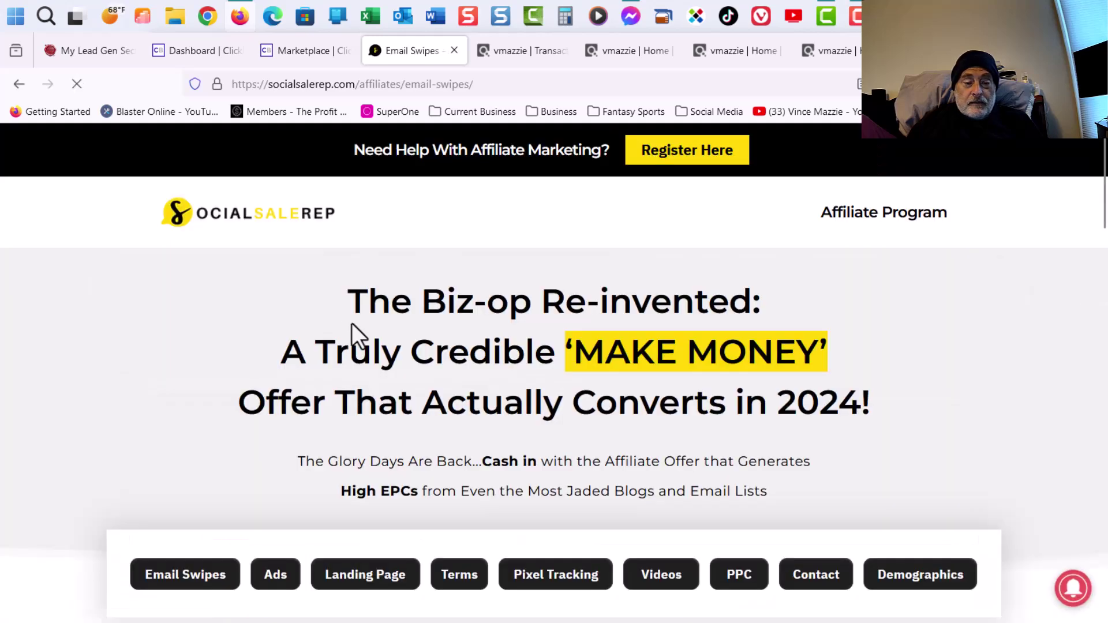
{"action": "scroll", "coordinate": [361, 334], "scroll_direction": "down", "scroll_amount": 8}
{"action": "scroll", "coordinate": [382, 322], "scroll_direction": "down", "scroll_amount": 12}
{"action": "scroll", "coordinate": [383, 329], "scroll_direction": "down", "scroll_amount": 3}
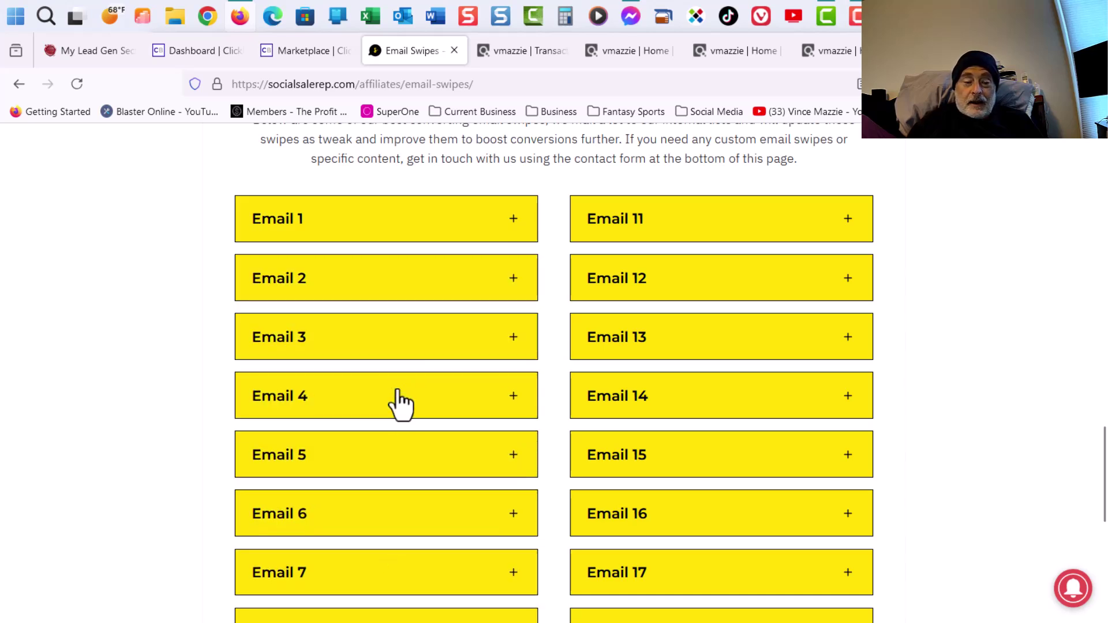
{"action": "scroll", "coordinate": [398, 443], "scroll_direction": "down", "scroll_amount": 2}
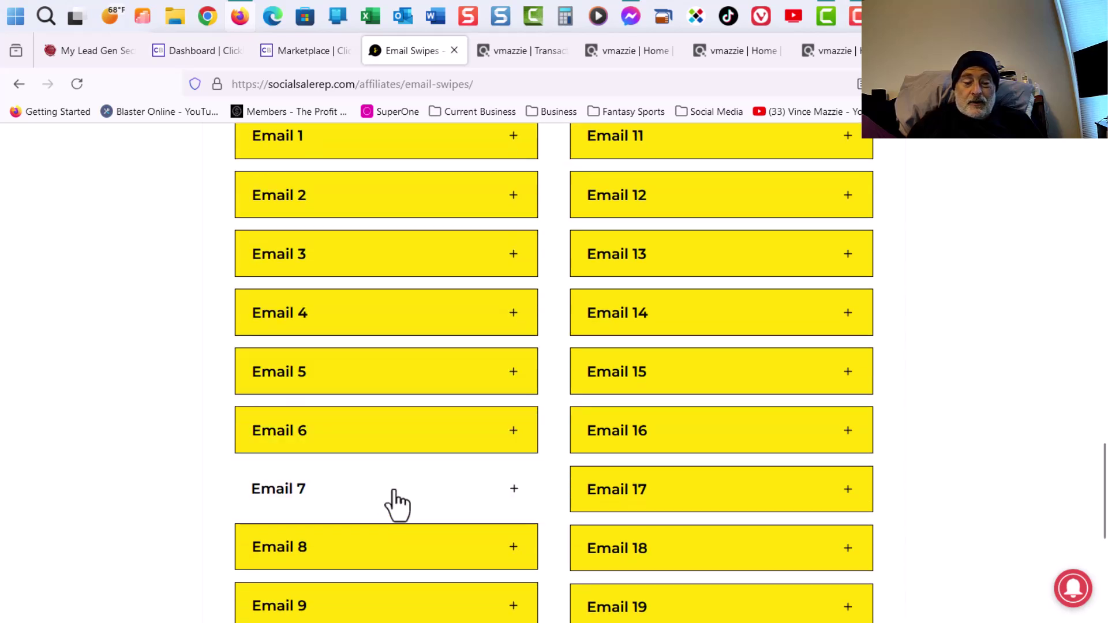
{"action": "scroll", "coordinate": [395, 497], "scroll_direction": "down", "scroll_amount": 2}
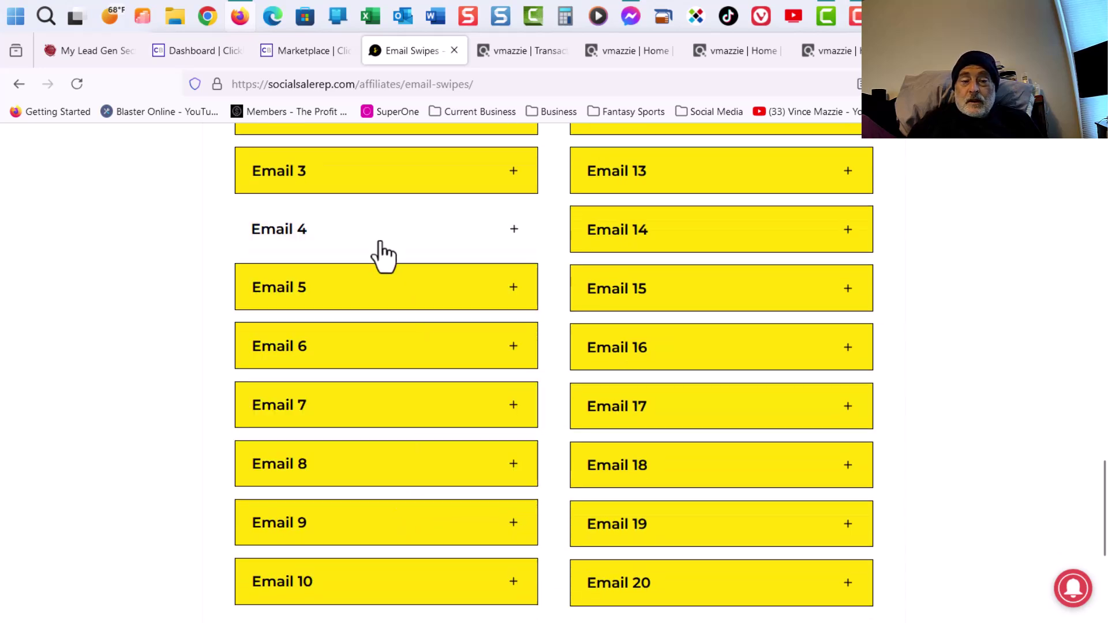
Log in to the My Lead Gen Secret members area using the saved username and password.
{"action": "mouse_move", "coordinate": [84, 52]}
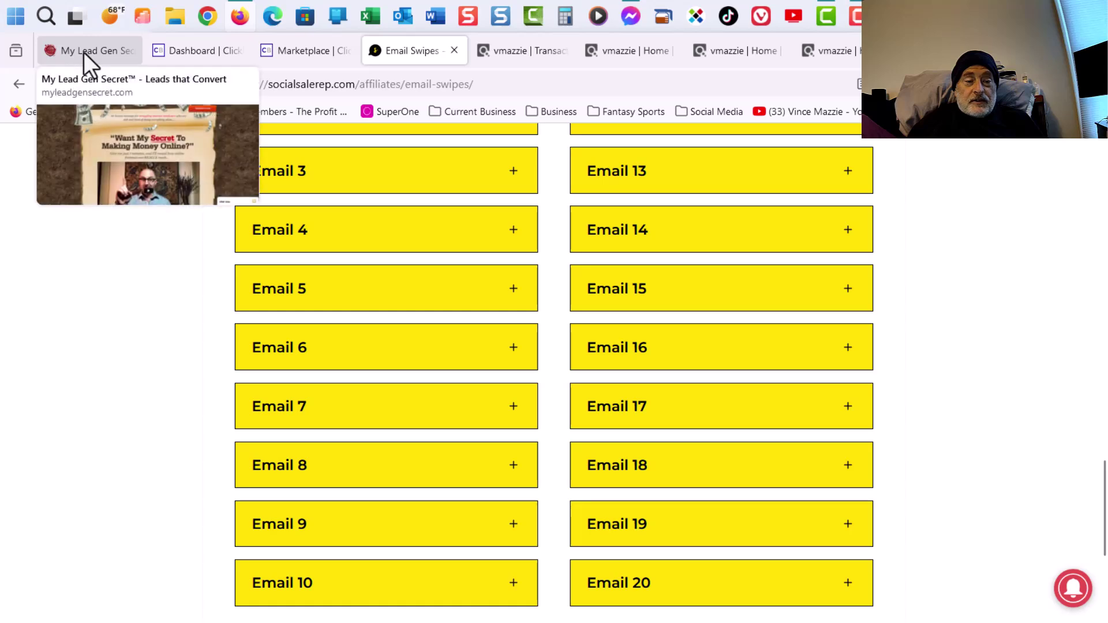
{"action": "left_click", "coordinate": [84, 51]}
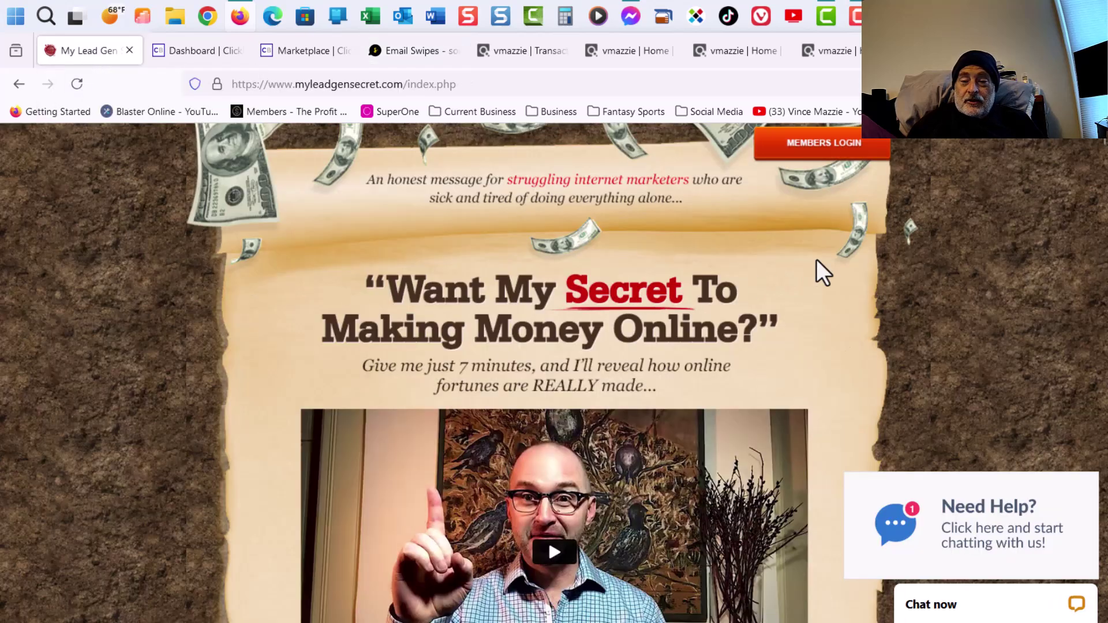
{"action": "left_click", "coordinate": [836, 147]}
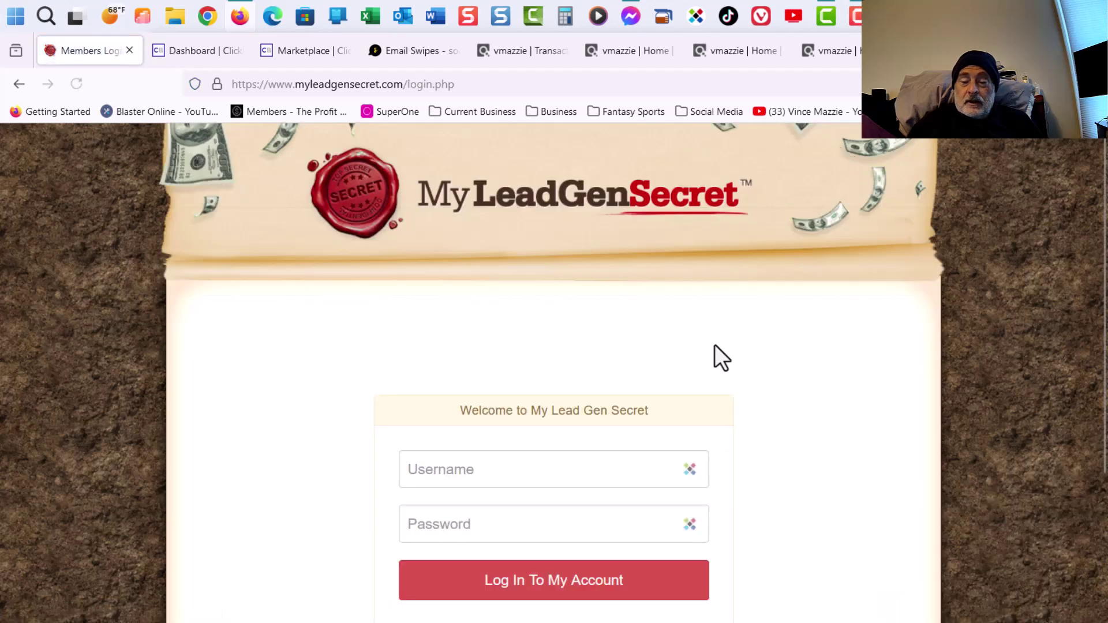
{"action": "scroll", "coordinate": [711, 353], "scroll_direction": "down", "scroll_amount": 2}
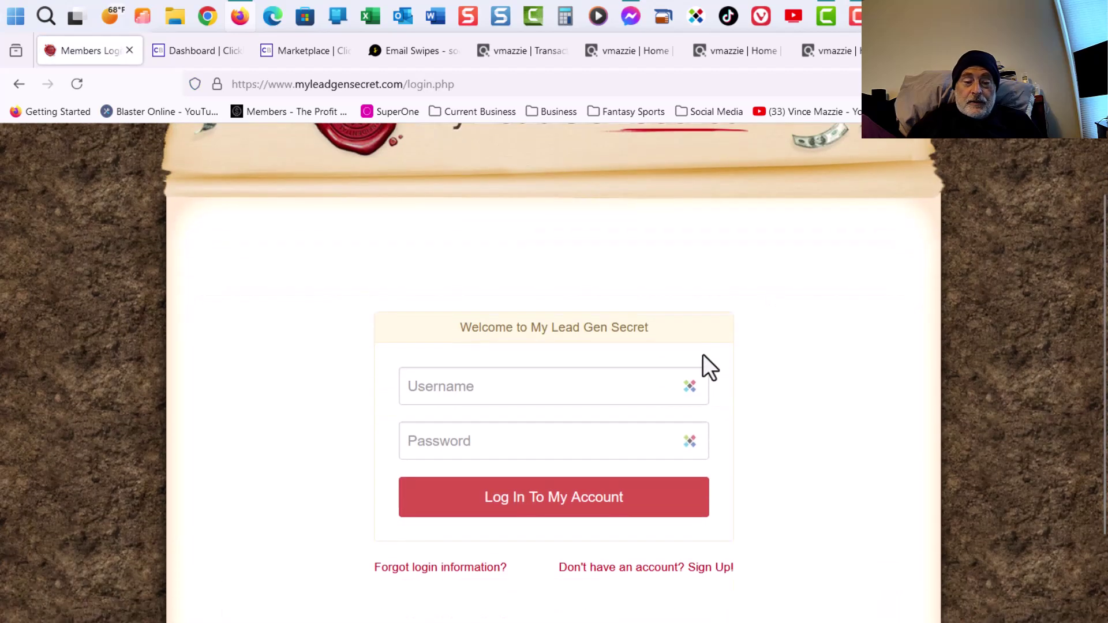
{"action": "left_click", "coordinate": [496, 390]}
{"action": "left_click", "coordinate": [261, 170]}
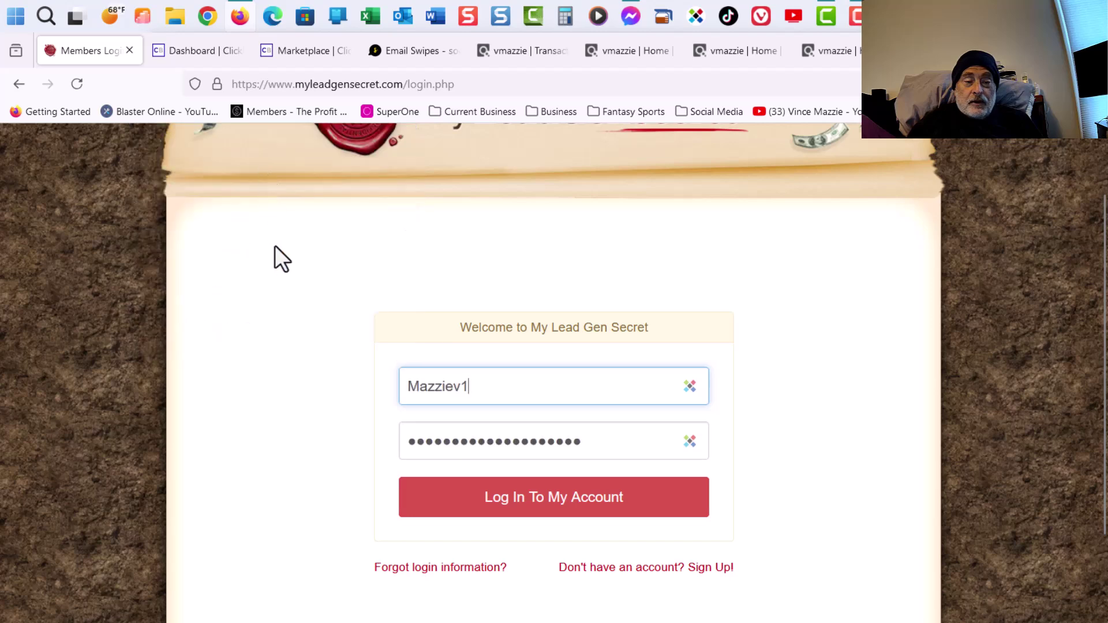
{"action": "left_click", "coordinate": [552, 496]}
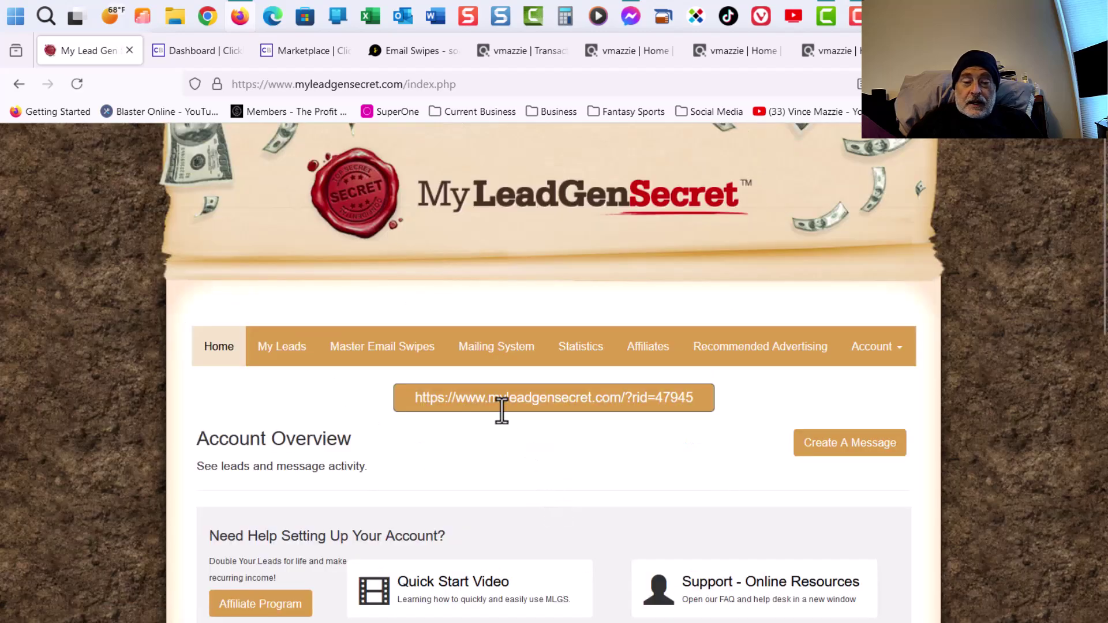
Look over the Mailing System compose form and bring up the Notepad email draft.
{"action": "left_click", "coordinate": [484, 349]}
{"action": "scroll", "coordinate": [303, 381], "scroll_direction": "down", "scroll_amount": 5}
{"action": "scroll", "coordinate": [48, 383], "scroll_direction": "down", "scroll_amount": 15}
{"action": "scroll", "coordinate": [80, 396], "scroll_direction": "down", "scroll_amount": 2}
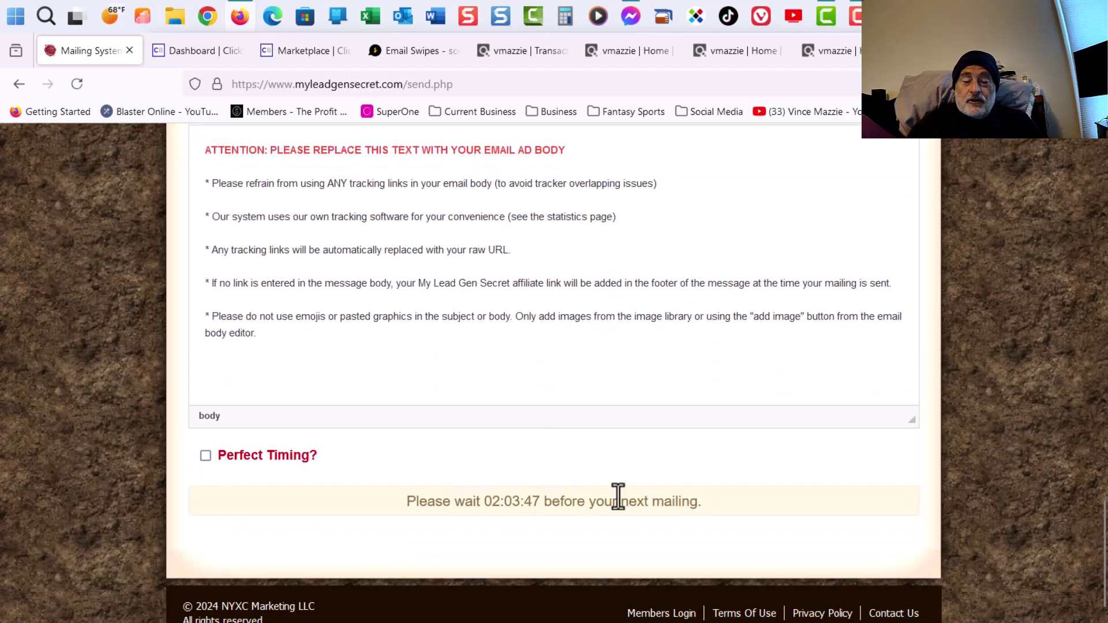
{"action": "scroll", "coordinate": [289, 467], "scroll_direction": "up", "scroll_amount": 4}
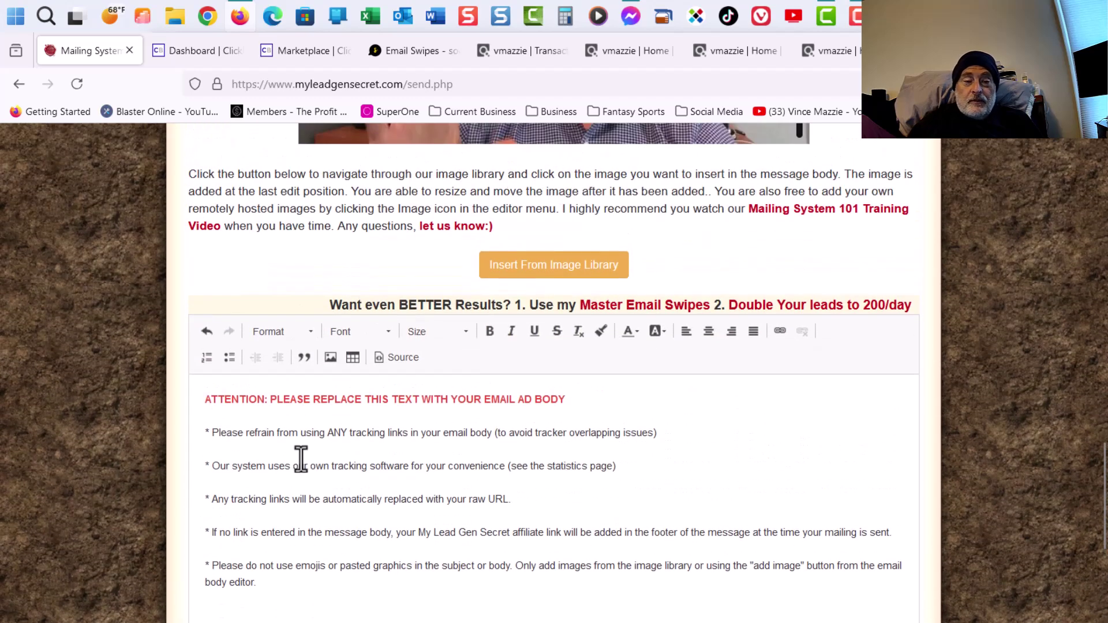
{"action": "scroll", "coordinate": [297, 456], "scroll_direction": "up", "scroll_amount": 1}
{"action": "scroll", "coordinate": [310, 394], "scroll_direction": "up", "scroll_amount": 3}
{"action": "scroll", "coordinate": [307, 390], "scroll_direction": "up", "scroll_amount": 5}
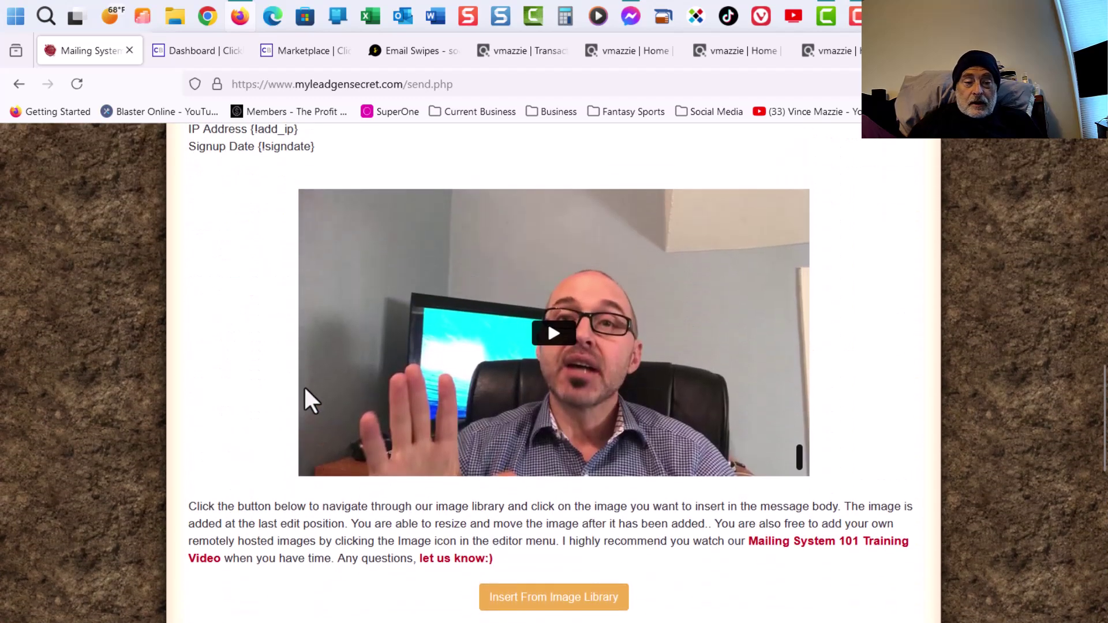
{"action": "scroll", "coordinate": [310, 372], "scroll_direction": "up", "scroll_amount": 4}
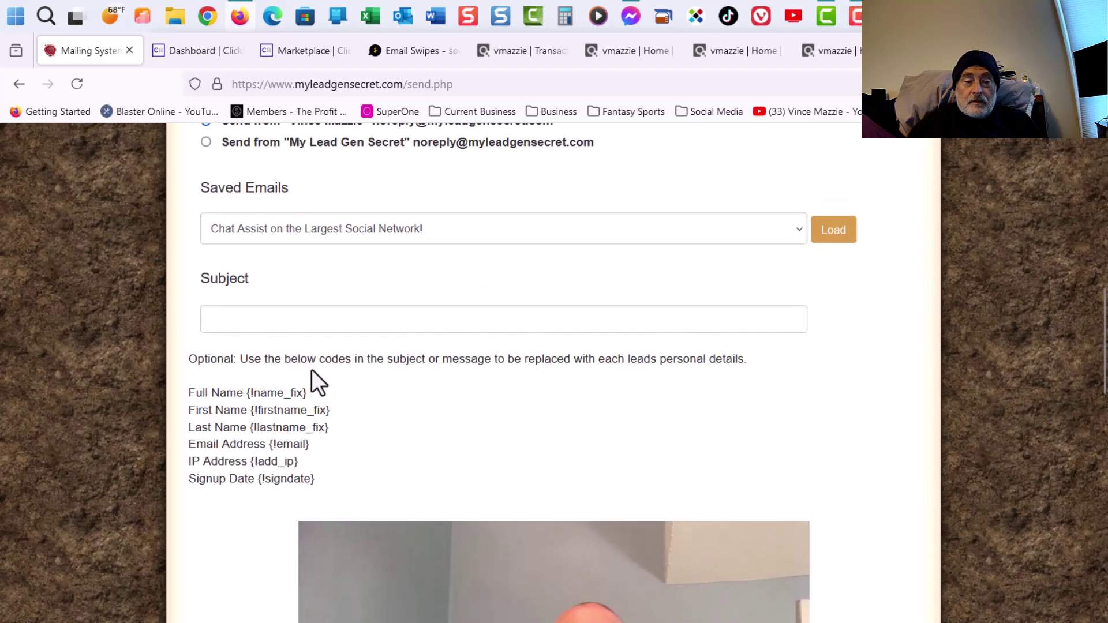
{"action": "scroll", "coordinate": [427, 355], "scroll_direction": "up", "scroll_amount": 3}
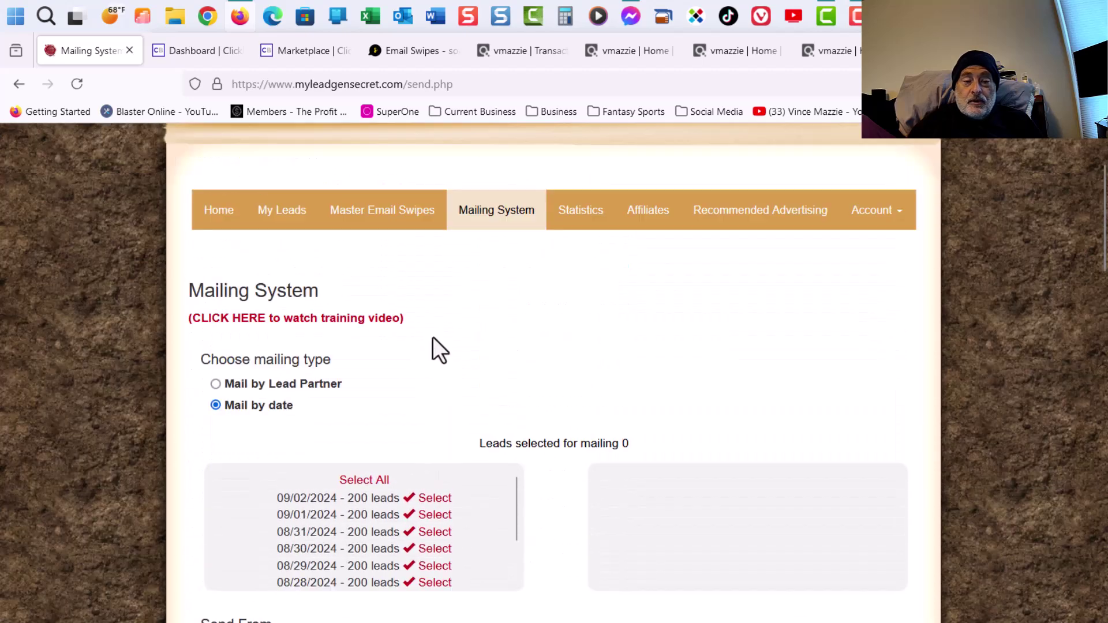
{"action": "scroll", "coordinate": [430, 346], "scroll_direction": "up", "scroll_amount": 5}
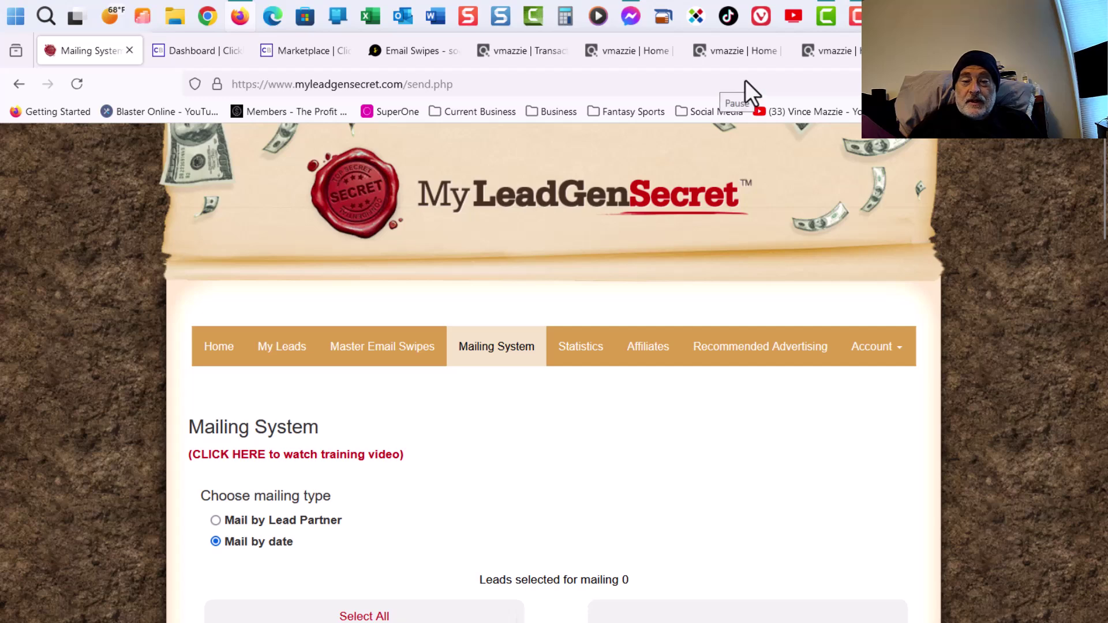
{"action": "scroll", "coordinate": [745, 80], "scroll_direction": "down", "scroll_amount": 4}
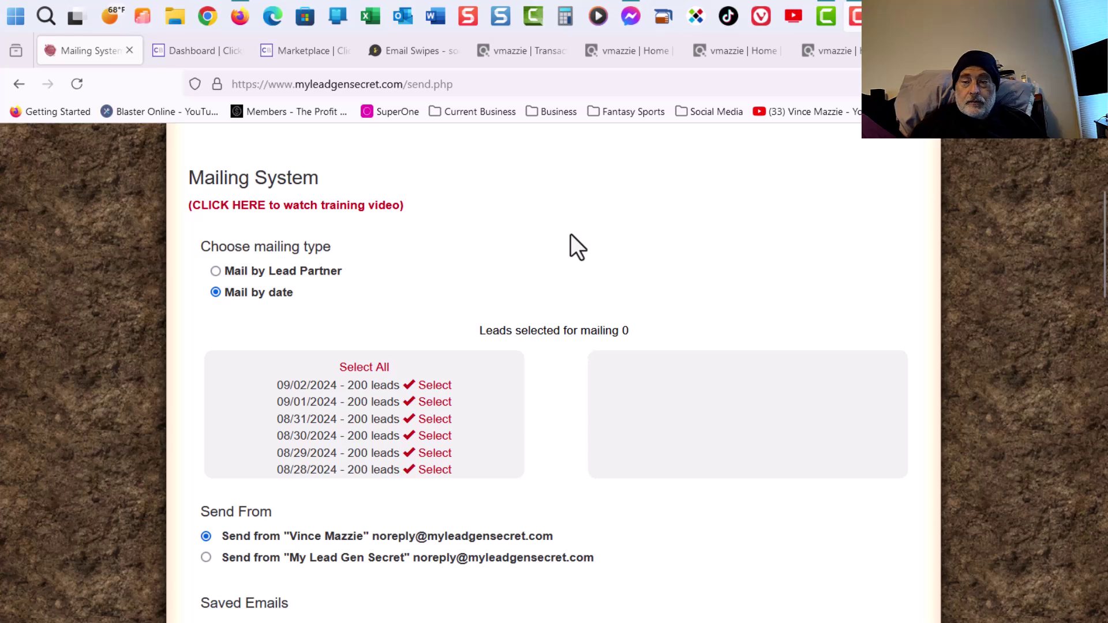
{"action": "left_click", "coordinate": [840, 18]}
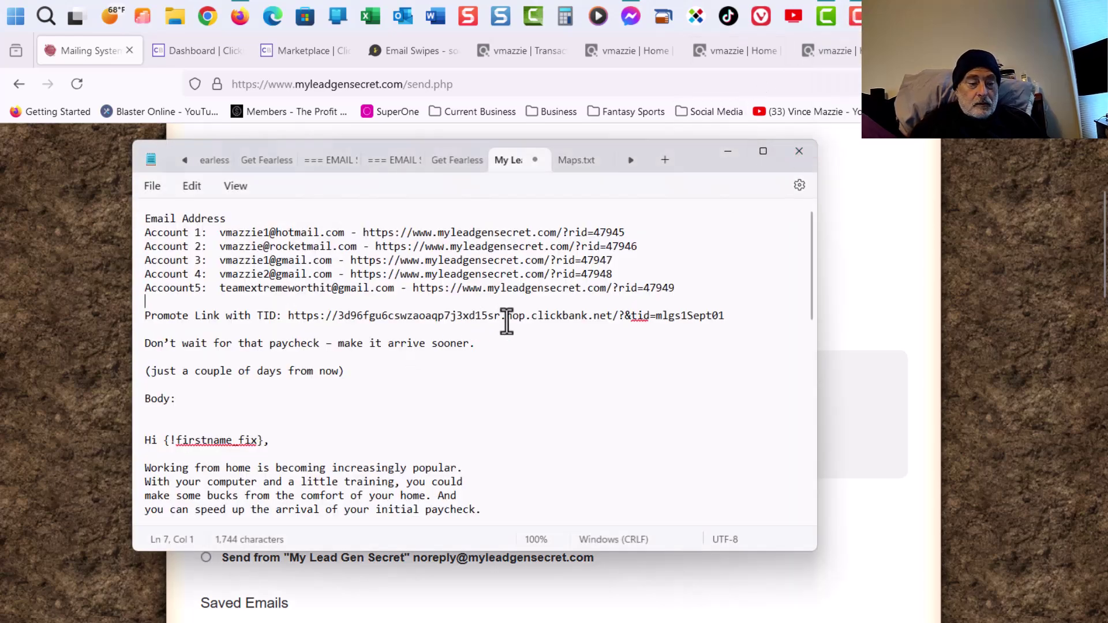
{"action": "left_click", "coordinate": [727, 153]}
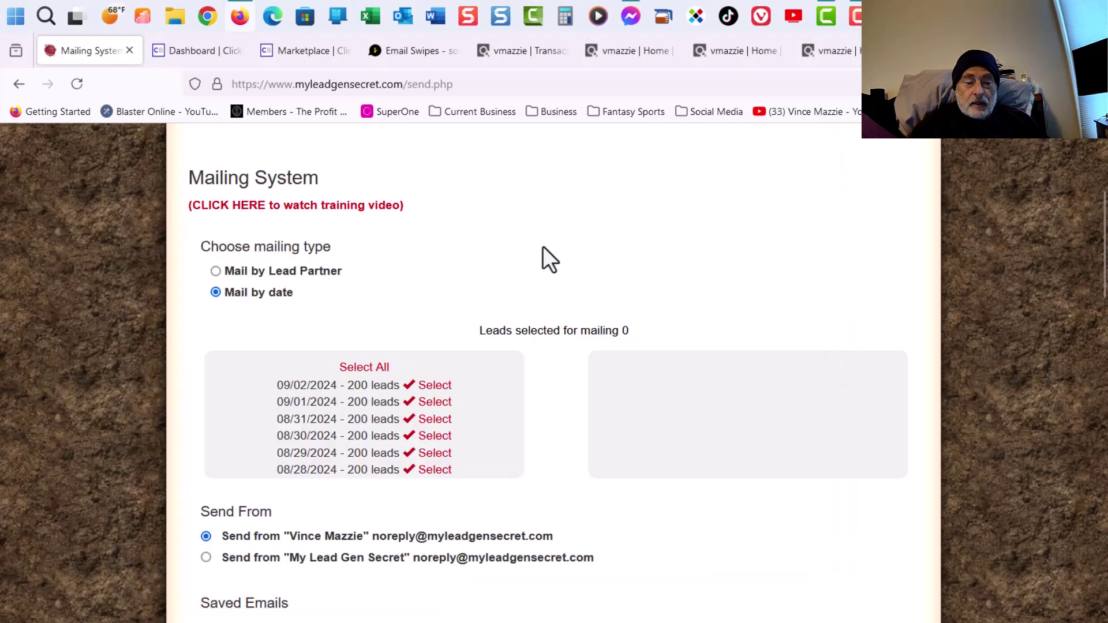
{"action": "scroll", "coordinate": [483, 238], "scroll_direction": "up", "scroll_amount": 5}
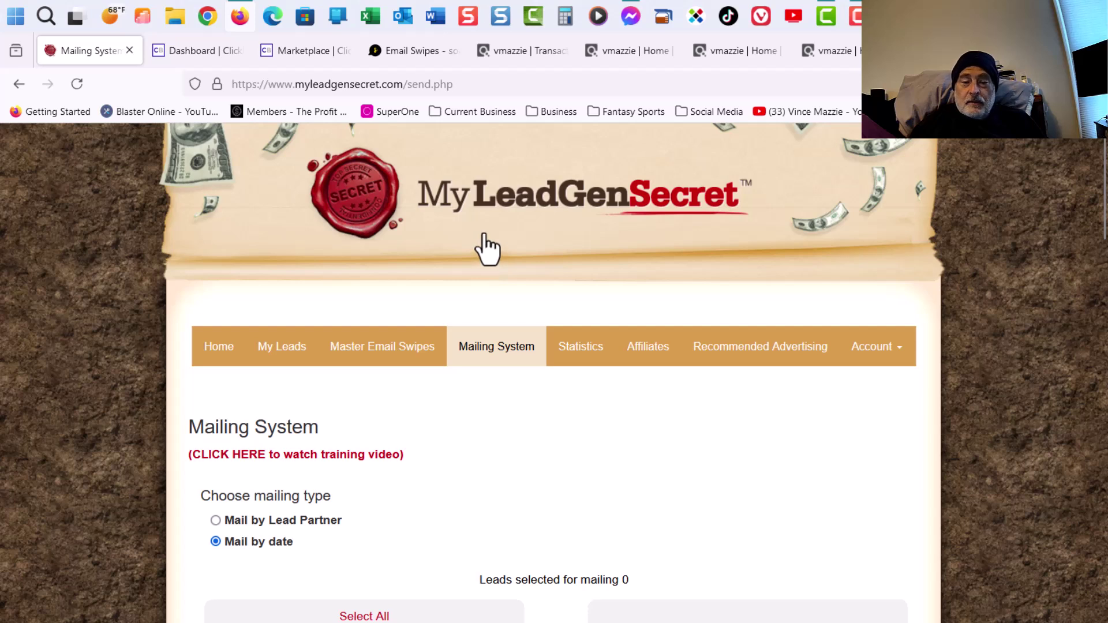
{"action": "scroll", "coordinate": [488, 249], "scroll_direction": "down", "scroll_amount": 1}
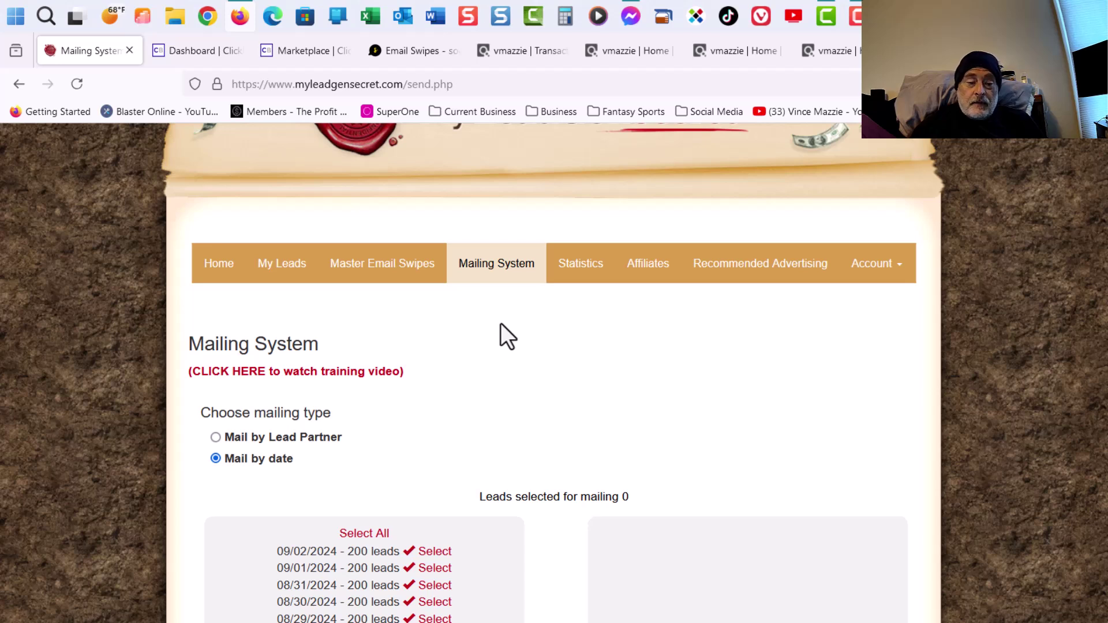
{"action": "scroll", "coordinate": [500, 323], "scroll_direction": "down", "scroll_amount": 1}
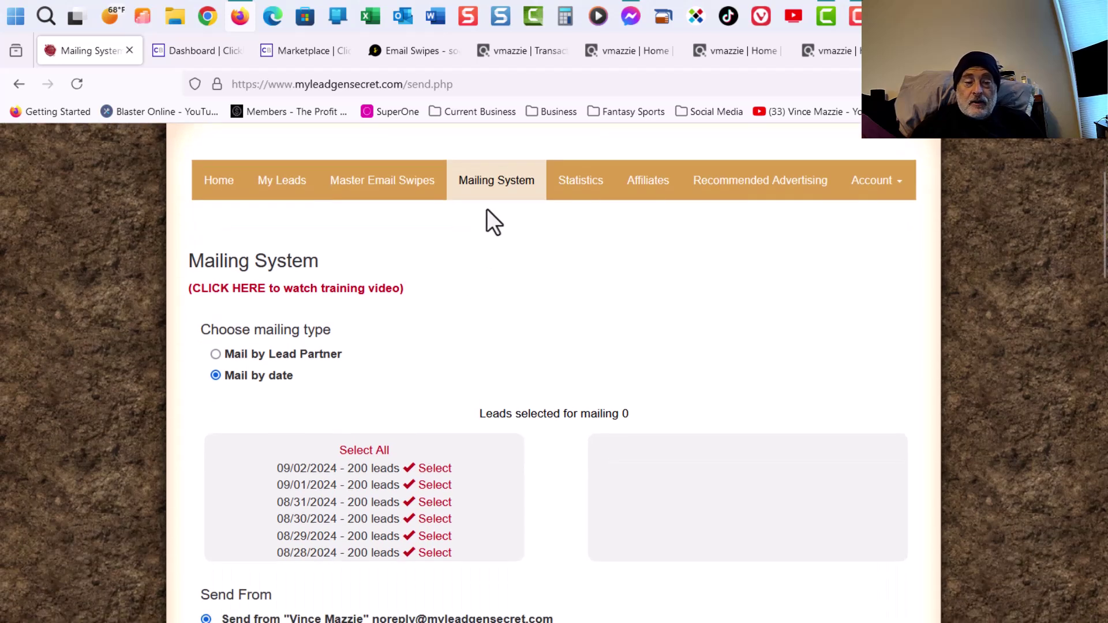
Check Recently Sent Mailings on the account home, then reopen the Mailing System page.
{"action": "left_click", "coordinate": [221, 186]}
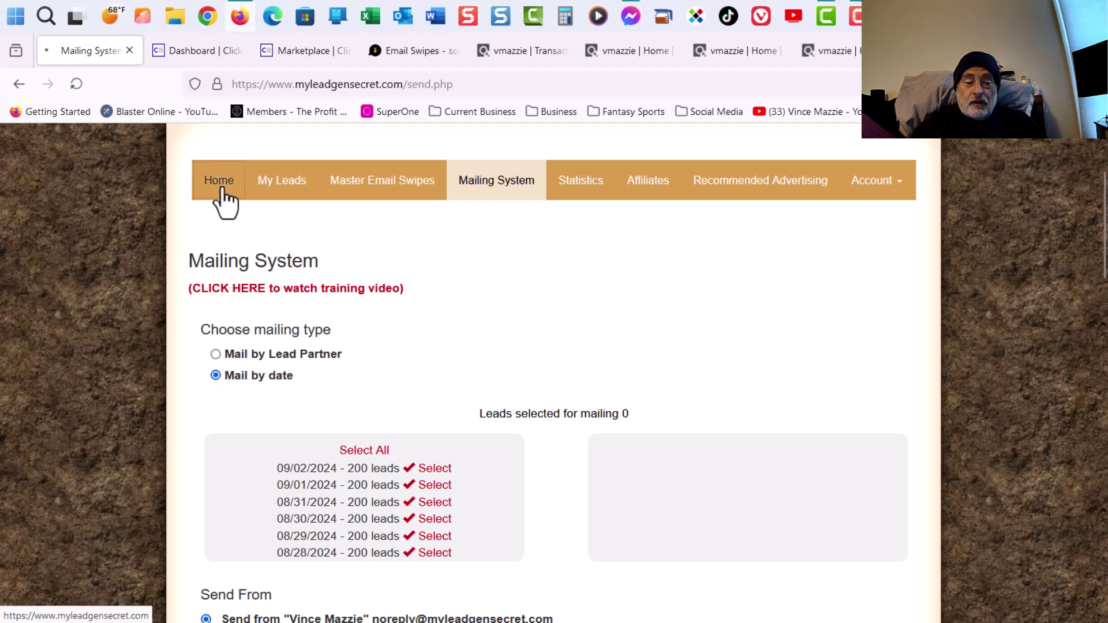
{"action": "scroll", "coordinate": [525, 292], "scroll_direction": "down", "scroll_amount": 5}
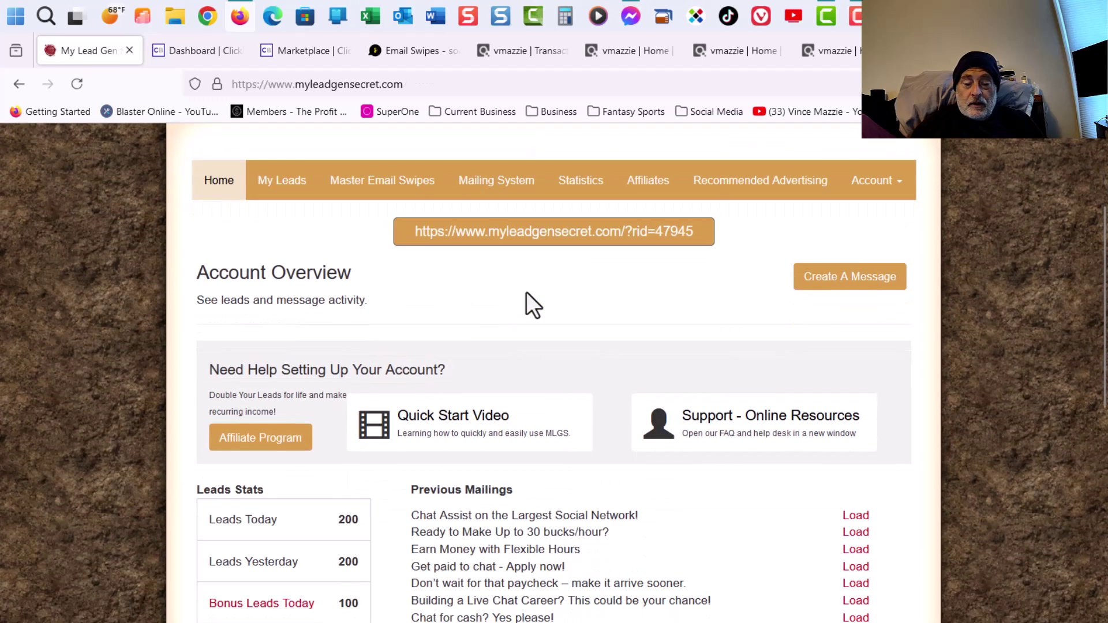
{"action": "scroll", "coordinate": [527, 292], "scroll_direction": "down", "scroll_amount": 3}
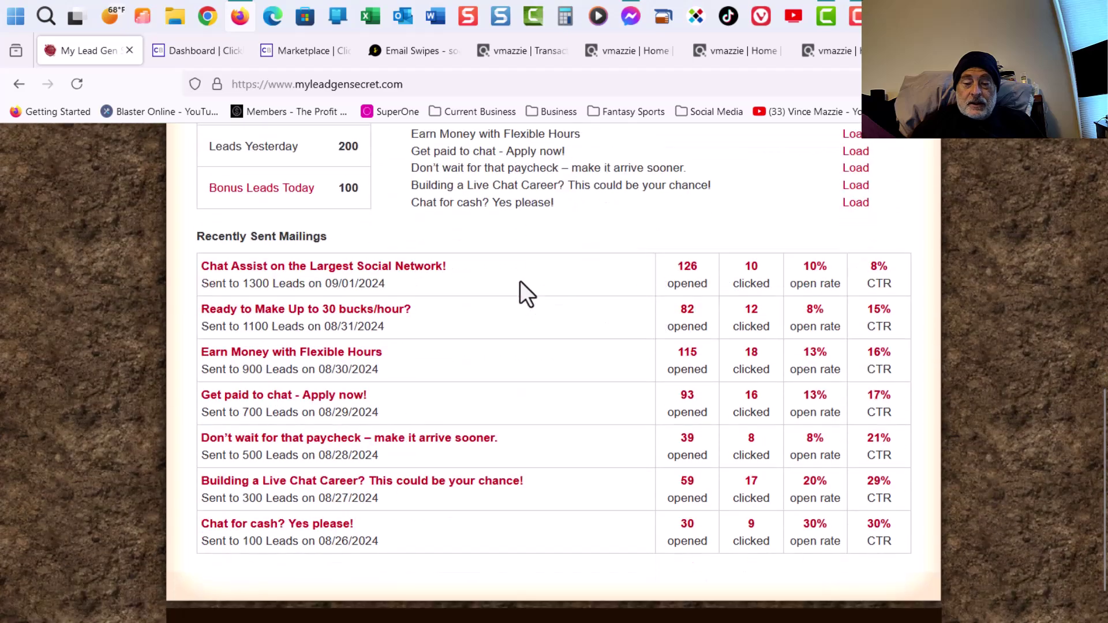
{"action": "scroll", "coordinate": [506, 373], "scroll_direction": "up", "scroll_amount": 8}
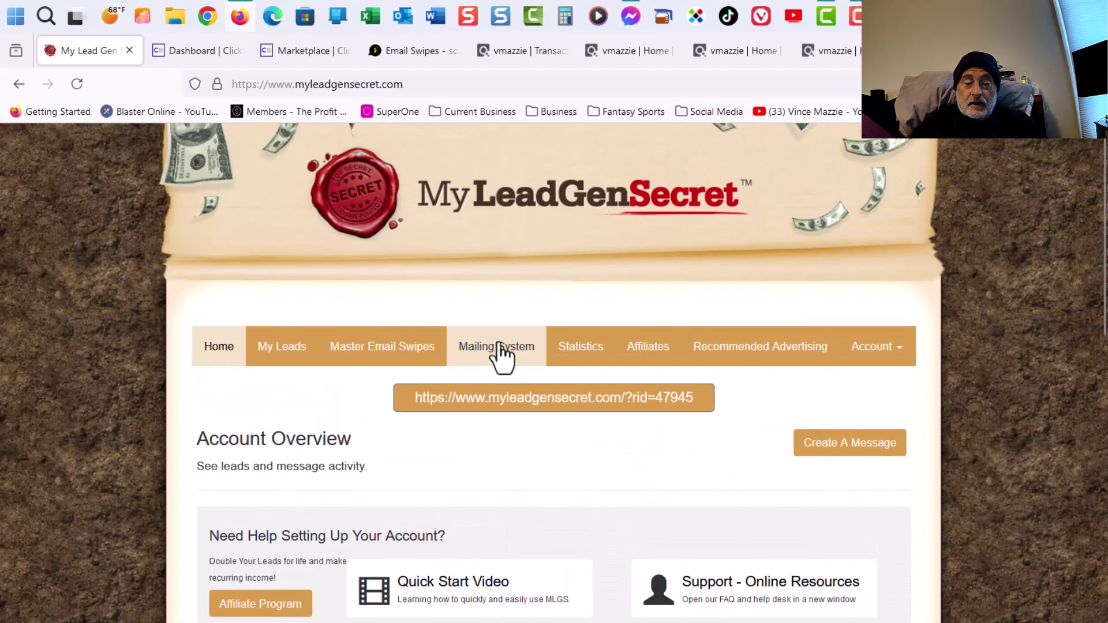
{"action": "left_click", "coordinate": [492, 346]}
{"action": "scroll", "coordinate": [491, 346], "scroll_direction": "down", "scroll_amount": 5}
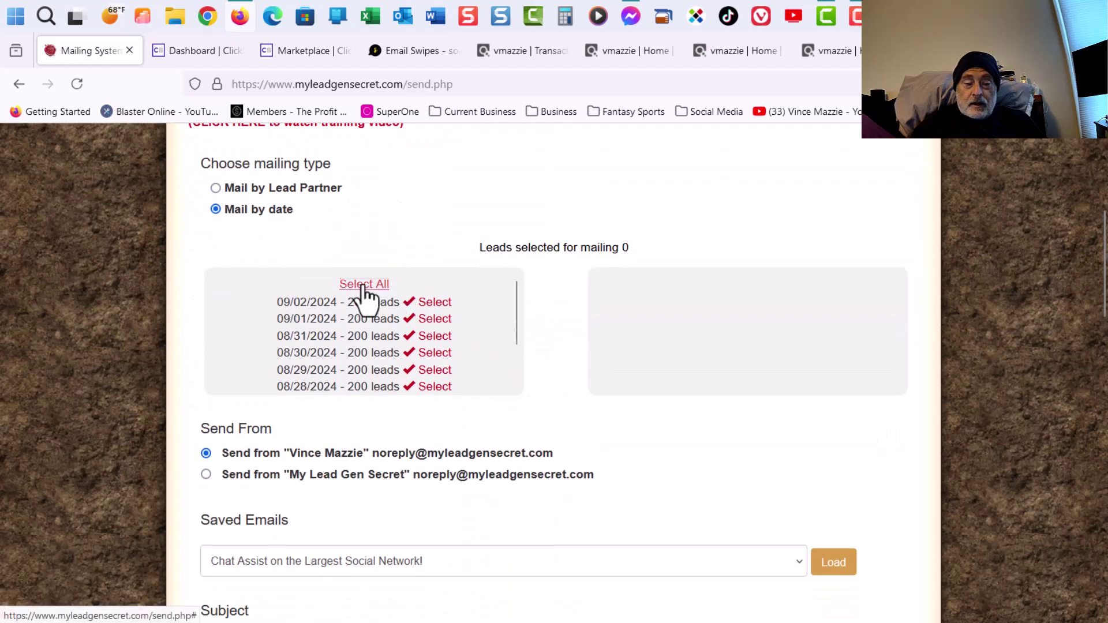
{"action": "left_click", "coordinate": [364, 285]}
{"action": "scroll", "coordinate": [433, 375], "scroll_direction": "down", "scroll_amount": 4}
{"action": "scroll", "coordinate": [439, 372], "scroll_direction": "down", "scroll_amount": 1}
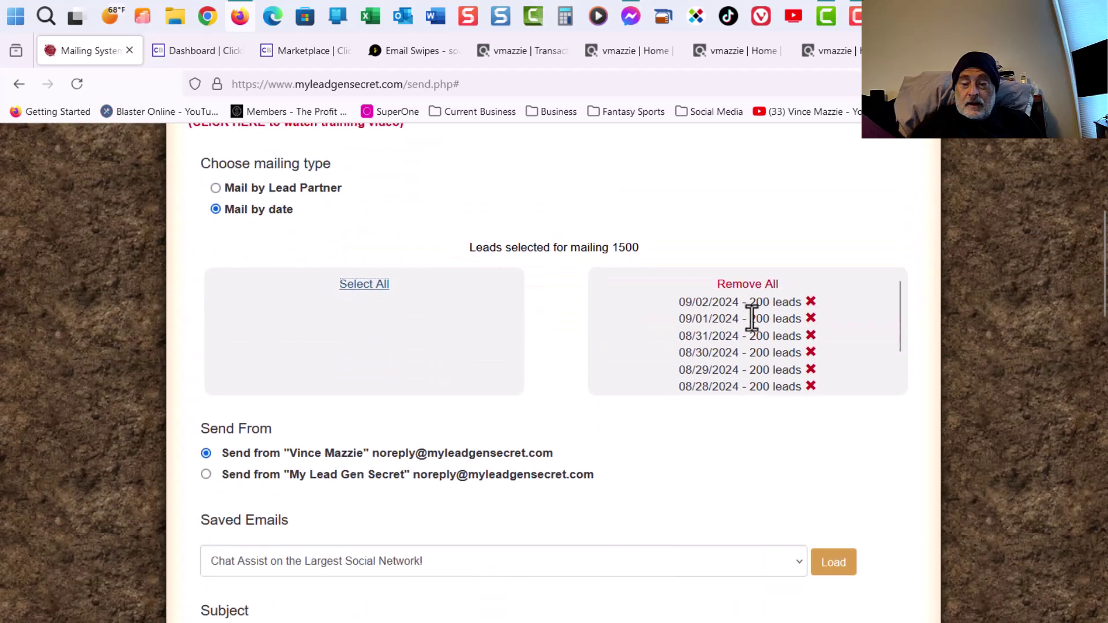
{"action": "scroll", "coordinate": [548, 404], "scroll_direction": "down", "scroll_amount": 1}
{"action": "scroll", "coordinate": [548, 403], "scroll_direction": "down", "scroll_amount": 3}
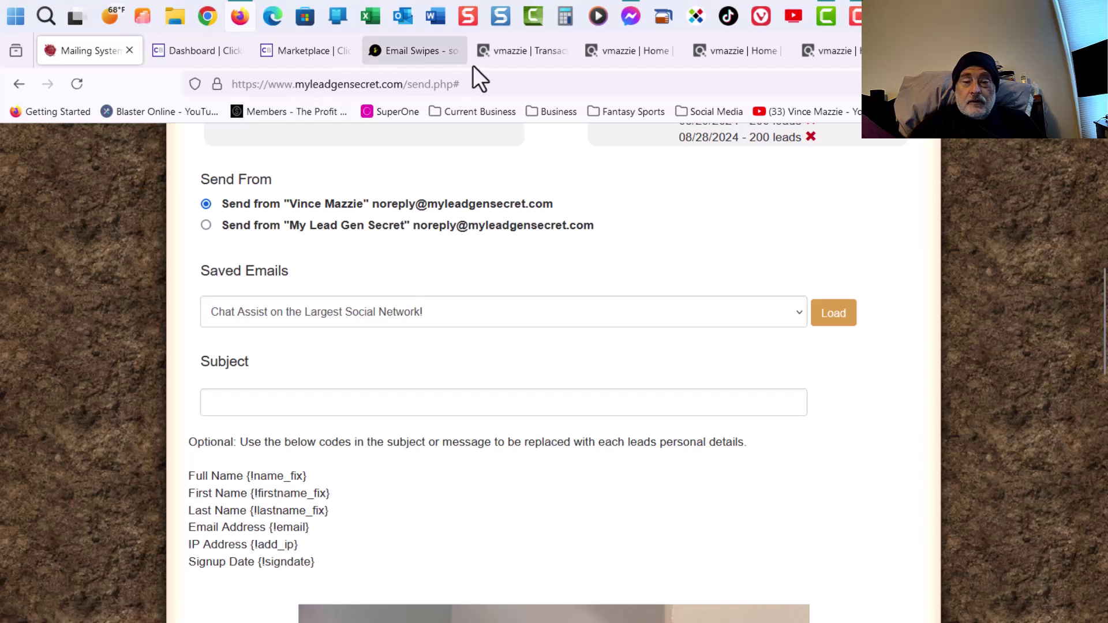
Expand the Email 8 swipe to read its subject and body, then return to the Mailing System.
{"action": "left_click", "coordinate": [422, 54]}
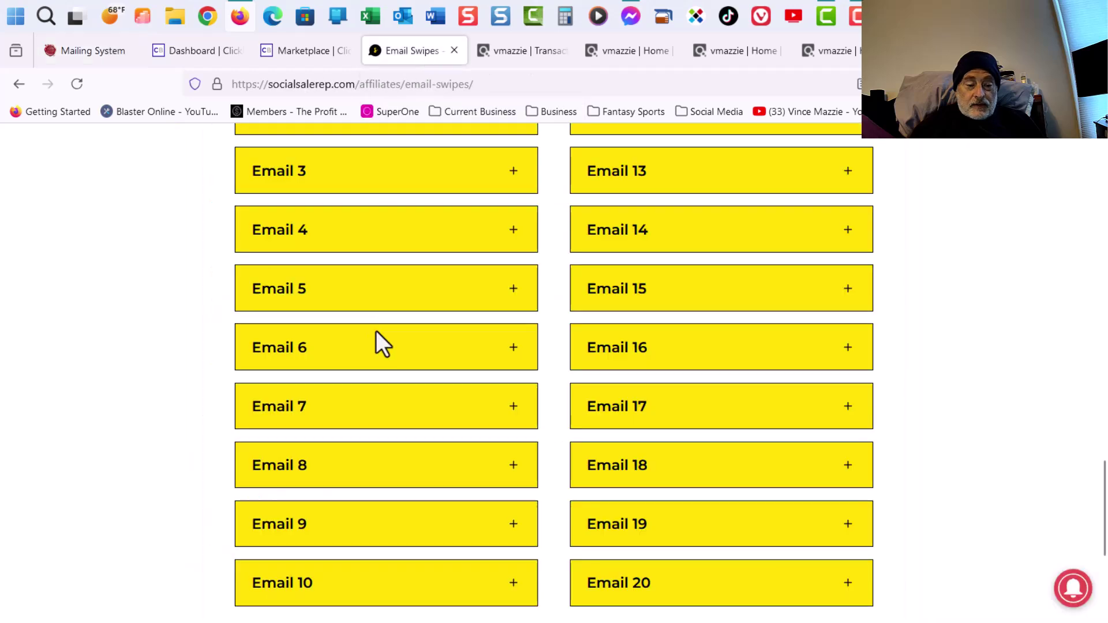
{"action": "left_click", "coordinate": [398, 466]}
{"action": "scroll", "coordinate": [407, 467], "scroll_direction": "down", "scroll_amount": 4}
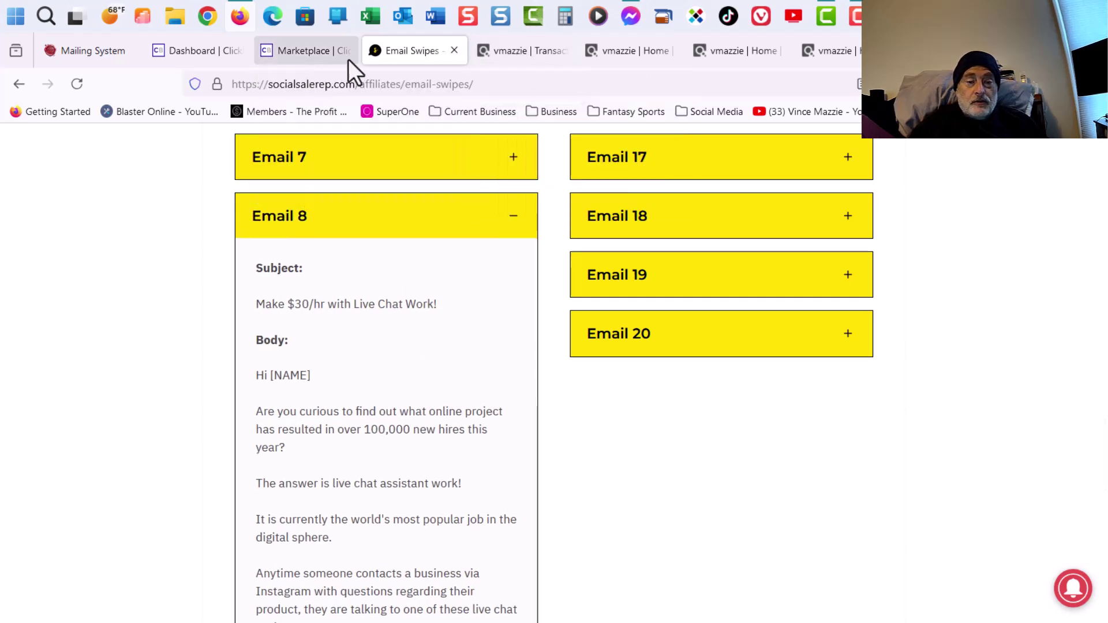
{"action": "left_click", "coordinate": [98, 51]}
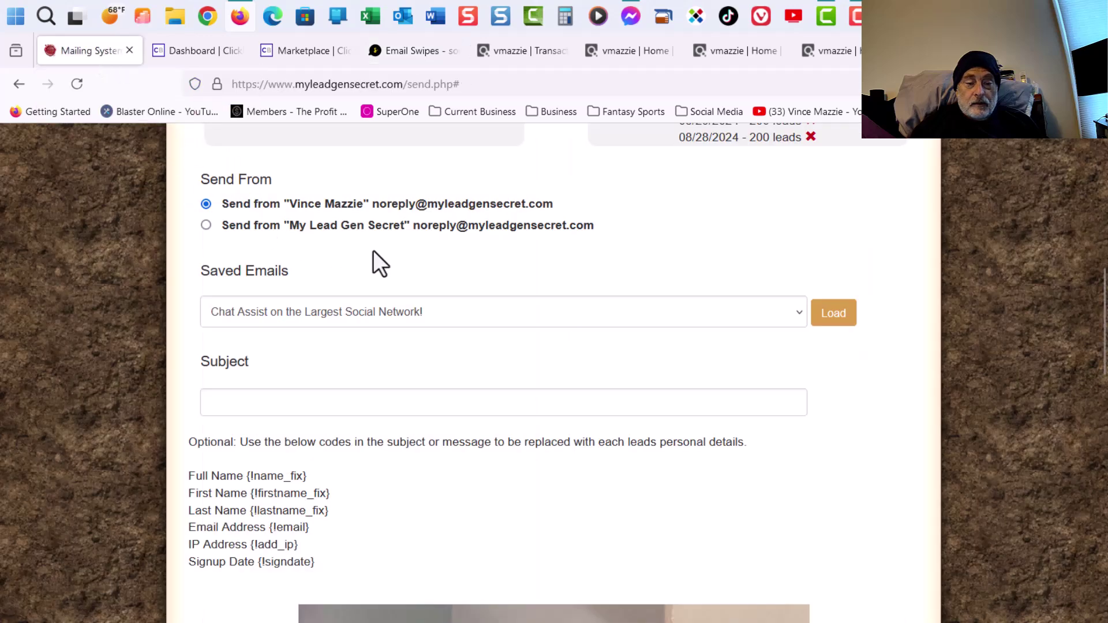
{"action": "scroll", "coordinate": [375, 250], "scroll_direction": "up", "scroll_amount": 8}
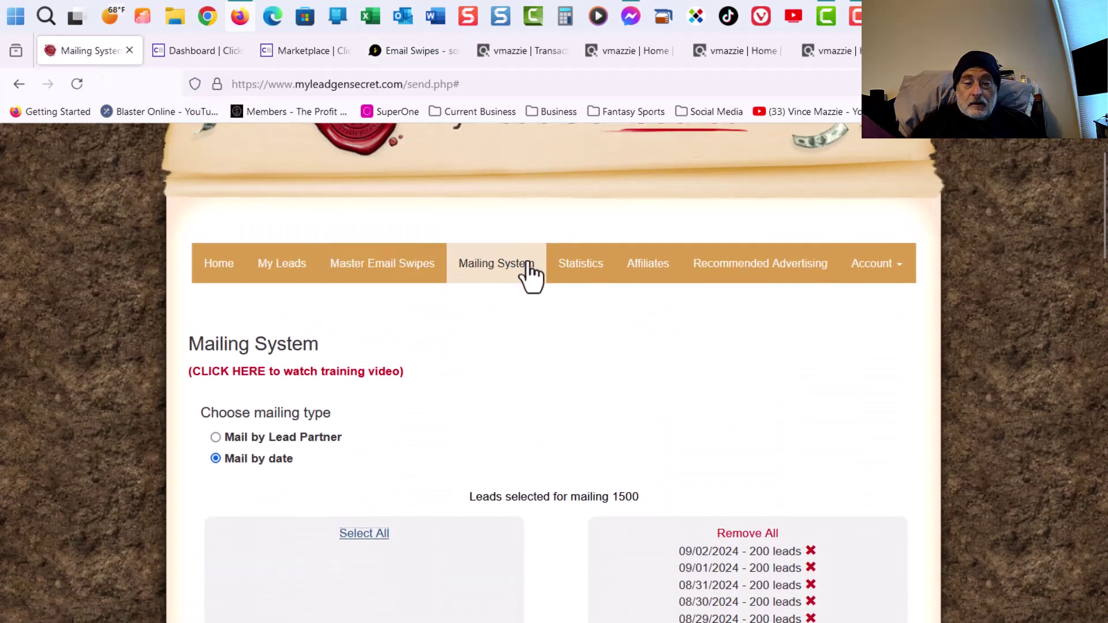
Review Account Overview stats: latest mailing sent 09/01/2024 to 1300 leads with 126 opens.
{"action": "left_click", "coordinate": [230, 264]}
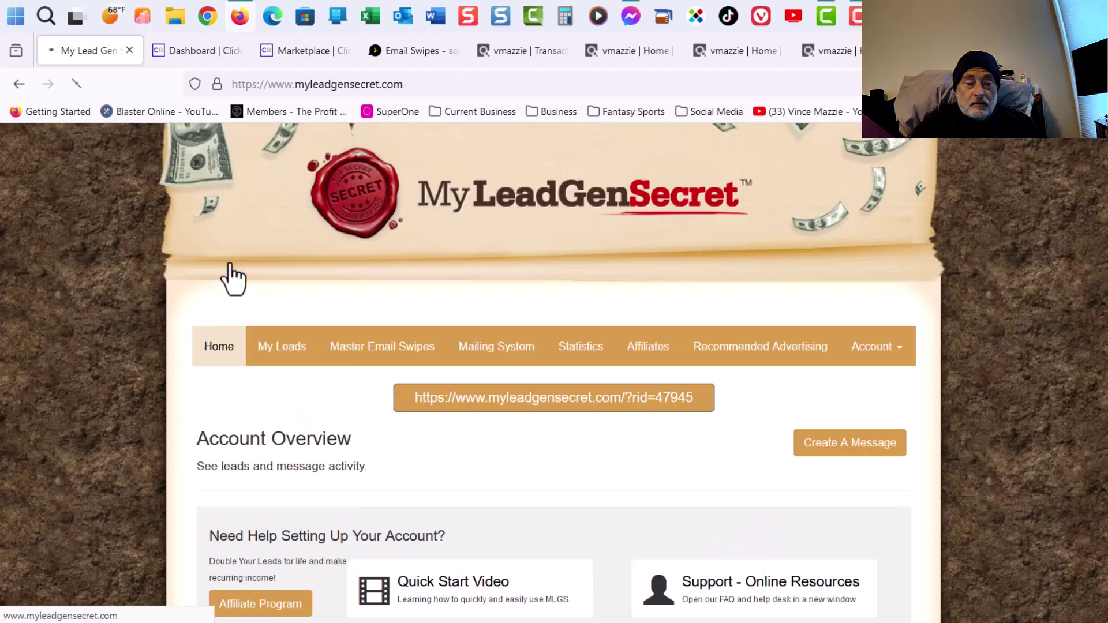
{"action": "scroll", "coordinate": [403, 300], "scroll_direction": "down", "scroll_amount": 10}
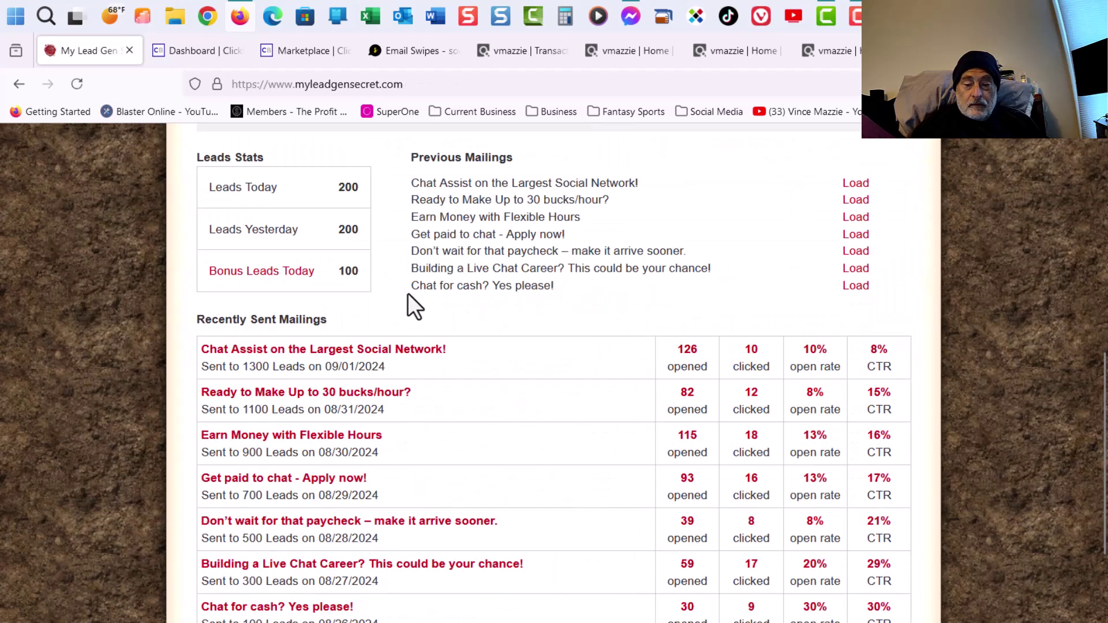
{"action": "scroll", "coordinate": [407, 294], "scroll_direction": "down", "scroll_amount": 2}
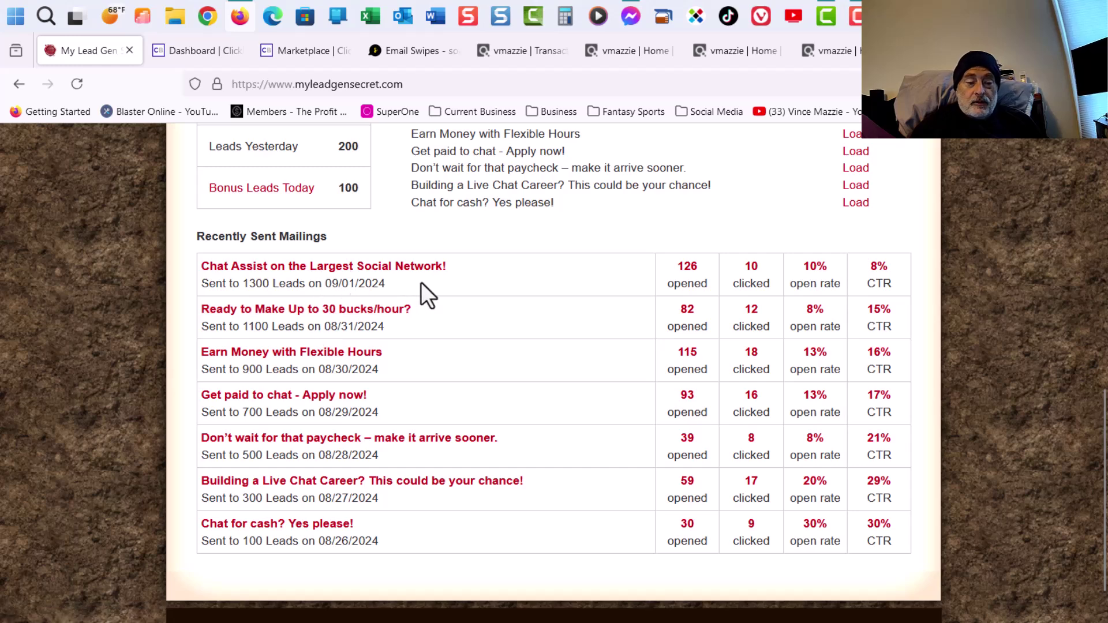
{"action": "key", "text": "alt+Tab"}
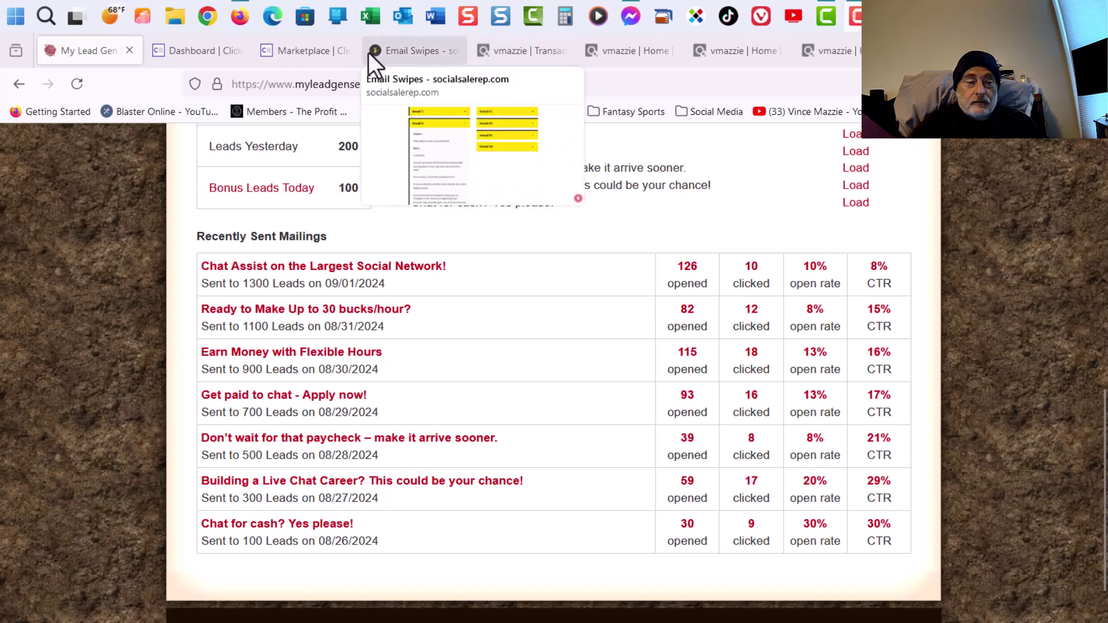
Copy the Email 8 subject line 'Make $30/hr with Live Chat Work!' from the swipes page.
{"action": "left_click", "coordinate": [430, 50]}
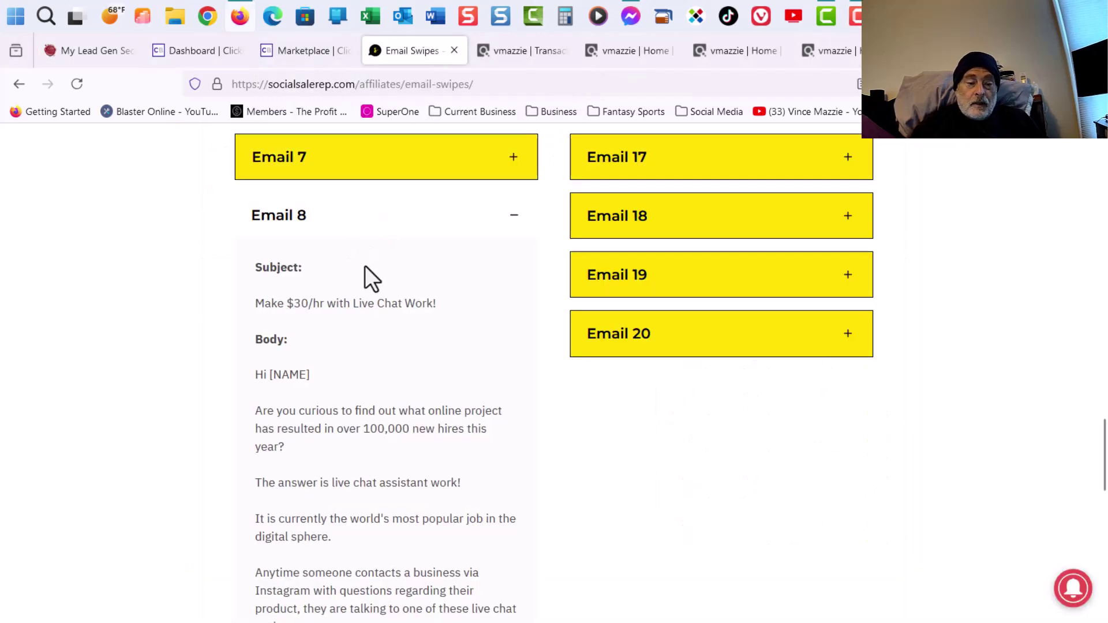
{"action": "triple_click", "coordinate": [444, 301]}
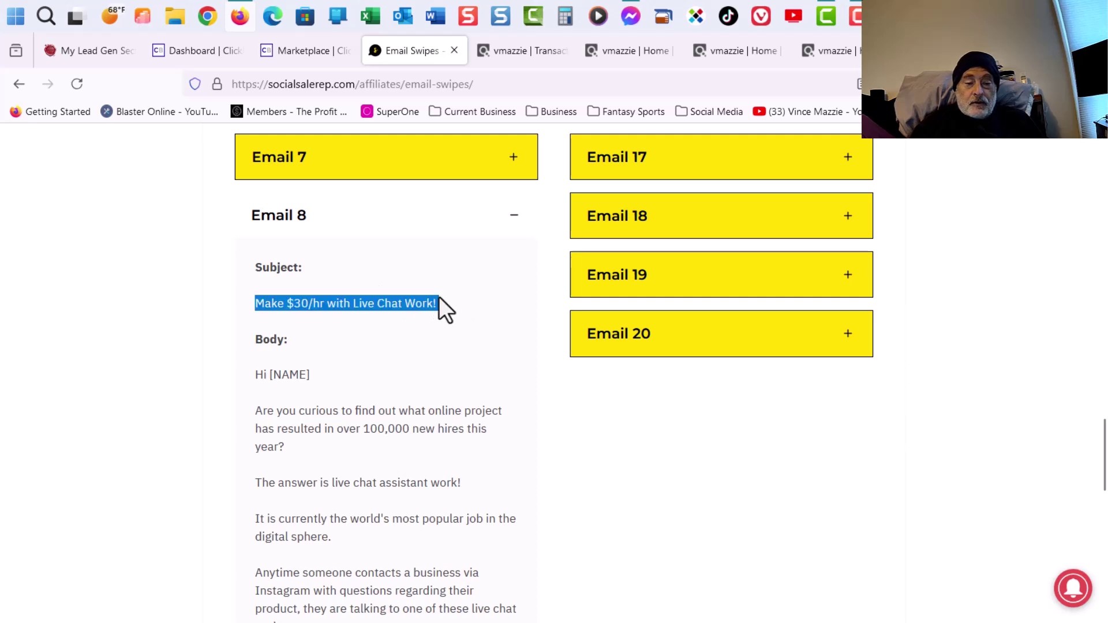
{"action": "left_click_drag", "start_coordinate": [440, 301], "coordinate": [371, 300]}
{"action": "left_click", "coordinate": [449, 301]}
{"action": "left_click_drag", "start_coordinate": [449, 301], "coordinate": [261, 312]}
{"action": "right_click", "coordinate": [263, 300]}
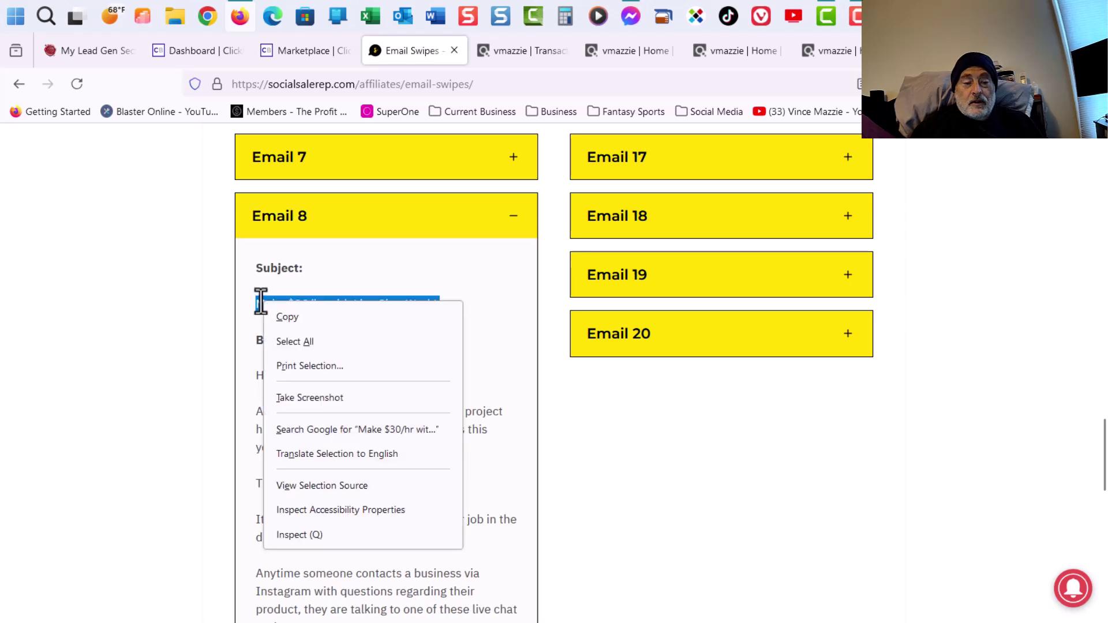
{"action": "left_click", "coordinate": [299, 322]}
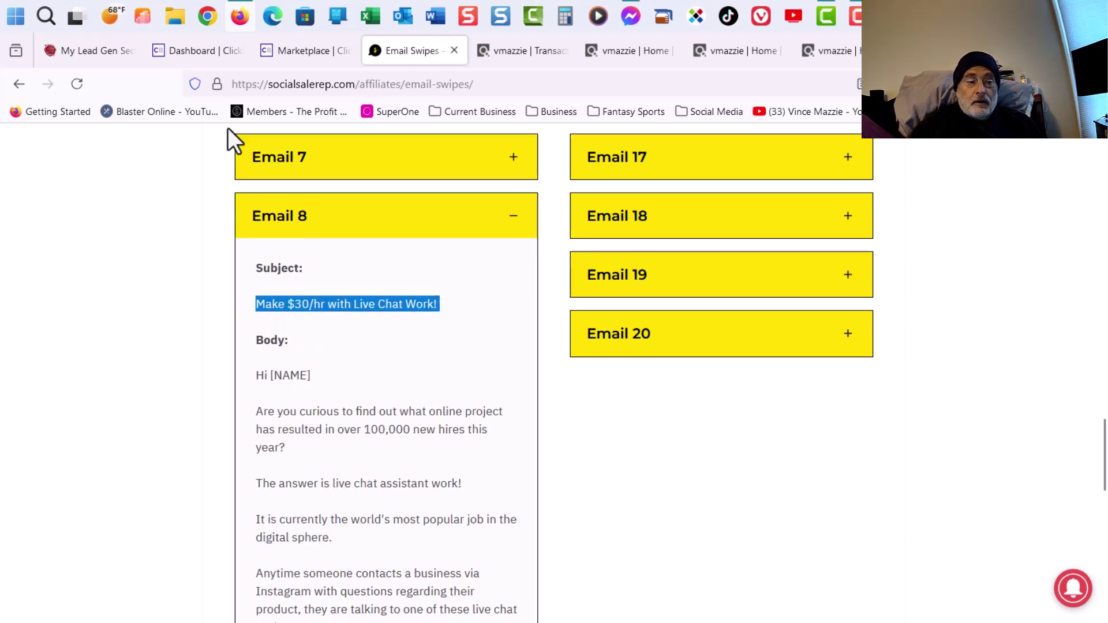
Return to the My Lead Gen Secret Account Overview listing the seven previous mailings.
{"action": "left_click", "coordinate": [115, 57]}
{"action": "scroll", "coordinate": [482, 268], "scroll_direction": "up", "scroll_amount": 8}
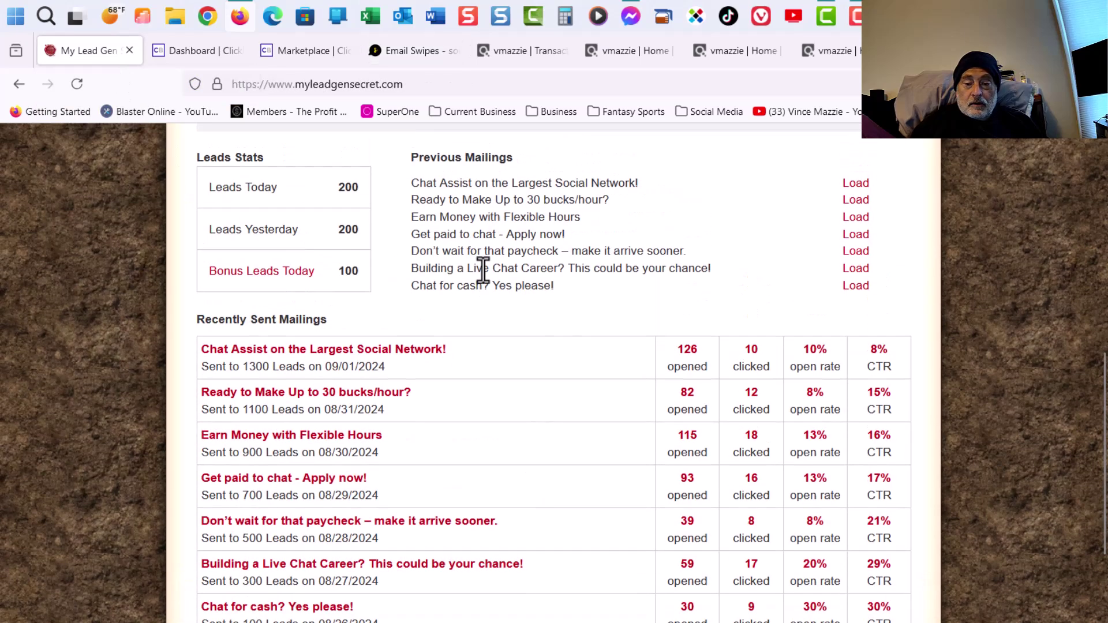
{"action": "scroll", "coordinate": [489, 269], "scroll_direction": "down", "scroll_amount": 10}
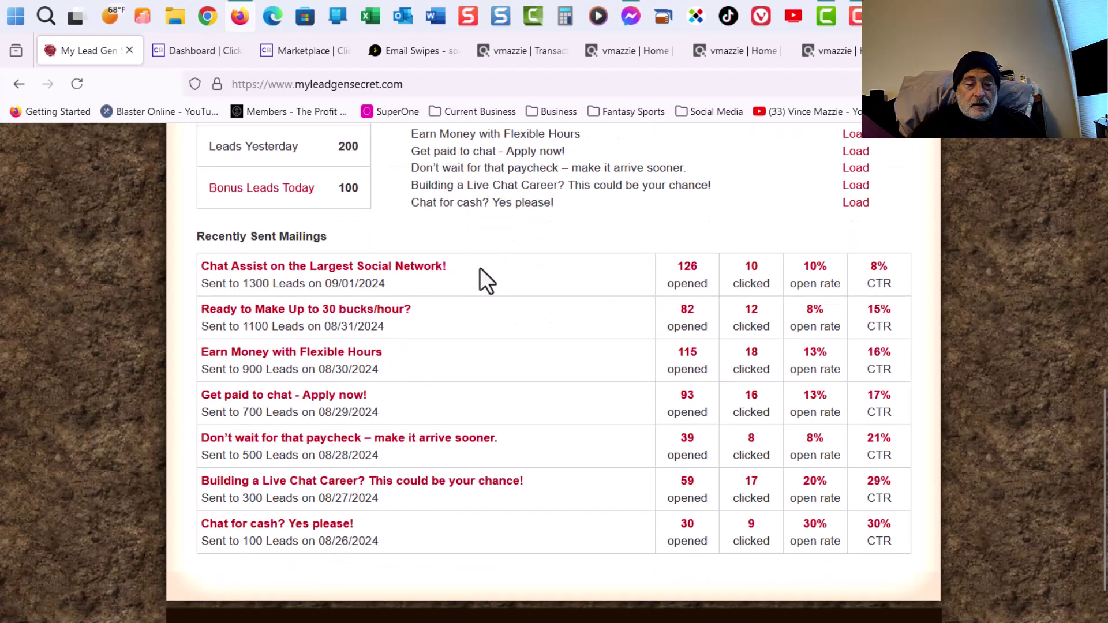
{"action": "scroll", "coordinate": [479, 269], "scroll_direction": "up", "scroll_amount": 8}
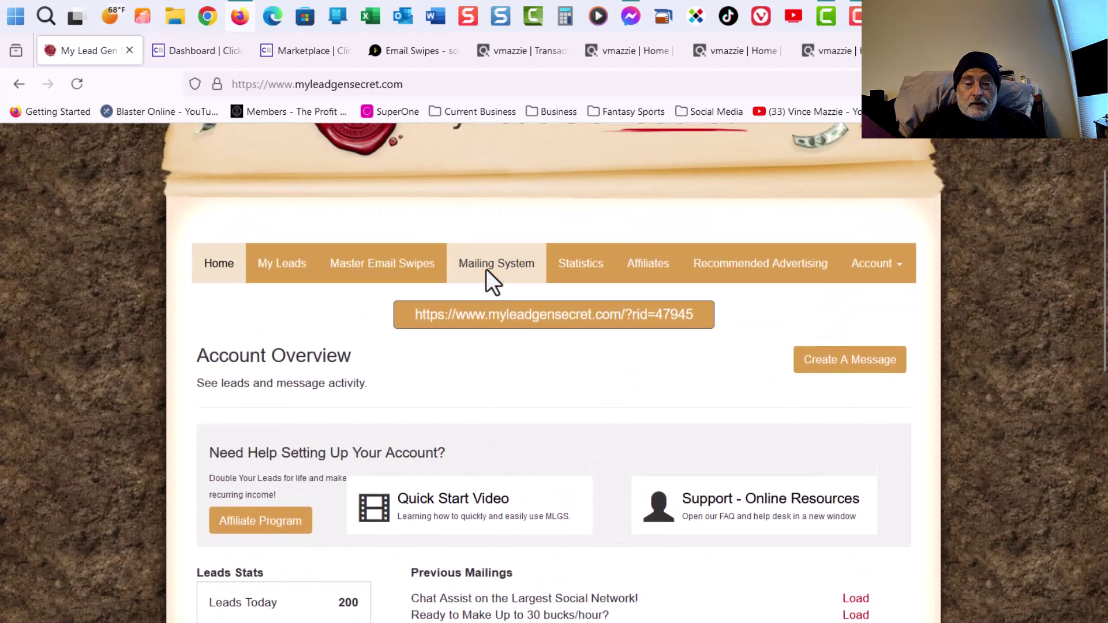
On the Mailing System page, select all 1500 leads for the mailing.
{"action": "left_click", "coordinate": [492, 269]}
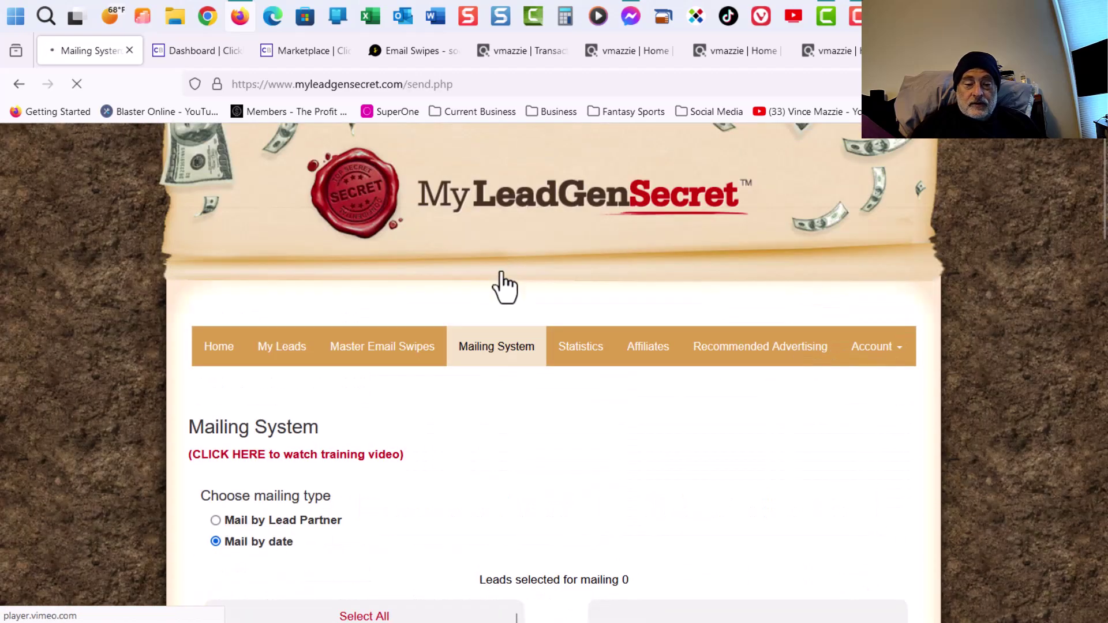
{"action": "scroll", "coordinate": [493, 300], "scroll_direction": "down", "scroll_amount": 5}
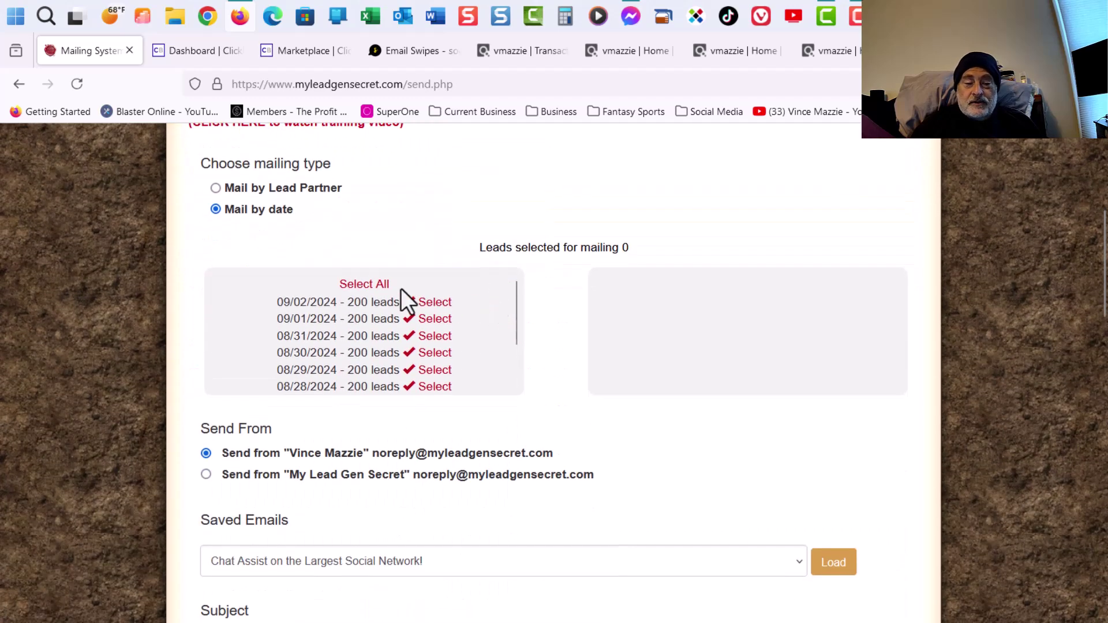
{"action": "left_click", "coordinate": [358, 286]}
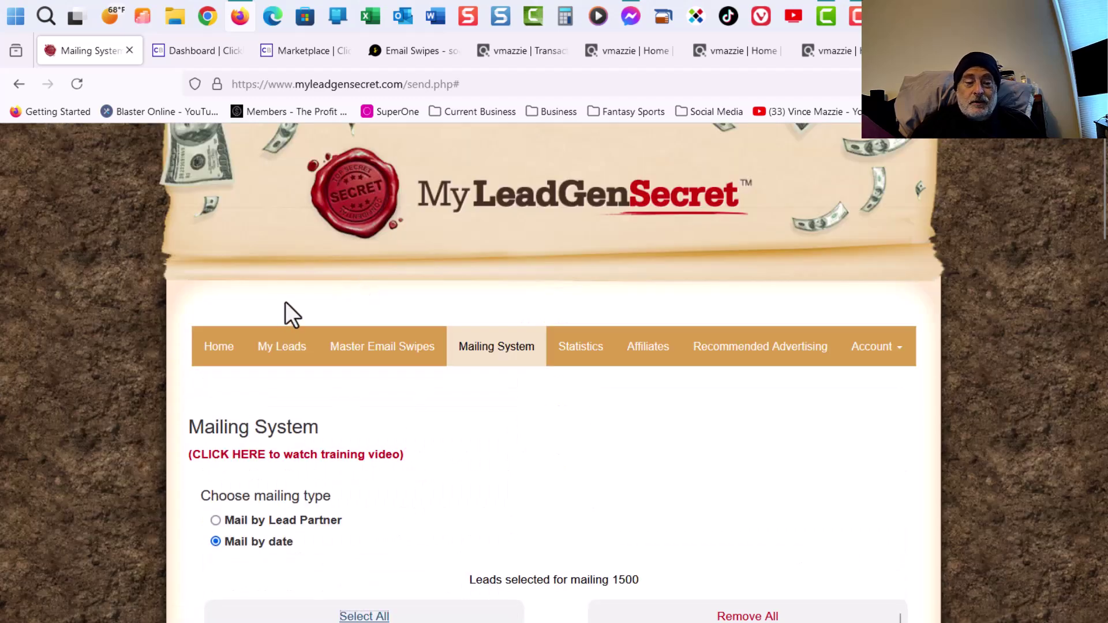
{"action": "scroll", "coordinate": [289, 300], "scroll_direction": "down", "scroll_amount": 3}
{"action": "scroll", "coordinate": [288, 299], "scroll_direction": "down", "scroll_amount": 7}
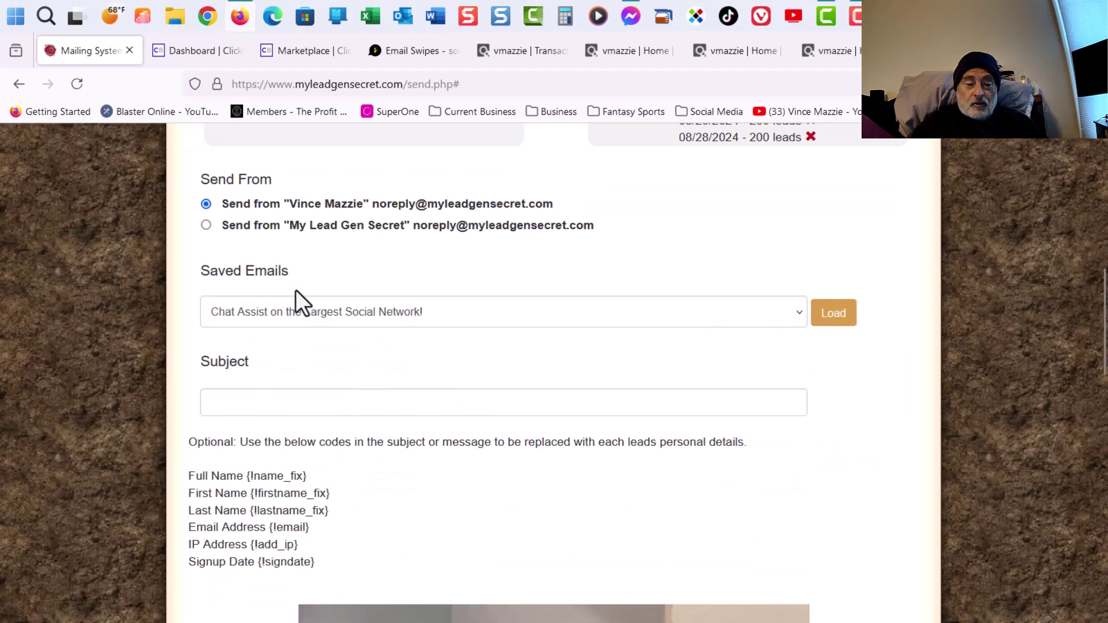
{"action": "scroll", "coordinate": [296, 289], "scroll_direction": "down", "scroll_amount": 1}
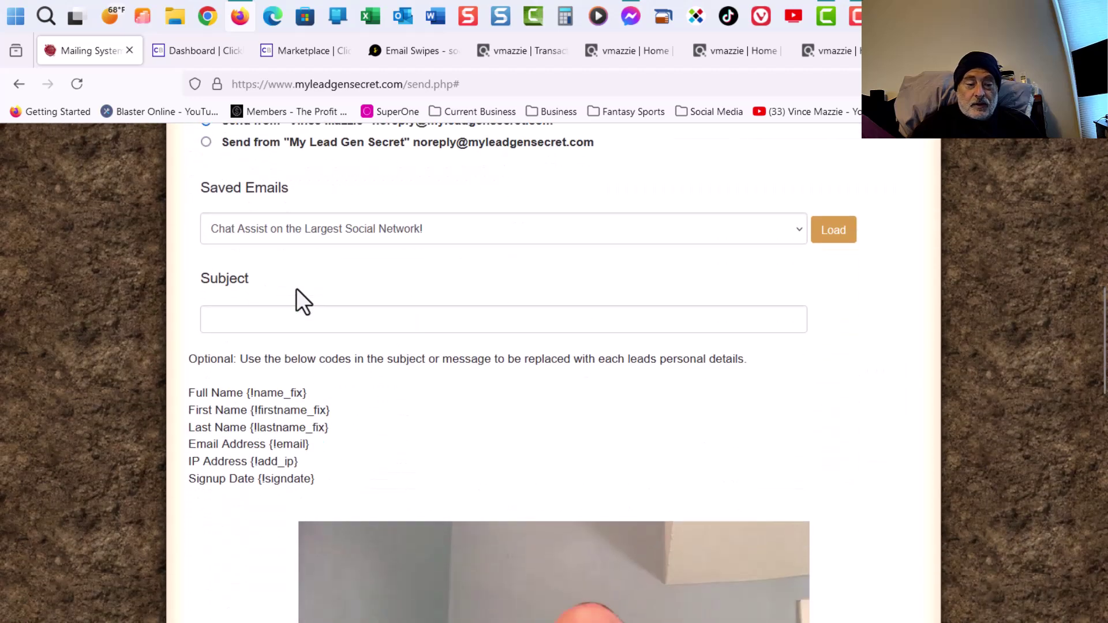
Paste 'Make $30/hr with Live Chat Work!' as the subject and check the Saved Emails list.
{"action": "left_click", "coordinate": [244, 318]}
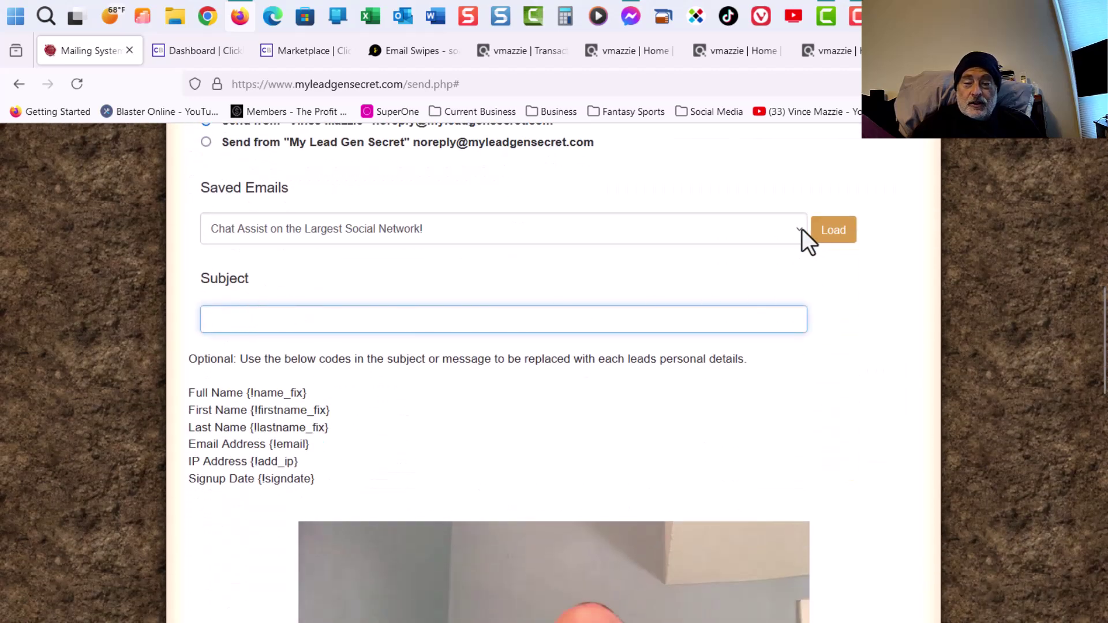
{"action": "right_click", "coordinate": [280, 319]}
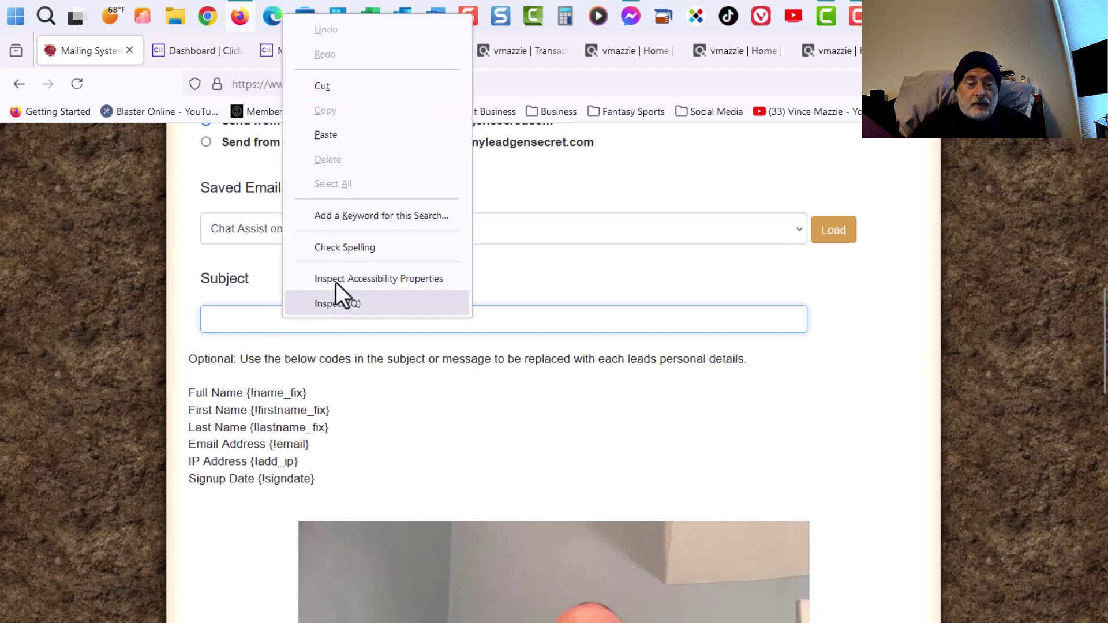
{"action": "left_click", "coordinate": [344, 134]}
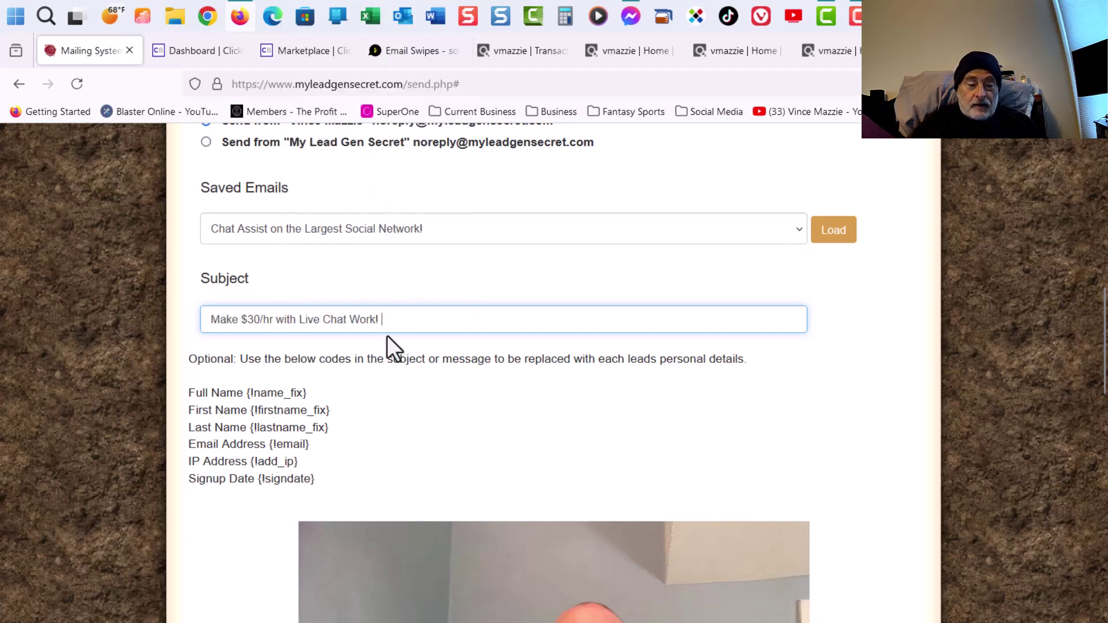
{"action": "left_click", "coordinate": [799, 231]}
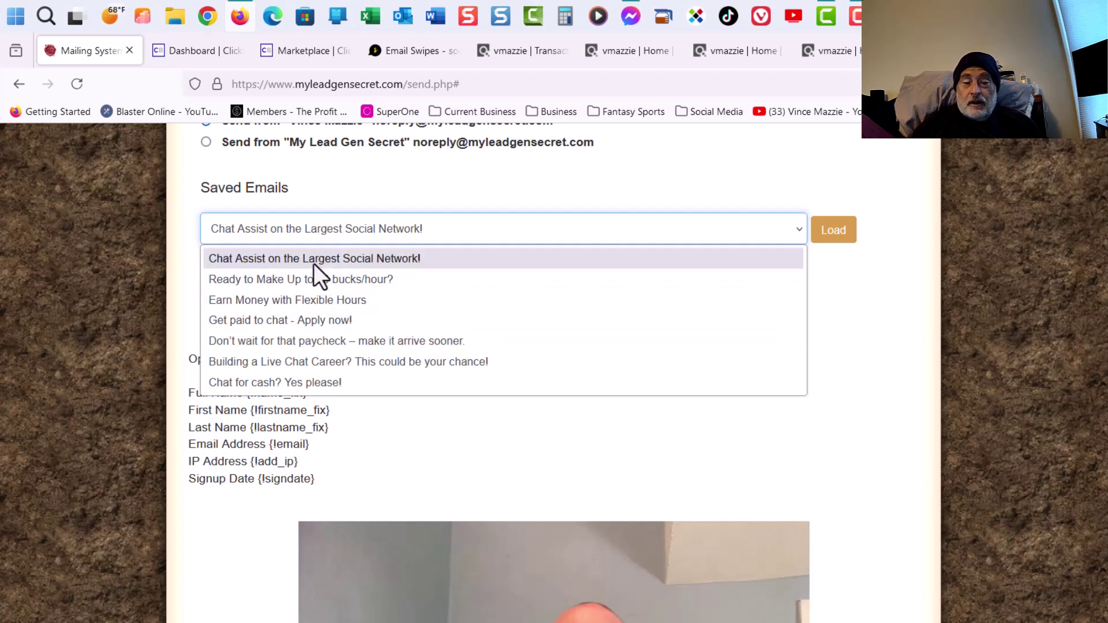
{"action": "left_click", "coordinate": [178, 238]}
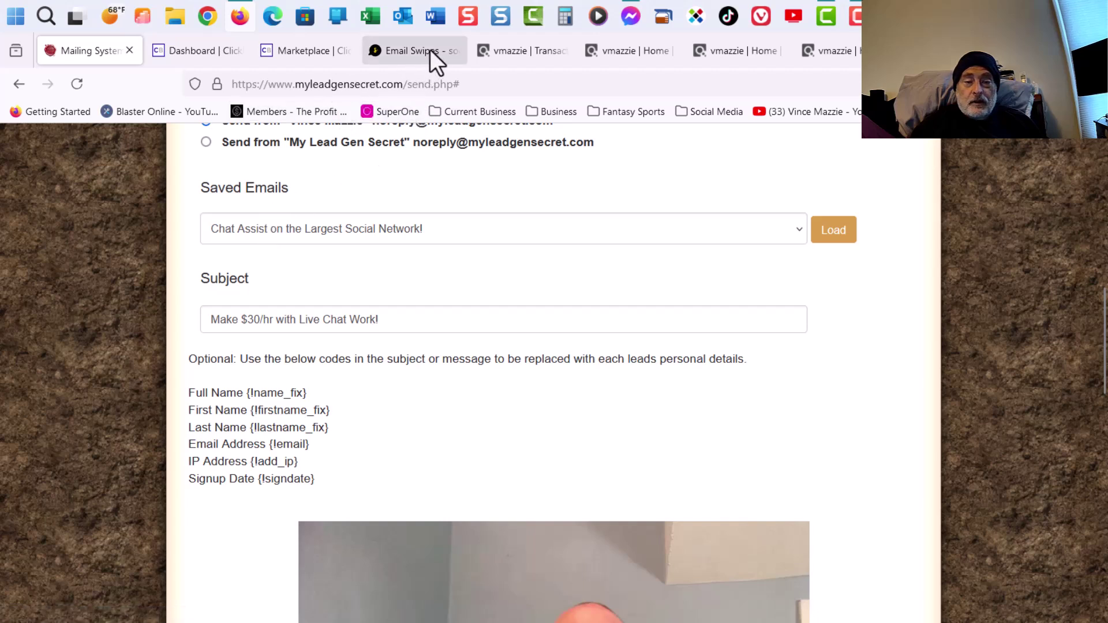
Copy the {!firstname_fix} first-name merge code.
{"action": "scroll", "coordinate": [178, 337], "scroll_direction": "down", "scroll_amount": 3}
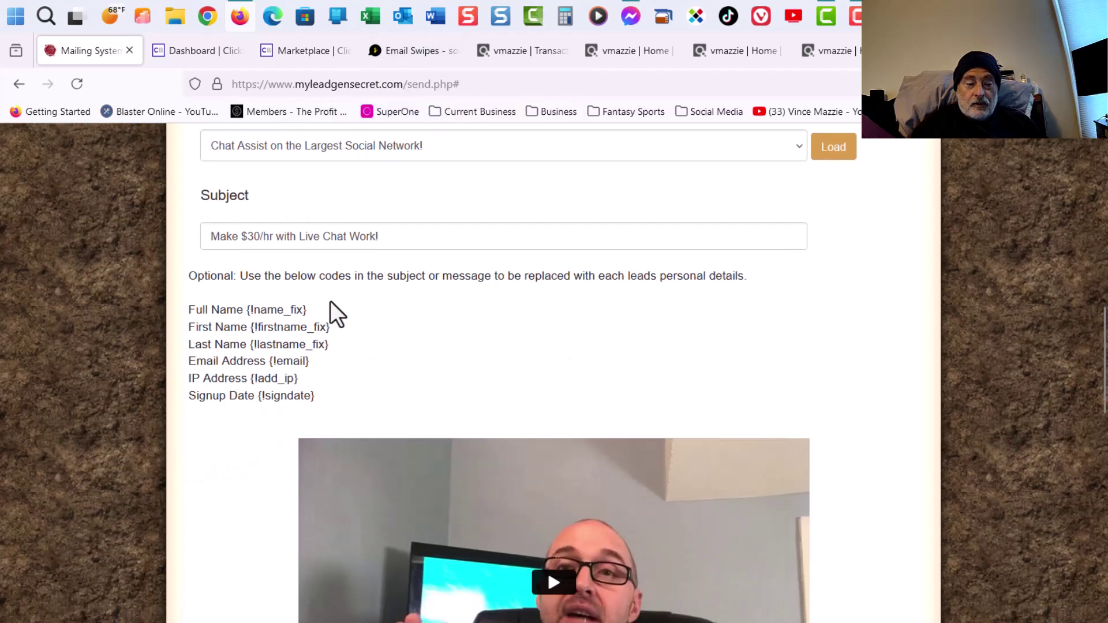
{"action": "left_click_drag", "start_coordinate": [331, 327], "coordinate": [252, 330]}
{"action": "key", "text": "ctrl+c"}
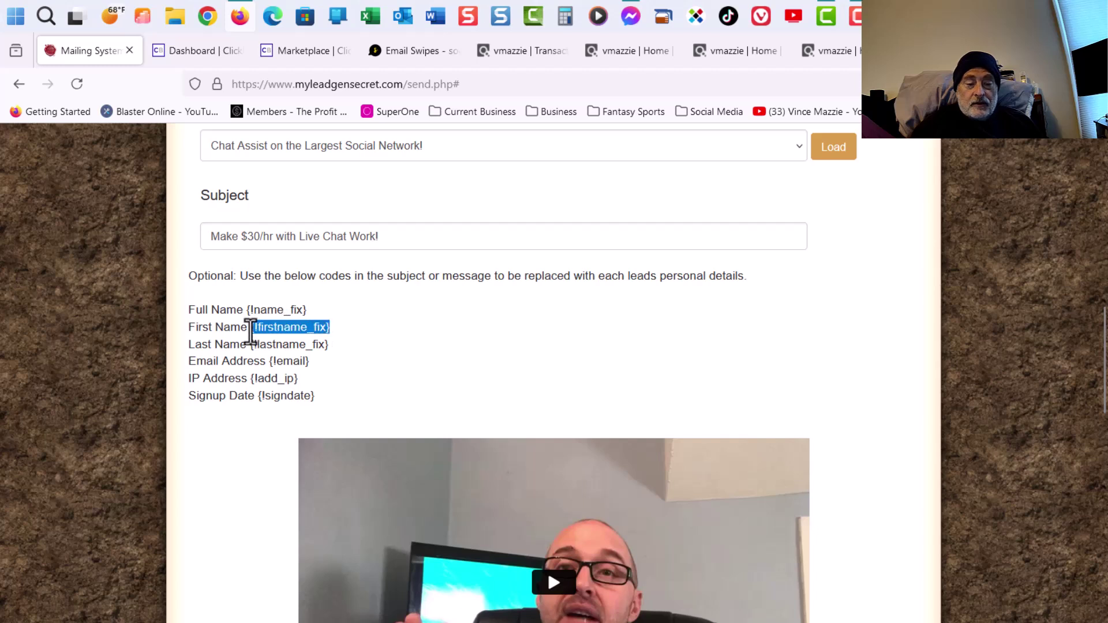
{"action": "right_click", "coordinate": [270, 327]}
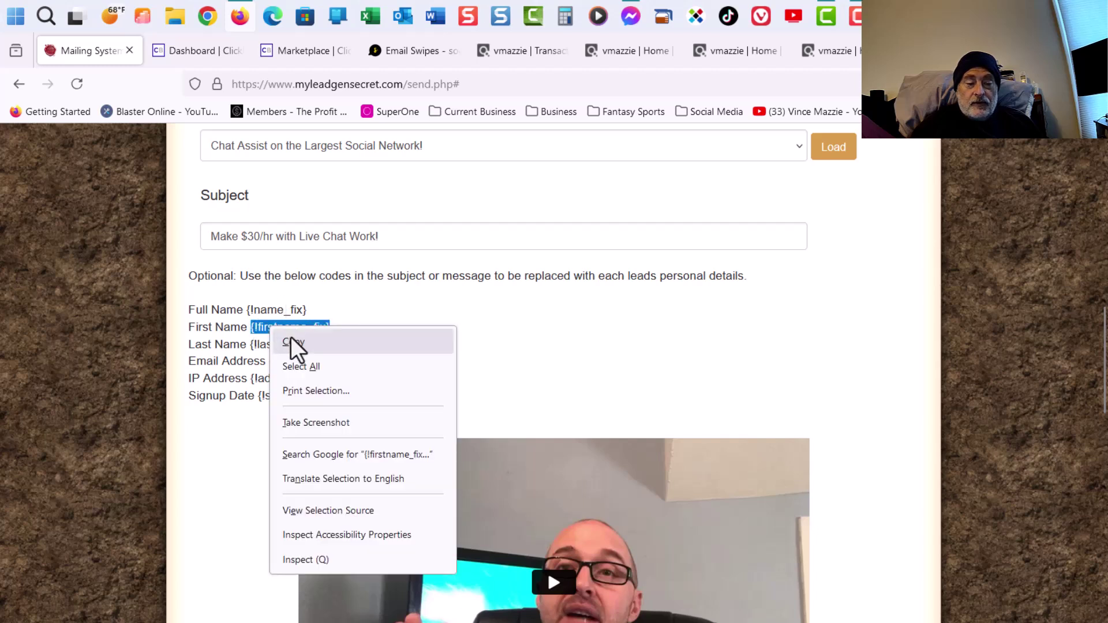
{"action": "left_click", "coordinate": [290, 339]}
Replace the placeholder body text with the greeting 'Hey {!firstname_fix} ,'.
{"action": "scroll", "coordinate": [141, 335], "scroll_direction": "down", "scroll_amount": 10}
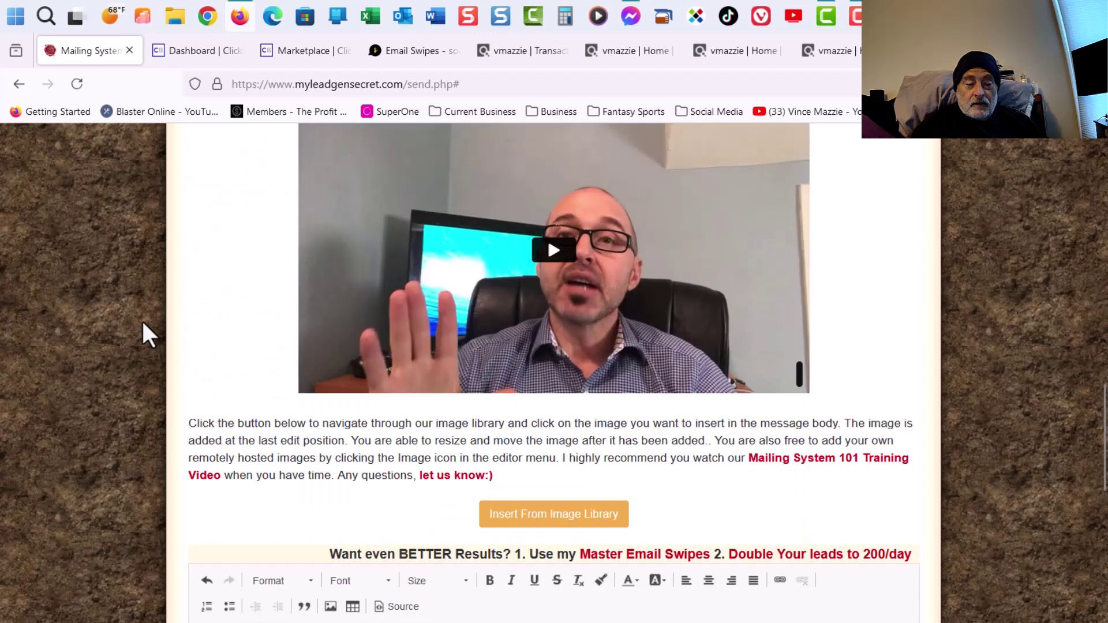
{"action": "left_click", "coordinate": [265, 283]}
{"action": "key", "text": "ctrl+a"}
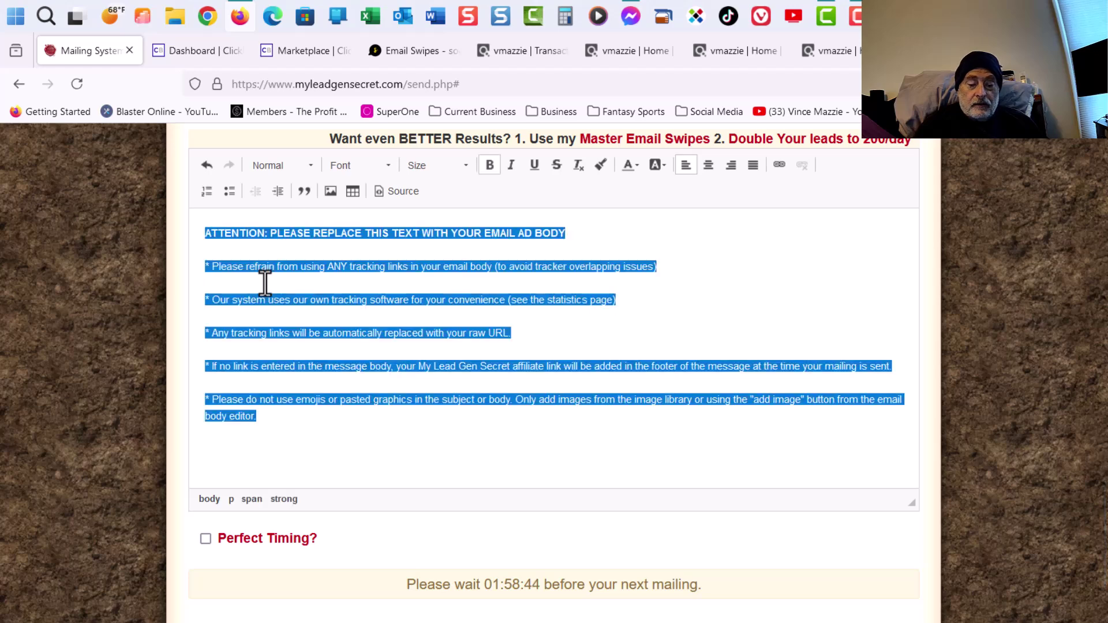
{"action": "key", "text": "Delete"}
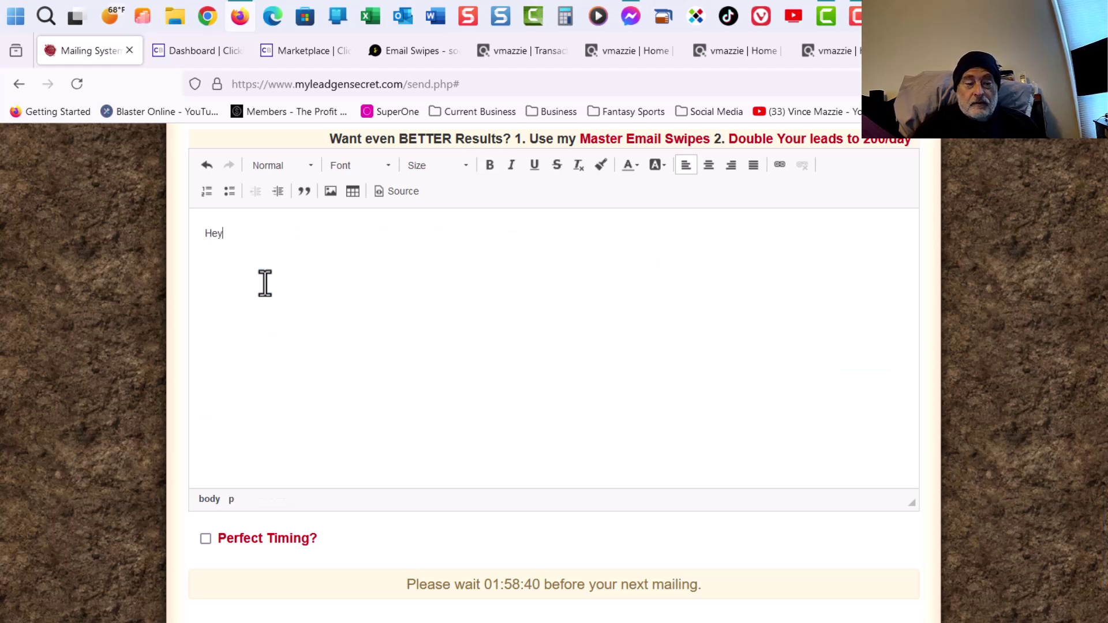
{"action": "key", "text": "ctrl+v"}
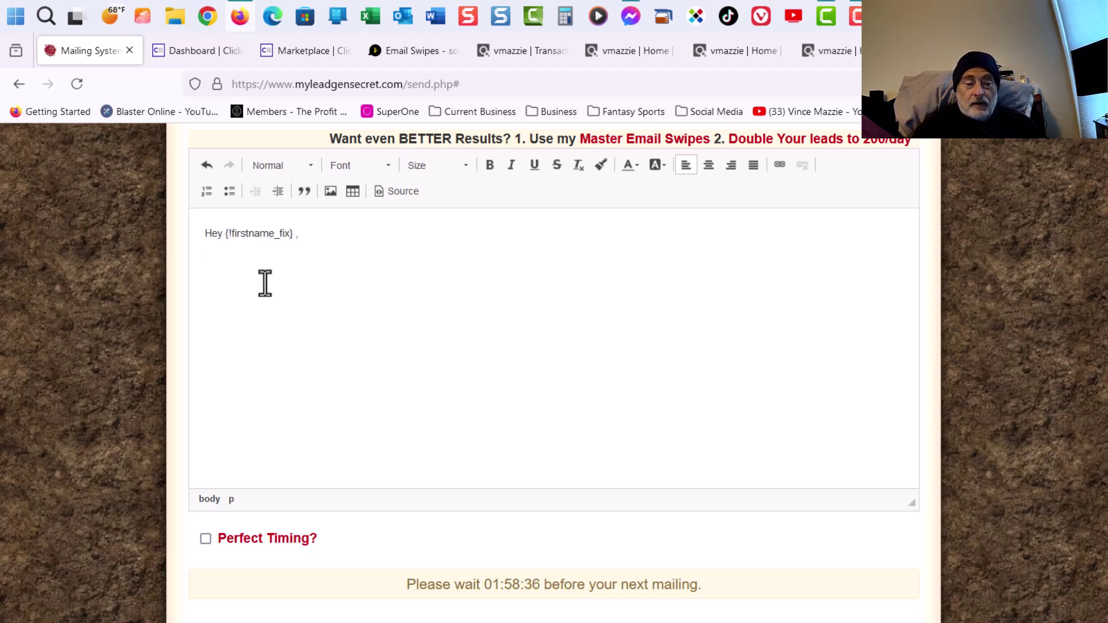
Copy Email 8's full body text, greeting to signature, from the Email Swipes page.
{"action": "left_click", "coordinate": [418, 53]}
{"action": "scroll", "coordinate": [360, 372], "scroll_direction": "down", "scroll_amount": 4}
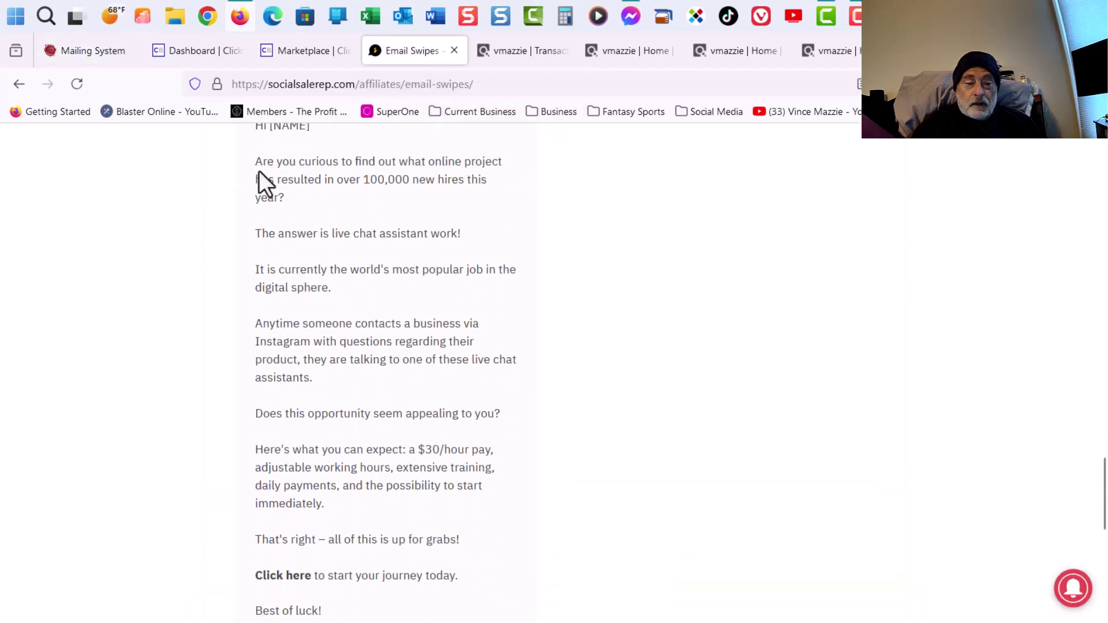
{"action": "mouse_move", "coordinate": [255, 161]}
{"action": "left_mouse_down"}
{"action": "mouse_move", "coordinate": [333, 348]}
{"action": "mouse_move", "coordinate": [346, 622]}
{"action": "mouse_move", "coordinate": [338, 390]}
{"action": "mouse_move", "coordinate": [338, 412]}
{"action": "left_mouse_up"}
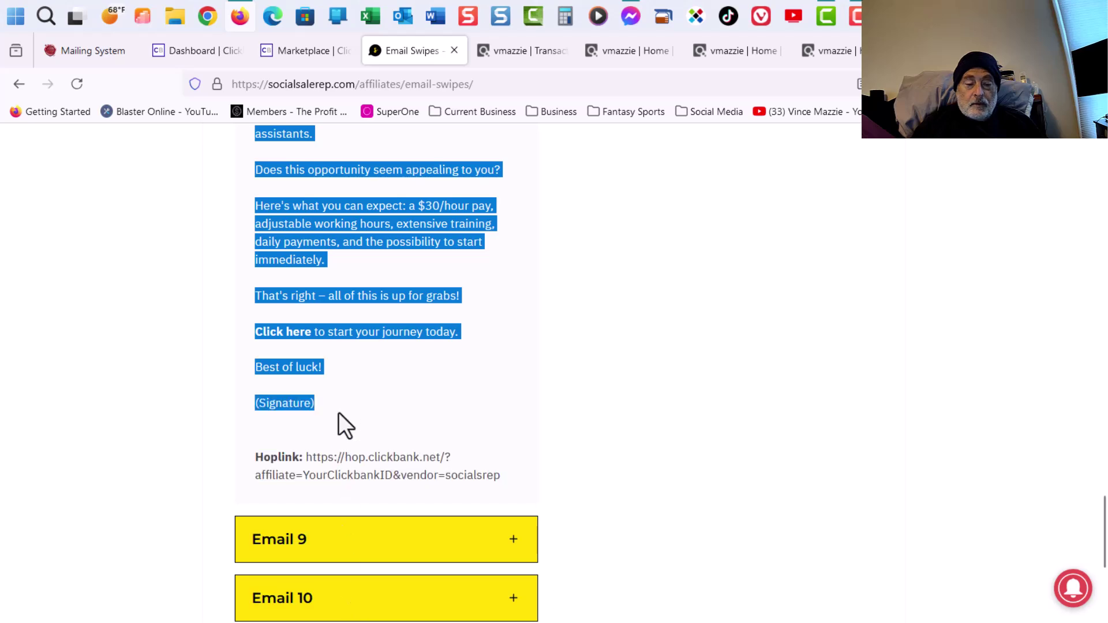
{"action": "right_click", "coordinate": [374, 233]}
{"action": "left_click", "coordinate": [399, 252]}
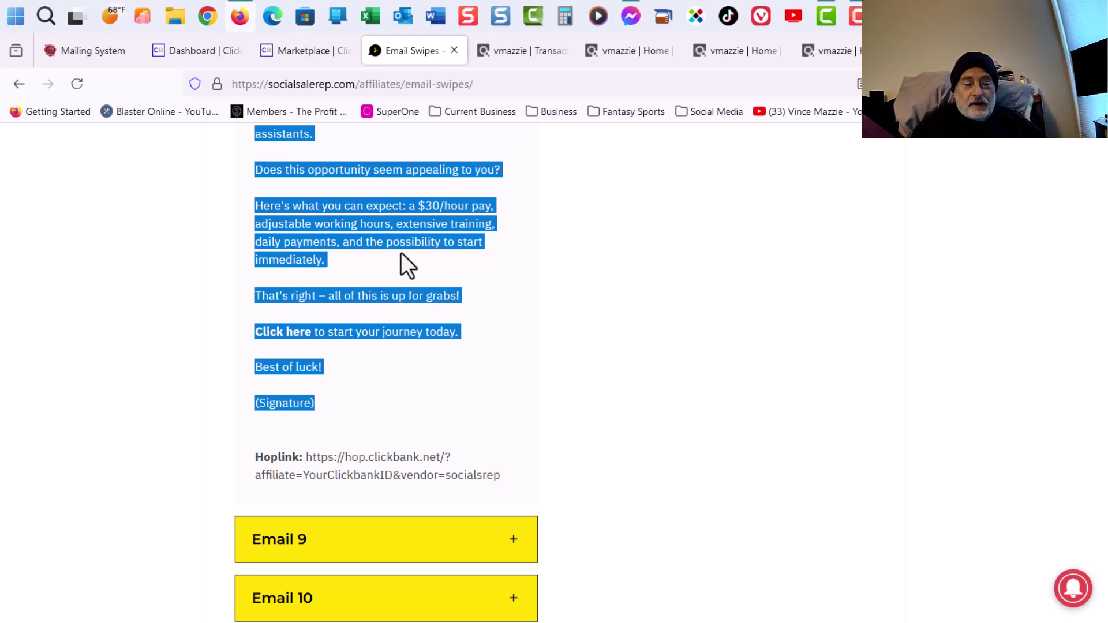
{"action": "right_click", "coordinate": [396, 220]}
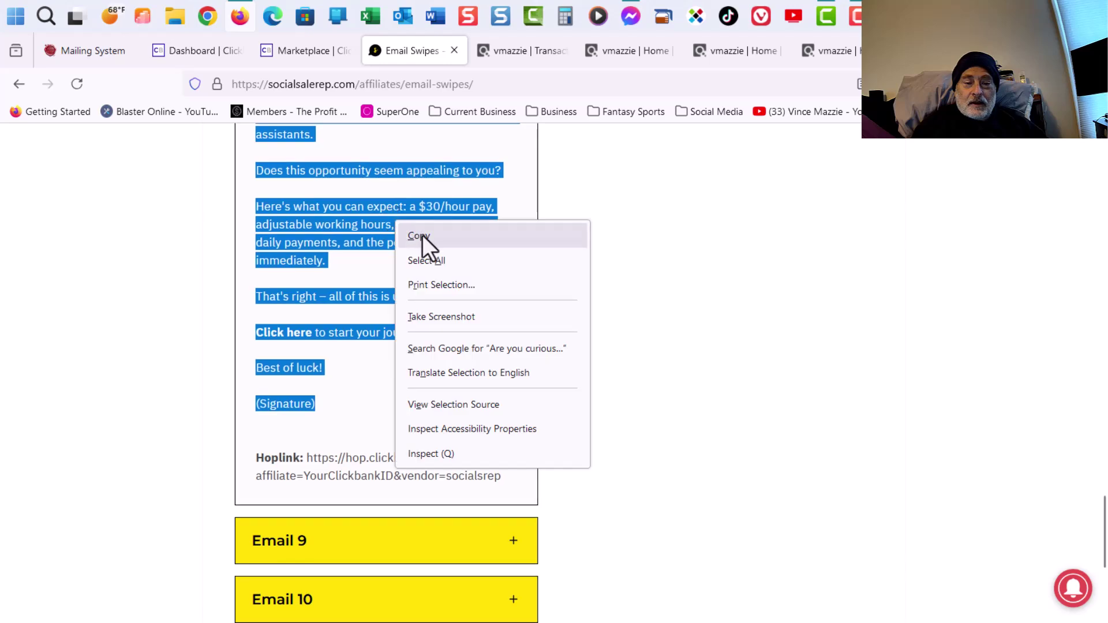
{"action": "left_click", "coordinate": [420, 236]}
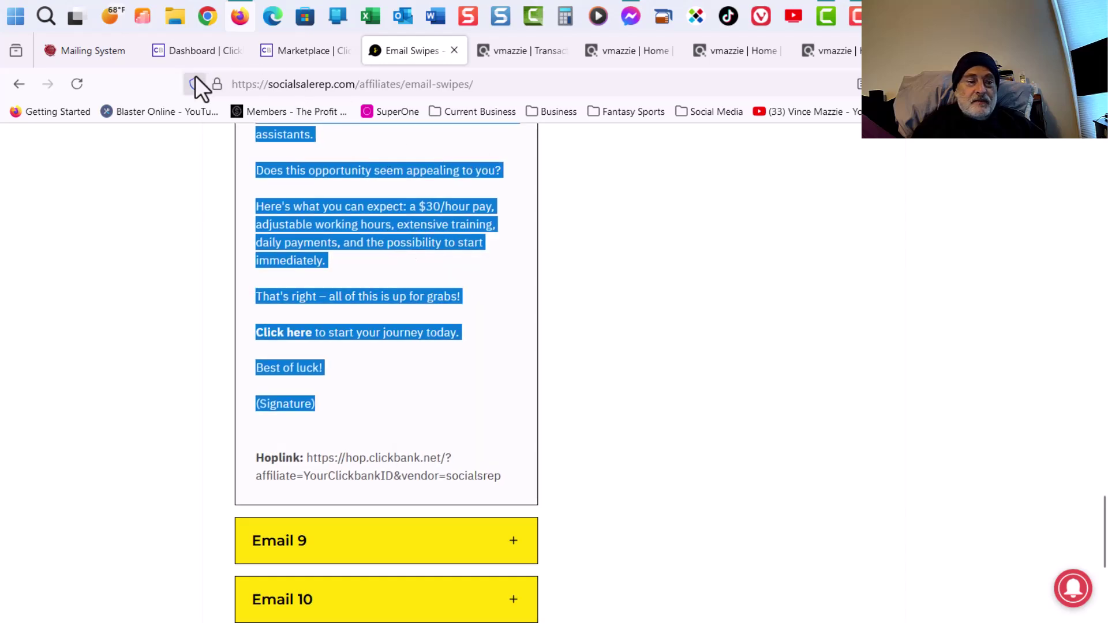
Paste the Email 8 swipe text below the greeting and replace '(Signature)' with 'Management'.
{"action": "left_click", "coordinate": [99, 51]}
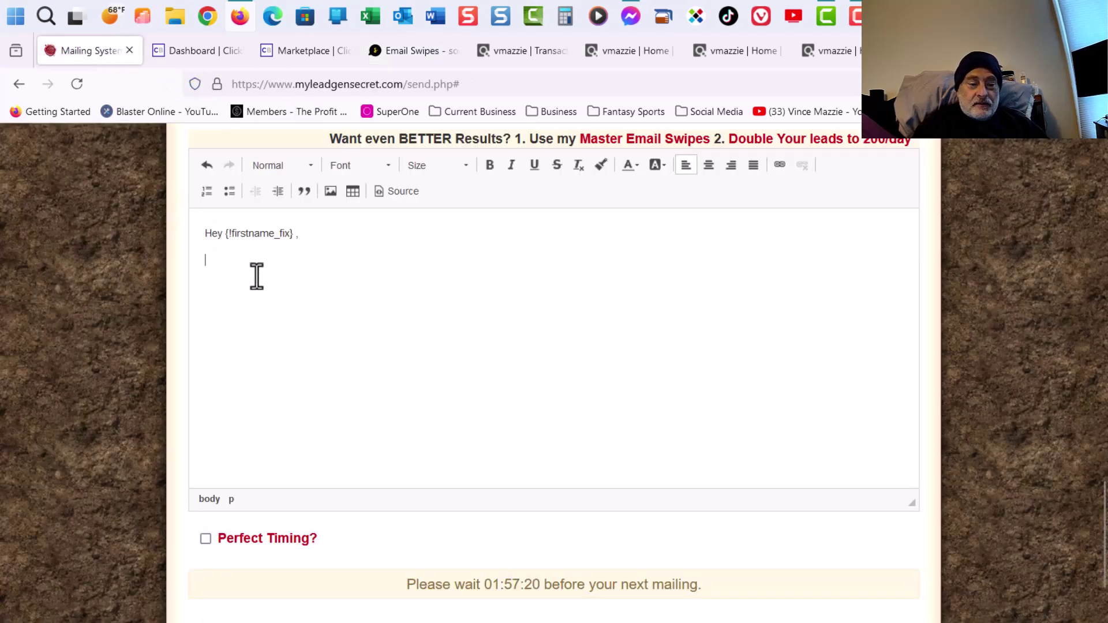
{"action": "key", "text": "ctrl+v"}
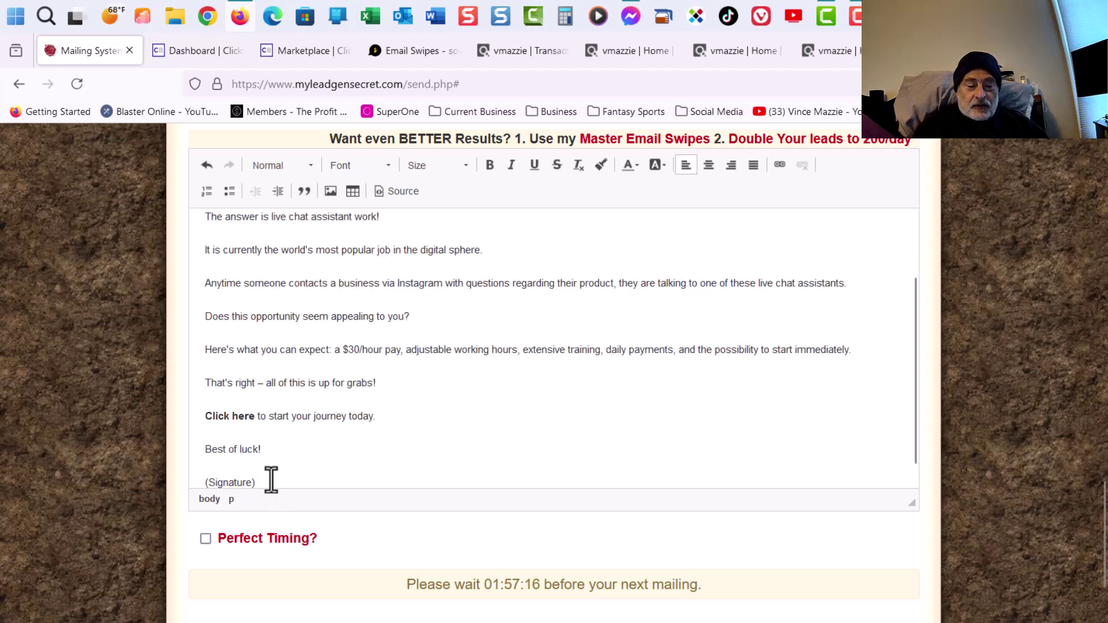
{"action": "left_click_drag", "start_coordinate": [271, 479], "coordinate": [202, 488]}
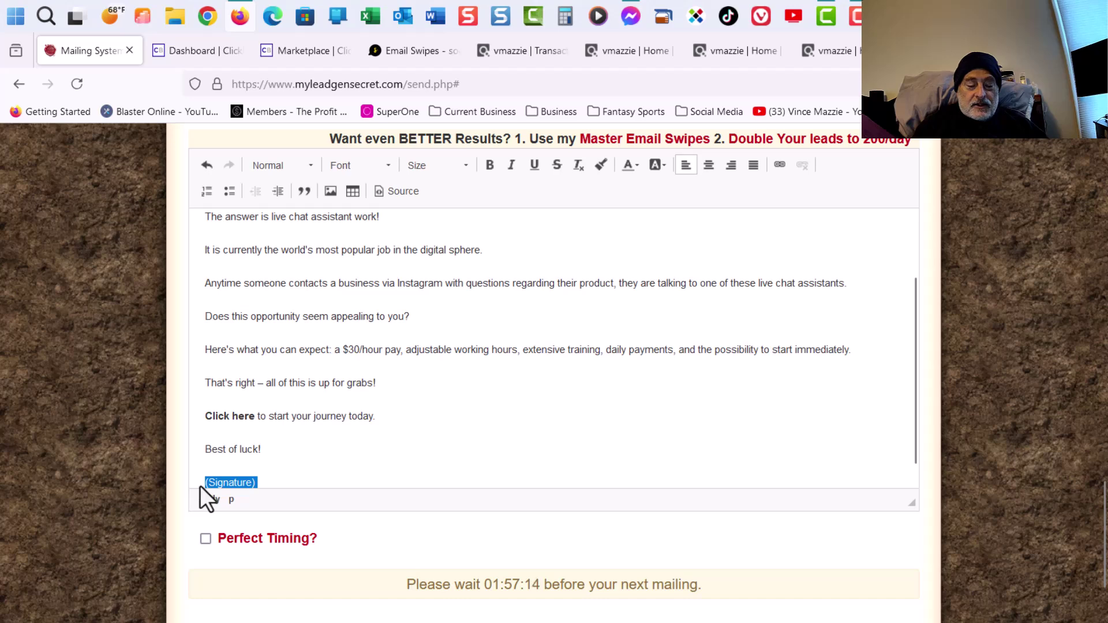
{"action": "type", "text": "Manaaaag"}
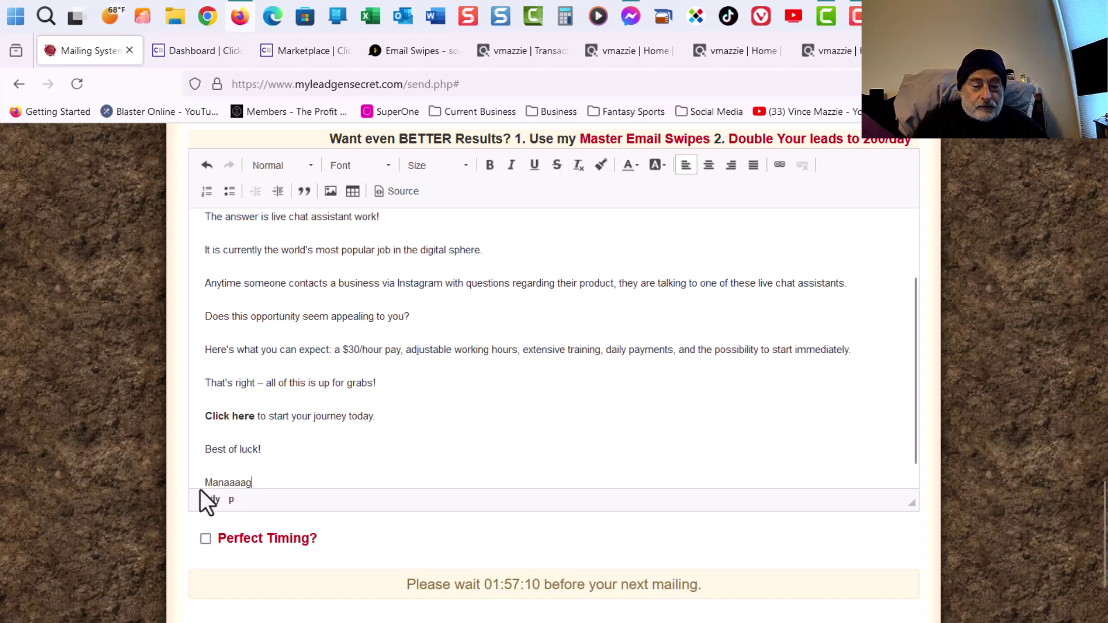
{"action": "key", "text": "BackSpace"}
{"action": "key", "text": "BackSpace"}
{"action": "key", "text": "BackSpace"}
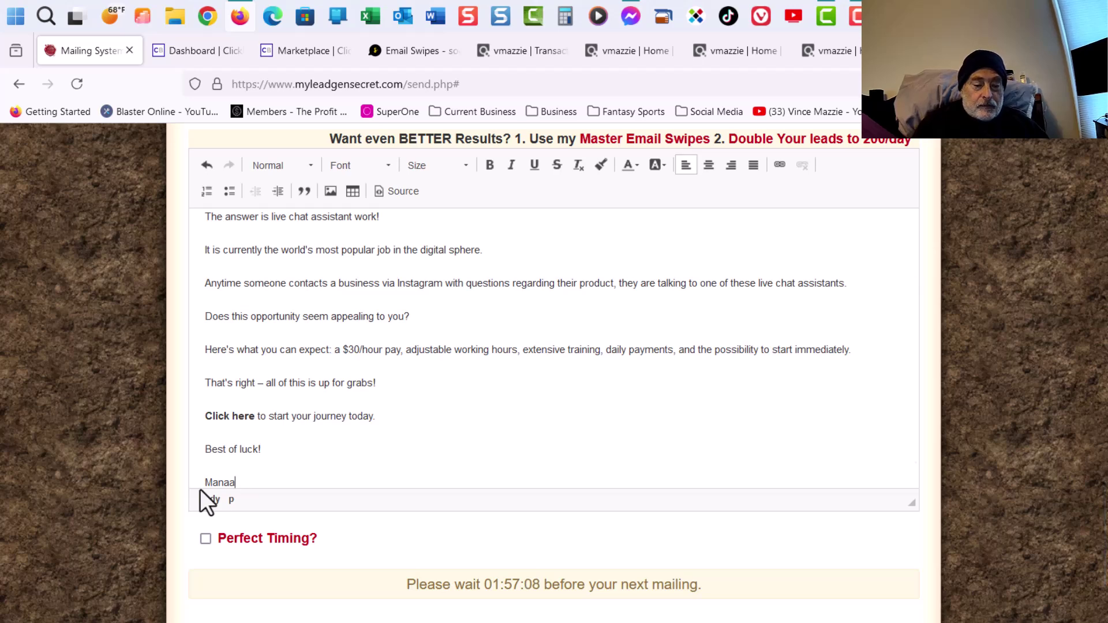
{"action": "type", "text": "gement"}
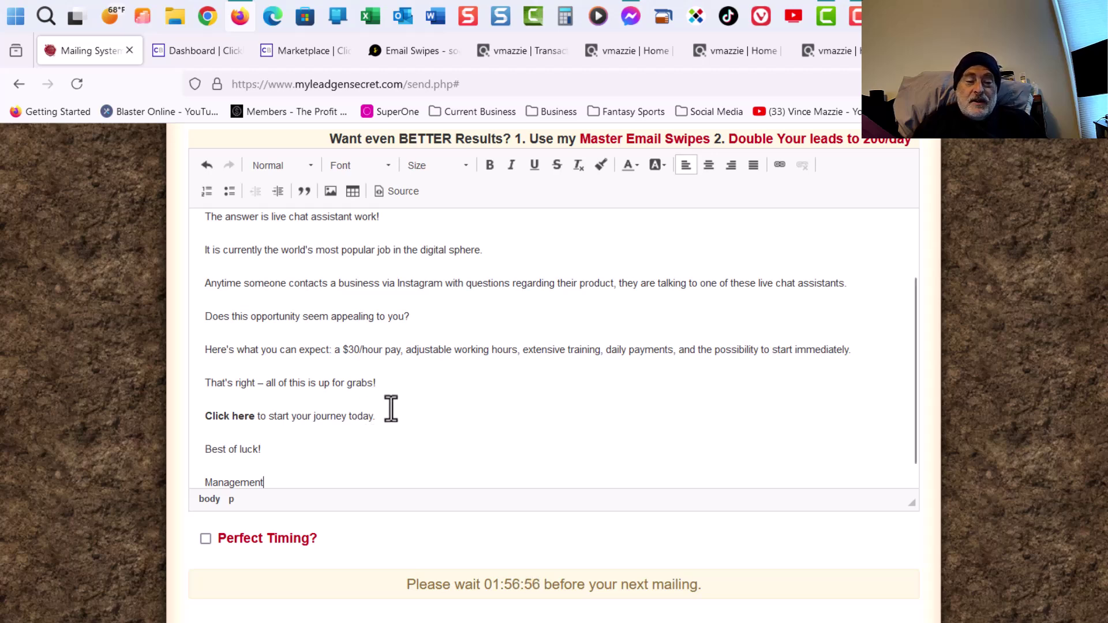
{"action": "scroll", "coordinate": [391, 407], "scroll_direction": "up", "scroll_amount": 3}
{"action": "scroll", "coordinate": [394, 407], "scroll_direction": "up", "scroll_amount": 2}
{"action": "scroll", "coordinate": [394, 402], "scroll_direction": "down", "scroll_amount": 3}
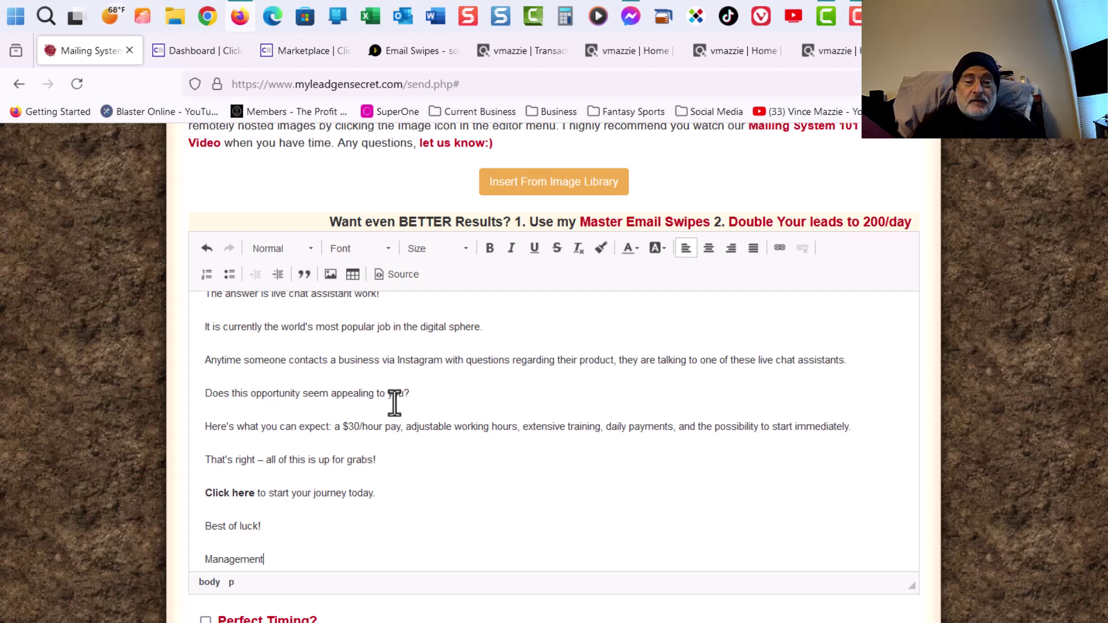
{"action": "scroll", "coordinate": [542, 364], "scroll_direction": "up", "scroll_amount": 3}
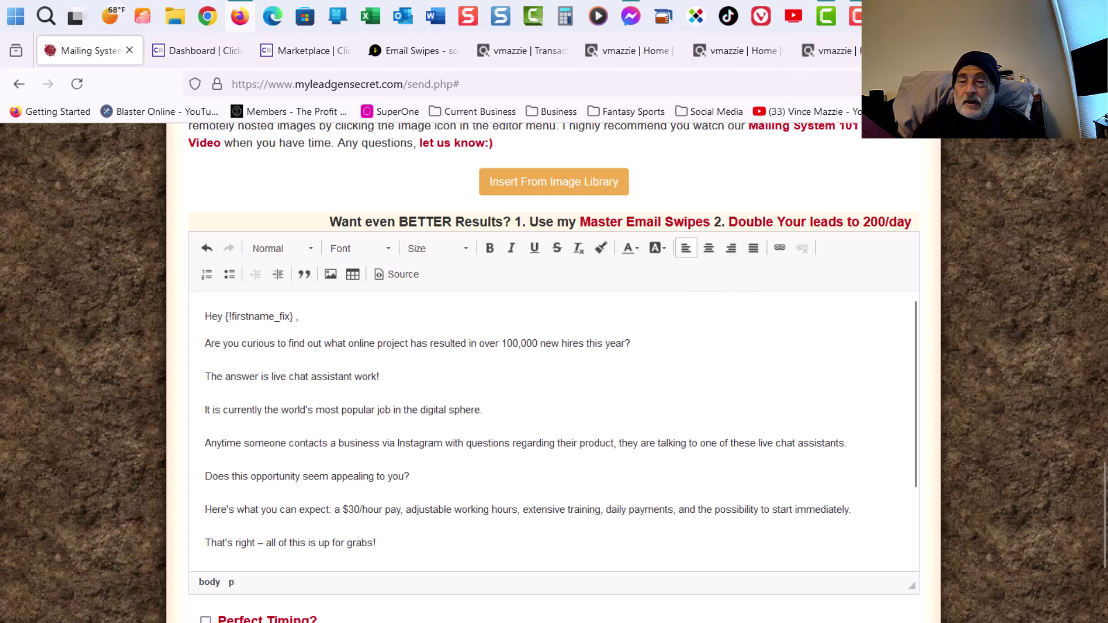
Copy the ClickBank promote link ending in tid=mlgs1Sept02 from My Lead Gen.txt in Notepad.
{"action": "left_click", "coordinate": [891, 15]}
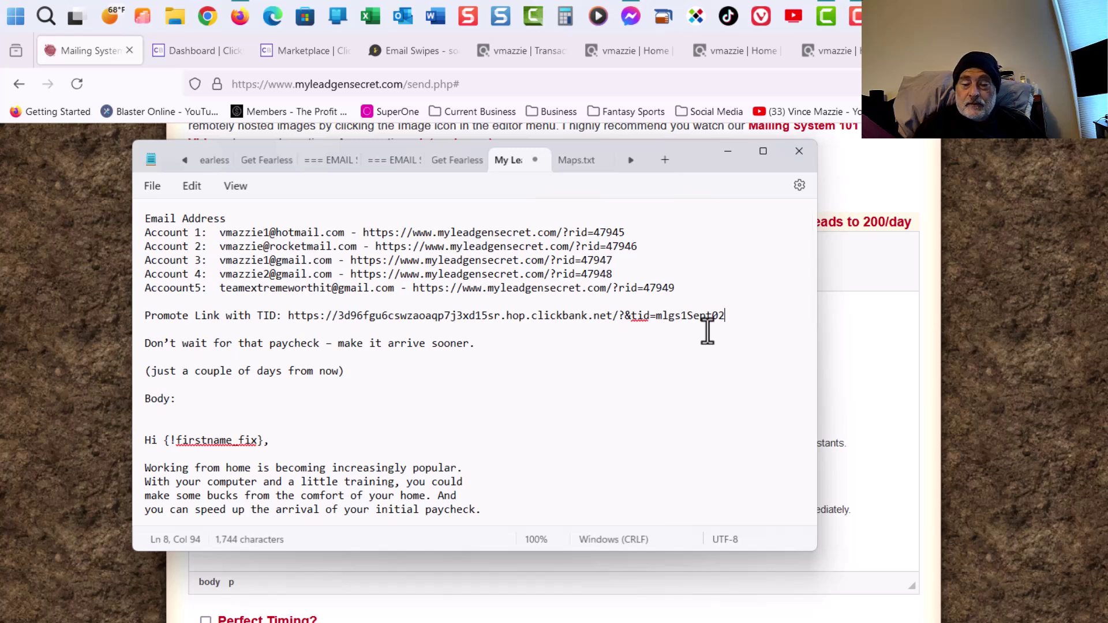
{"action": "left_click_drag", "start_coordinate": [725, 315], "coordinate": [145, 316]}
{"action": "left_click", "coordinate": [294, 316], "text": "shift"}
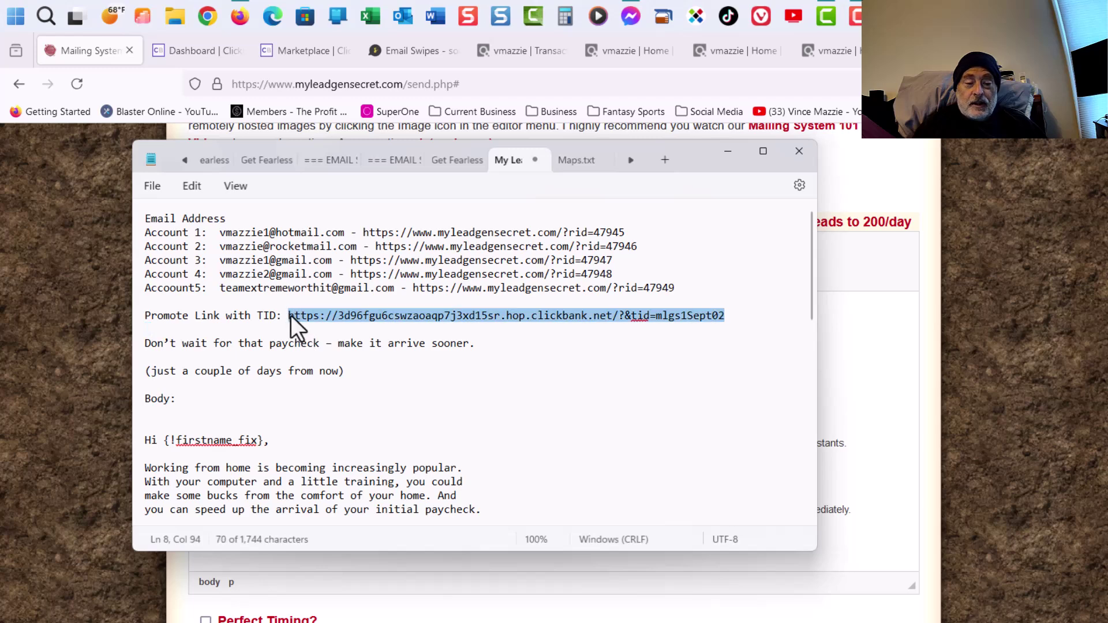
{"action": "right_click", "coordinate": [291, 315]}
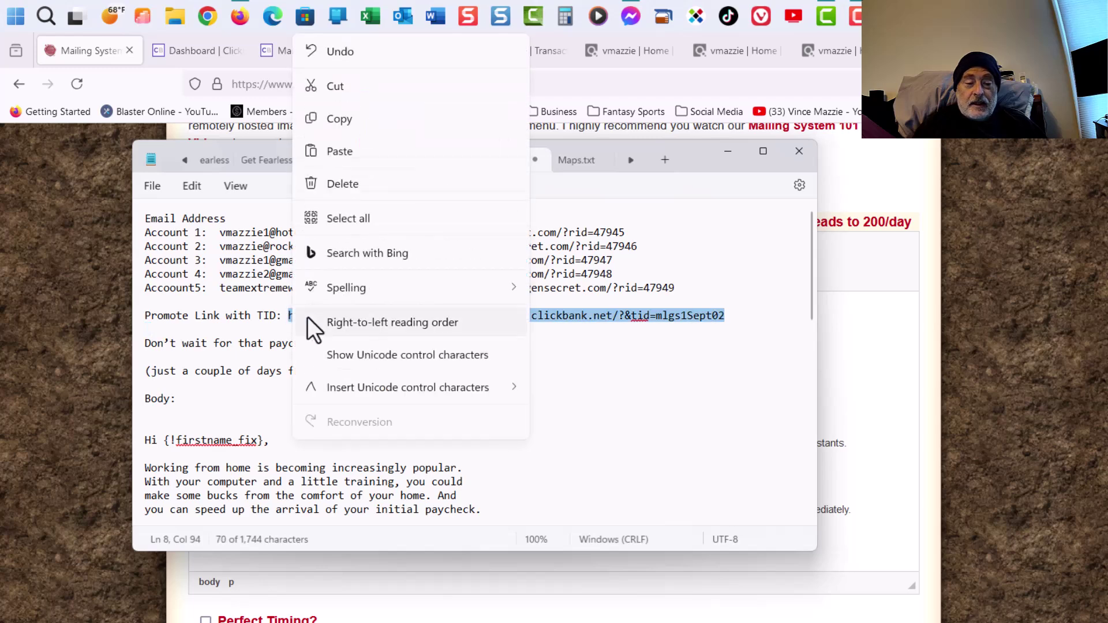
{"action": "left_click", "coordinate": [341, 120]}
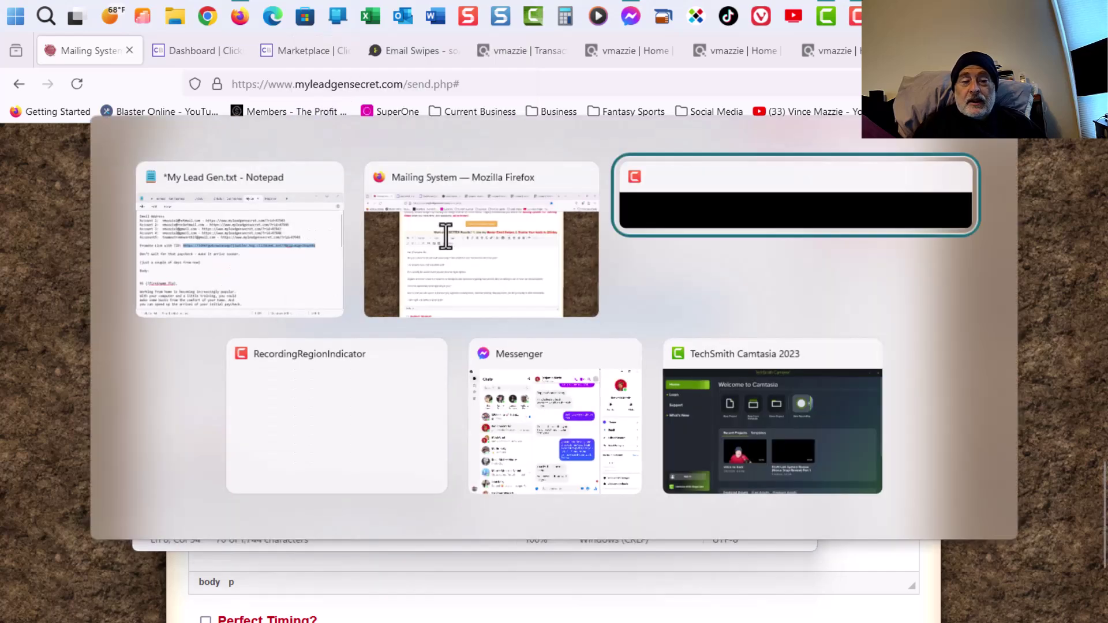
Switch back to the Mailing System window and review the body ending with 'Click here' and 'Management'.
{"action": "key", "text": "alt+Tab"}
{"action": "key", "text": "alt+Tab"}
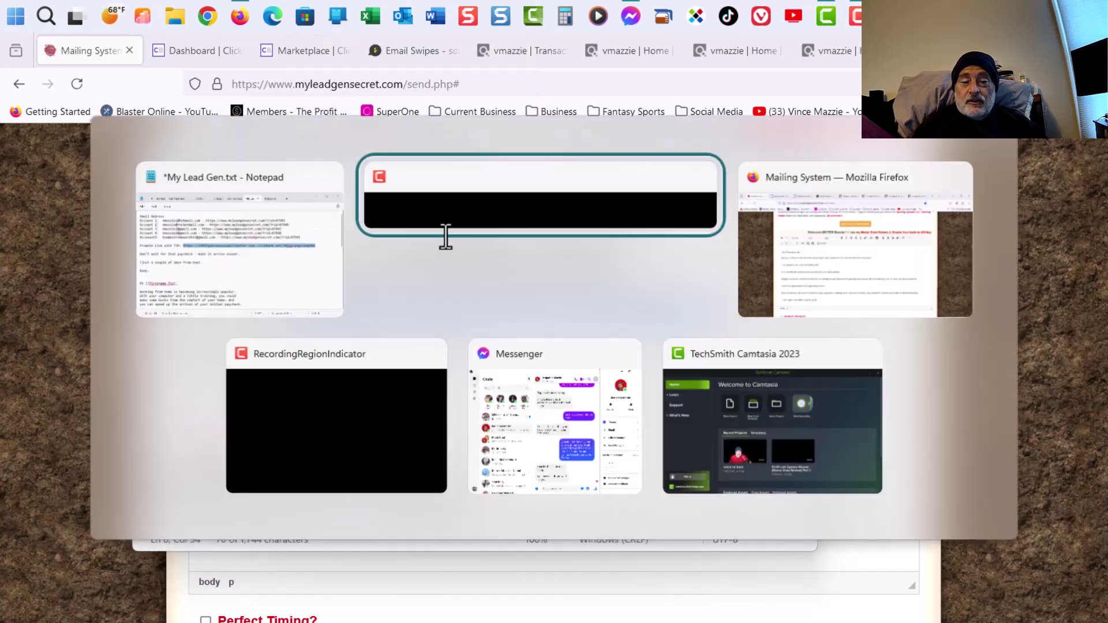
{"action": "key", "text": "alt+Tab"}
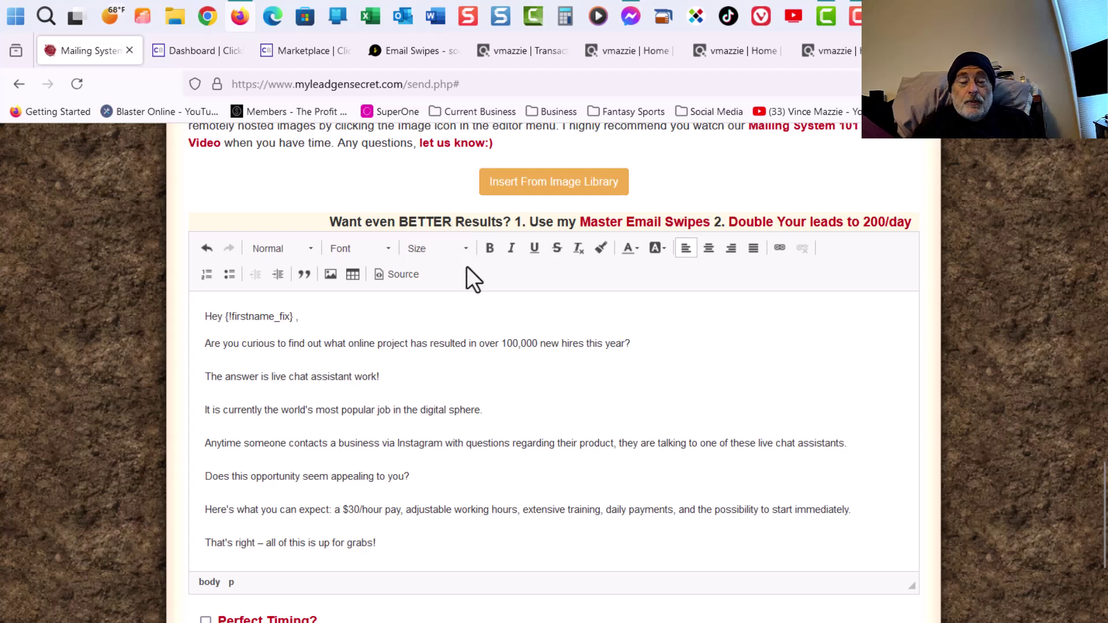
{"action": "scroll", "coordinate": [500, 375], "scroll_direction": "down", "scroll_amount": 3}
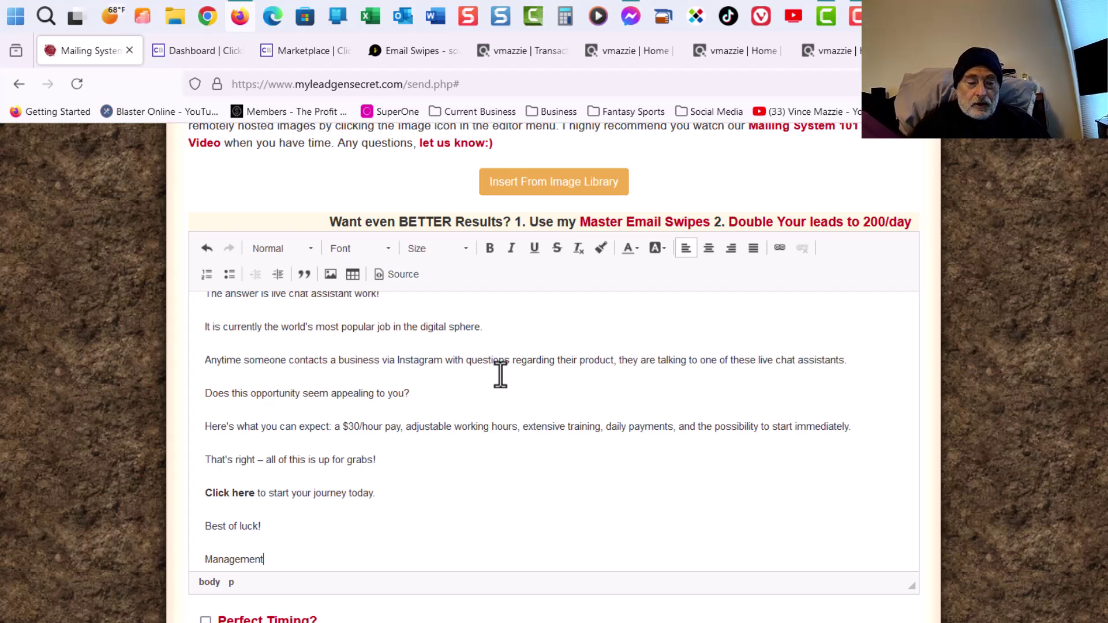
{"action": "scroll", "coordinate": [488, 375], "scroll_direction": "up", "scroll_amount": 2}
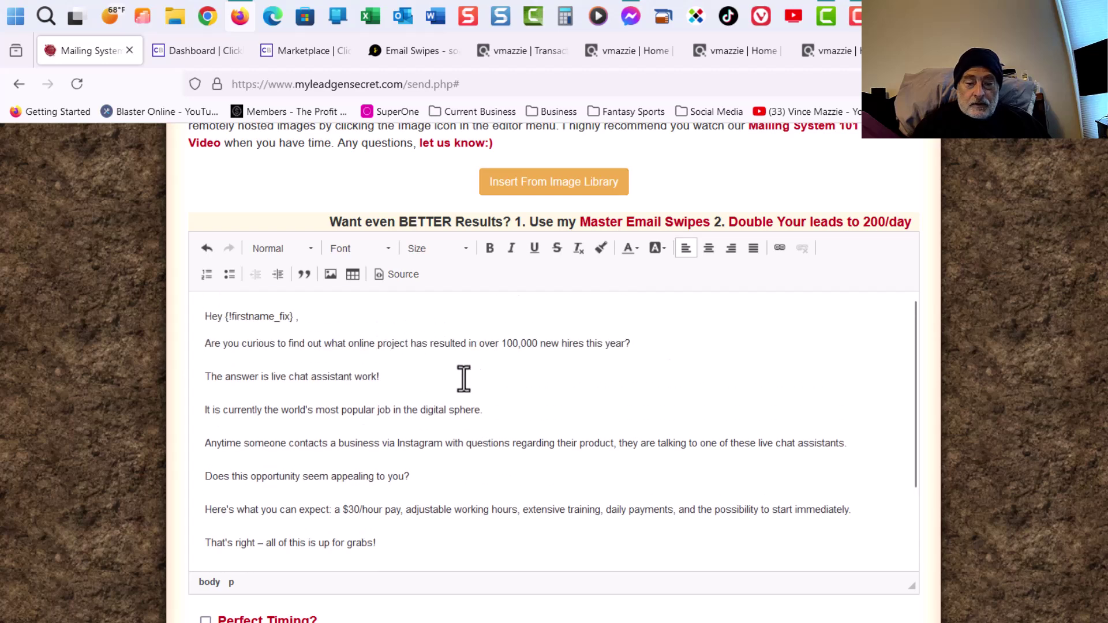
{"action": "scroll", "coordinate": [463, 378], "scroll_direction": "down", "scroll_amount": 2}
{"action": "scroll", "coordinate": [463, 378], "scroll_direction": "down", "scroll_amount": 1}
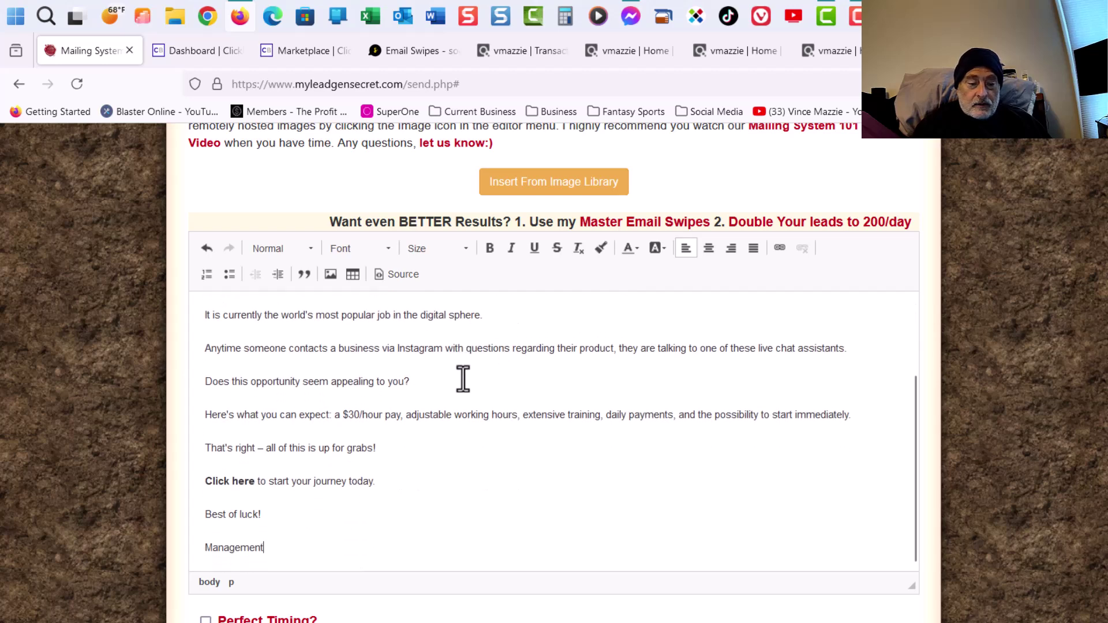
Colour the 'Click here to start your journey today.' line dark blue #000066.
{"action": "left_click", "coordinate": [383, 481]}
{"action": "left_click_drag", "start_coordinate": [382, 481], "coordinate": [198, 479]}
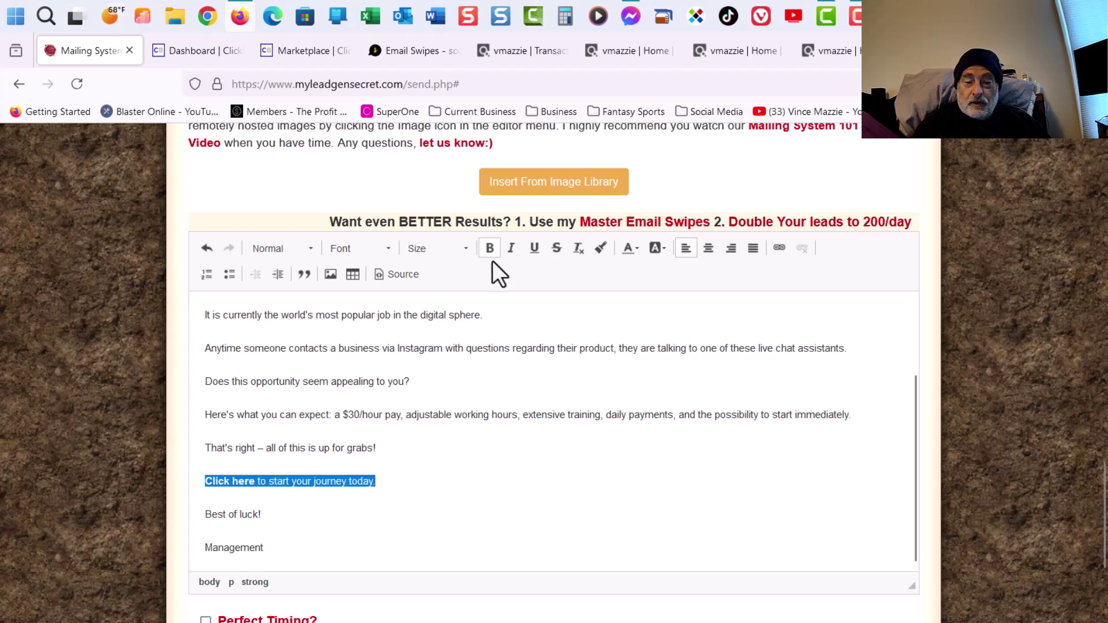
{"action": "left_click", "coordinate": [637, 251]}
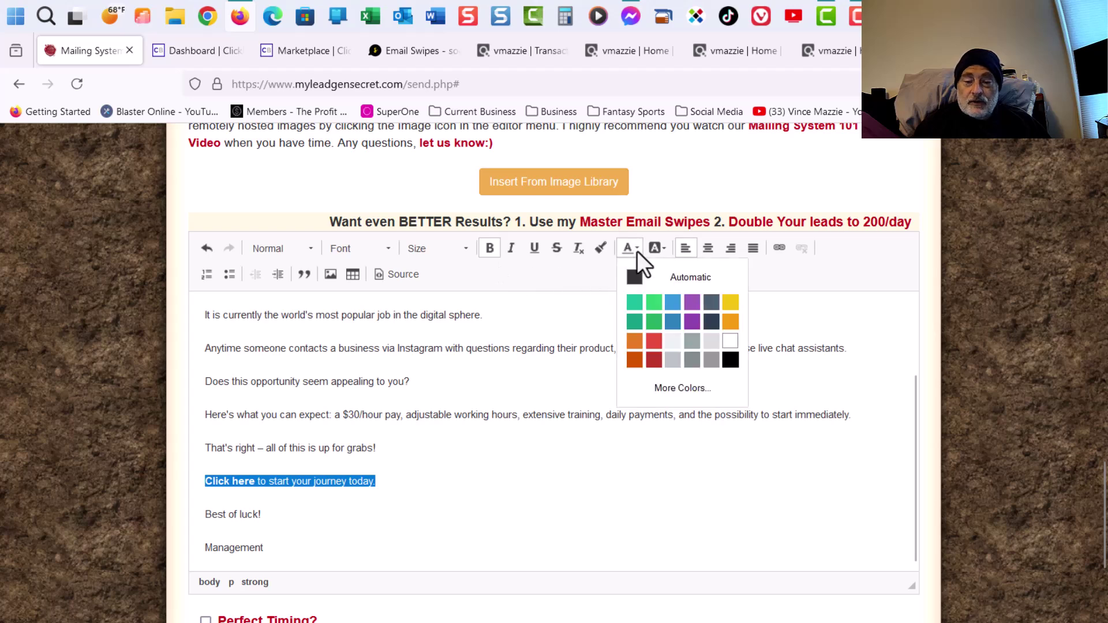
{"action": "left_click", "coordinate": [671, 389]}
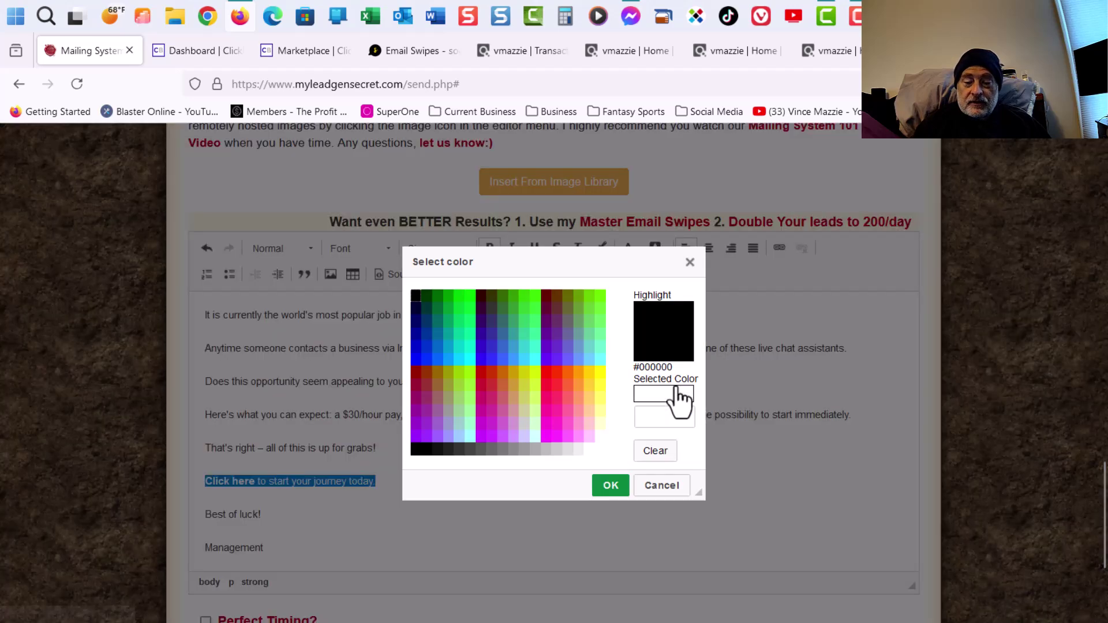
{"action": "left_click", "coordinate": [415, 318]}
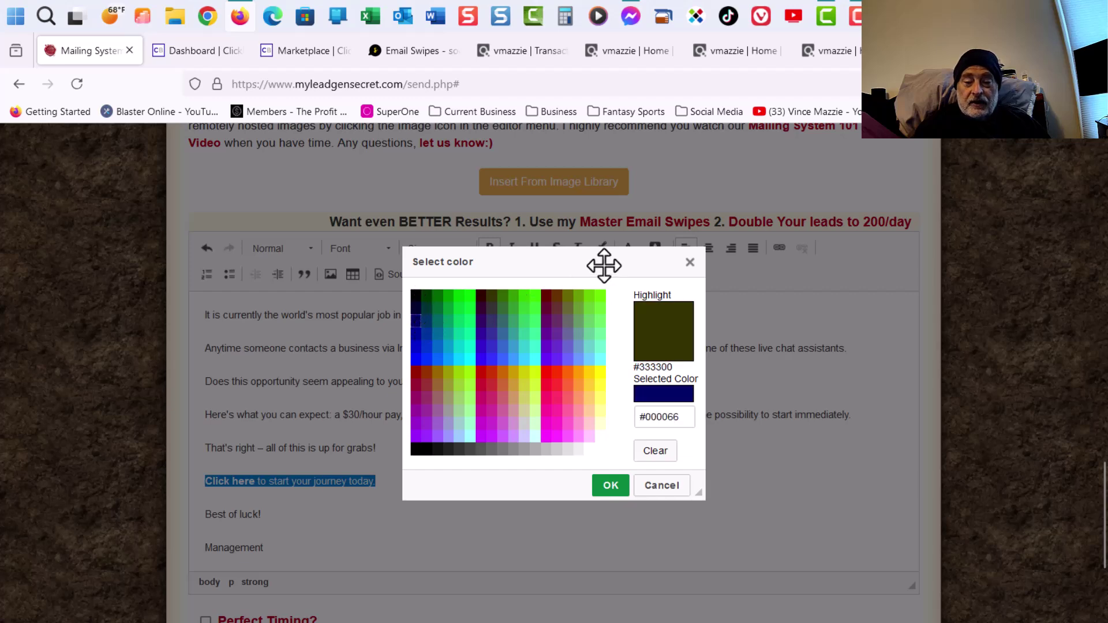
{"action": "left_click", "coordinate": [610, 487]}
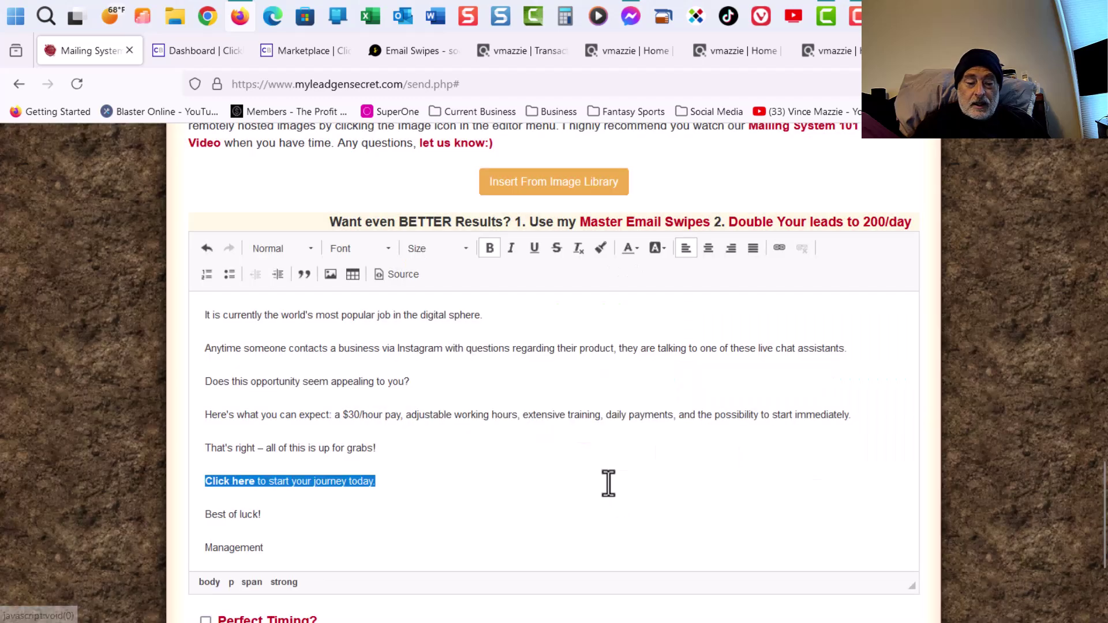
Link that call-to-action line to the copied ClickBank promote link URL.
{"action": "left_click", "coordinate": [780, 248]}
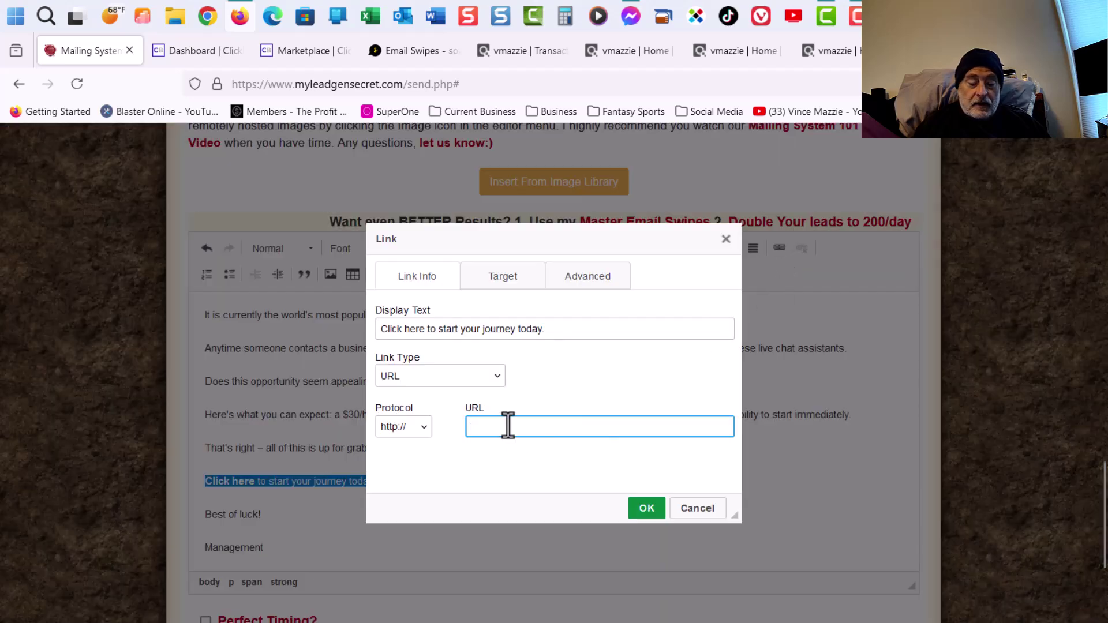
{"action": "key", "text": "ctrl+v"}
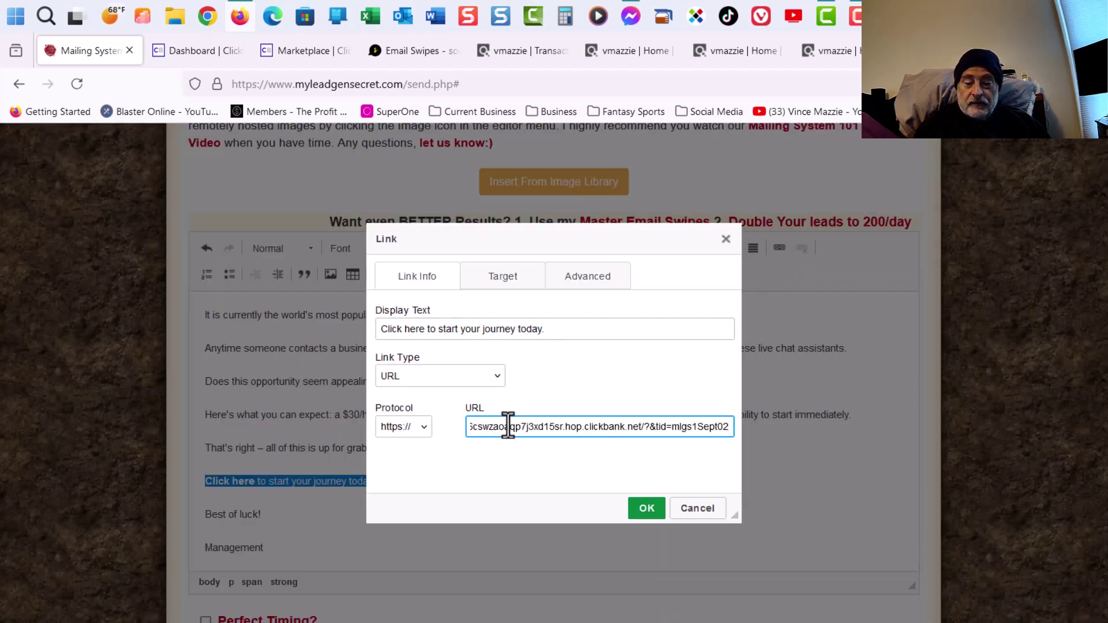
{"action": "left_click", "coordinate": [648, 509]}
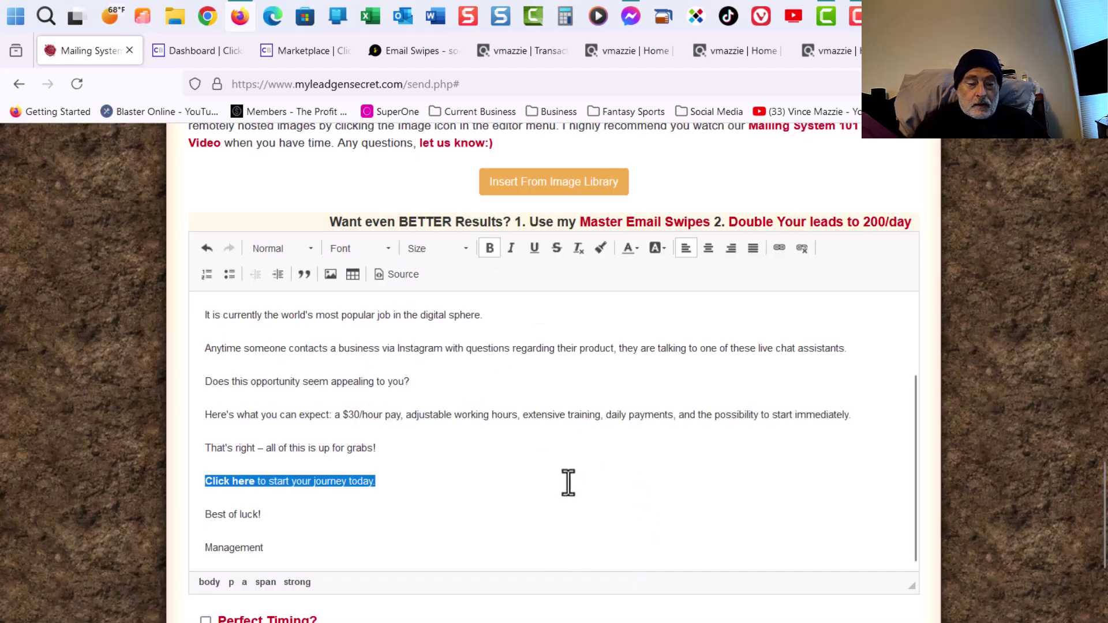
{"action": "scroll", "coordinate": [568, 481], "scroll_direction": "up", "scroll_amount": 3}
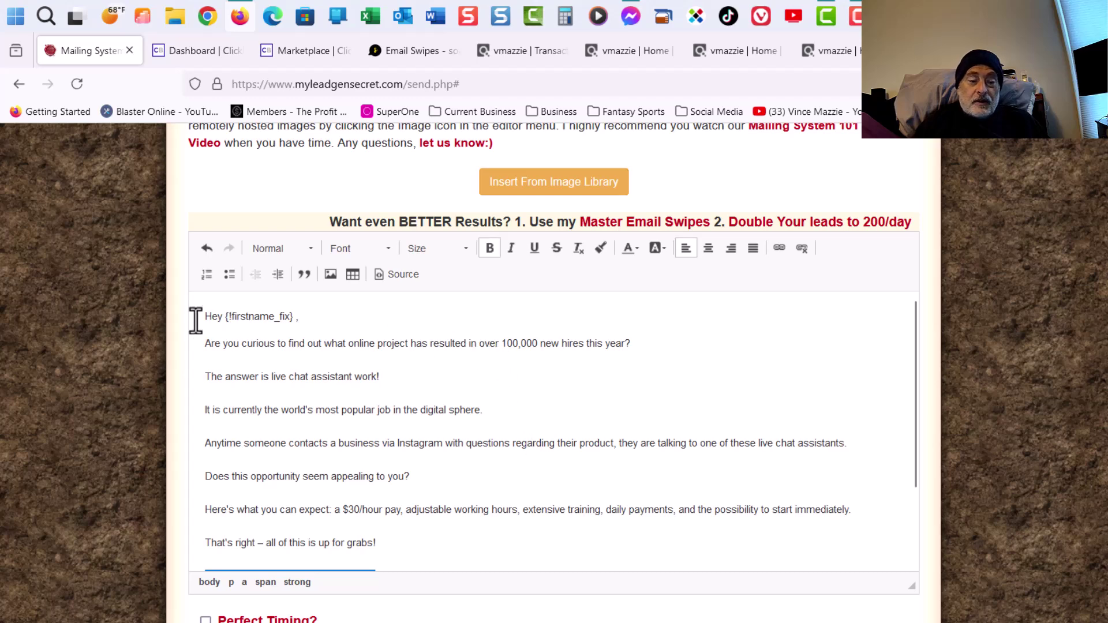
Set the font size of the entire email body text to 18.
{"action": "left_click_drag", "start_coordinate": [203, 316], "coordinate": [285, 606]}
{"action": "left_click", "coordinate": [468, 245]}
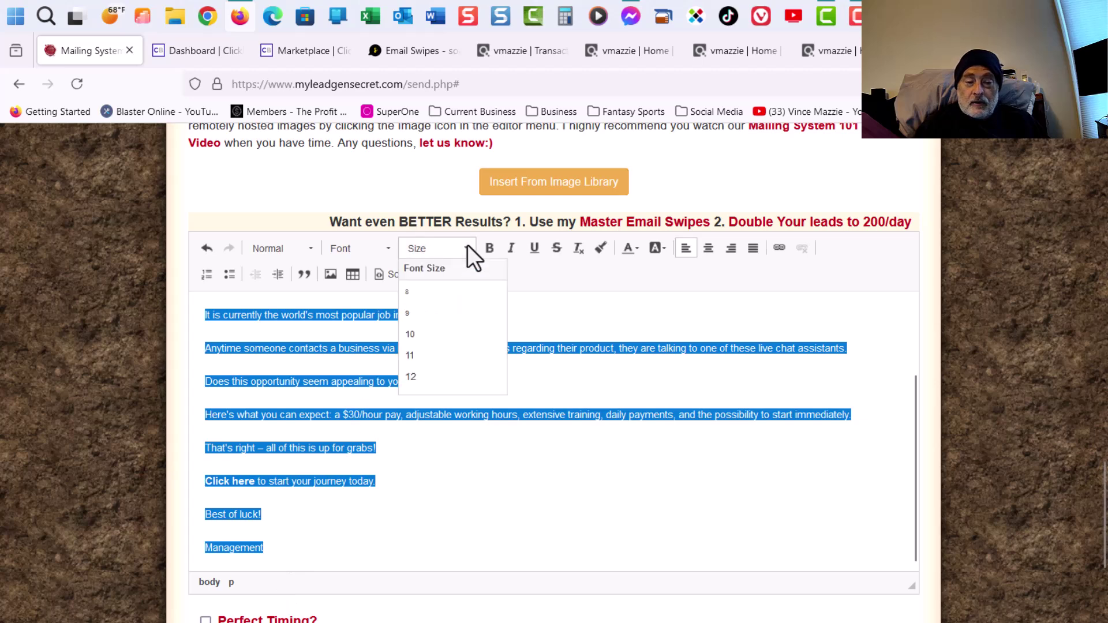
{"action": "scroll", "coordinate": [462, 358], "scroll_direction": "down", "scroll_amount": 4}
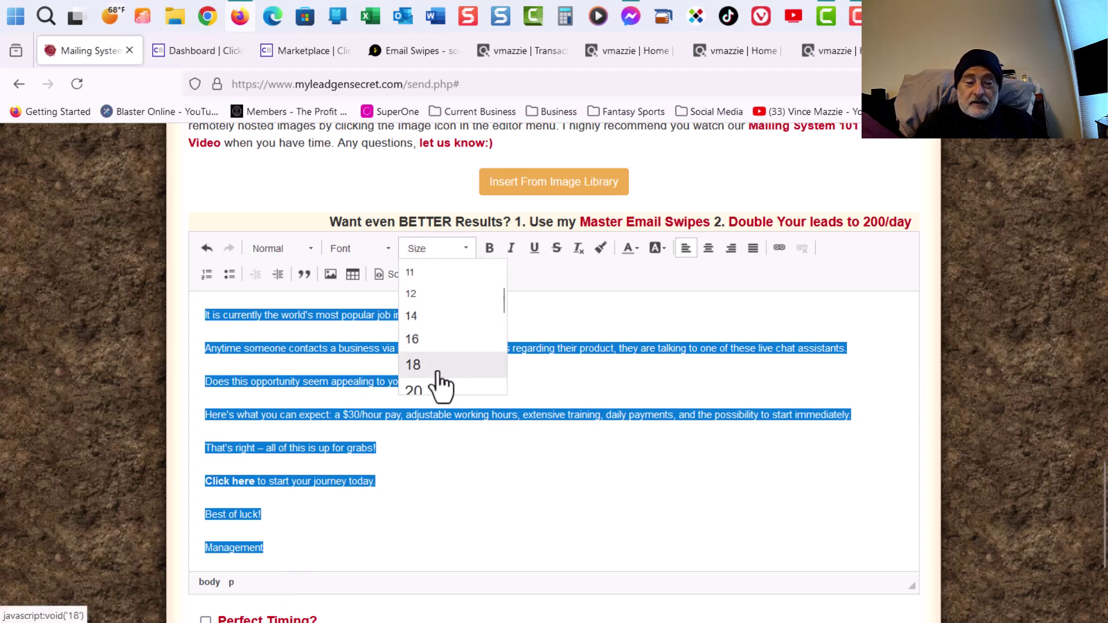
{"action": "left_click", "coordinate": [441, 378]}
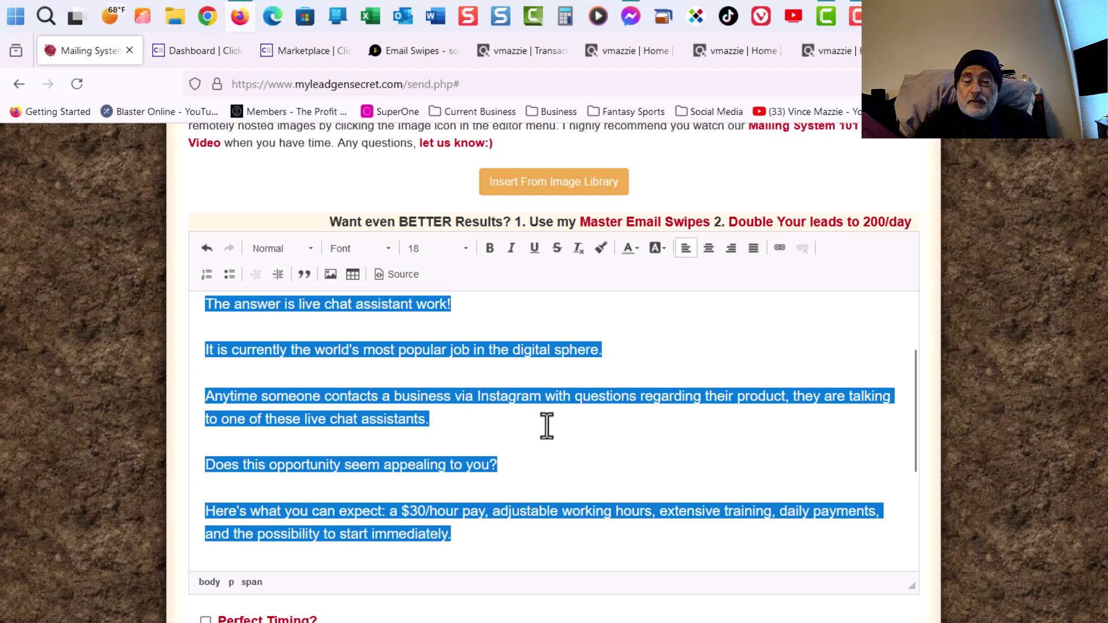
{"action": "left_click", "coordinate": [631, 361]}
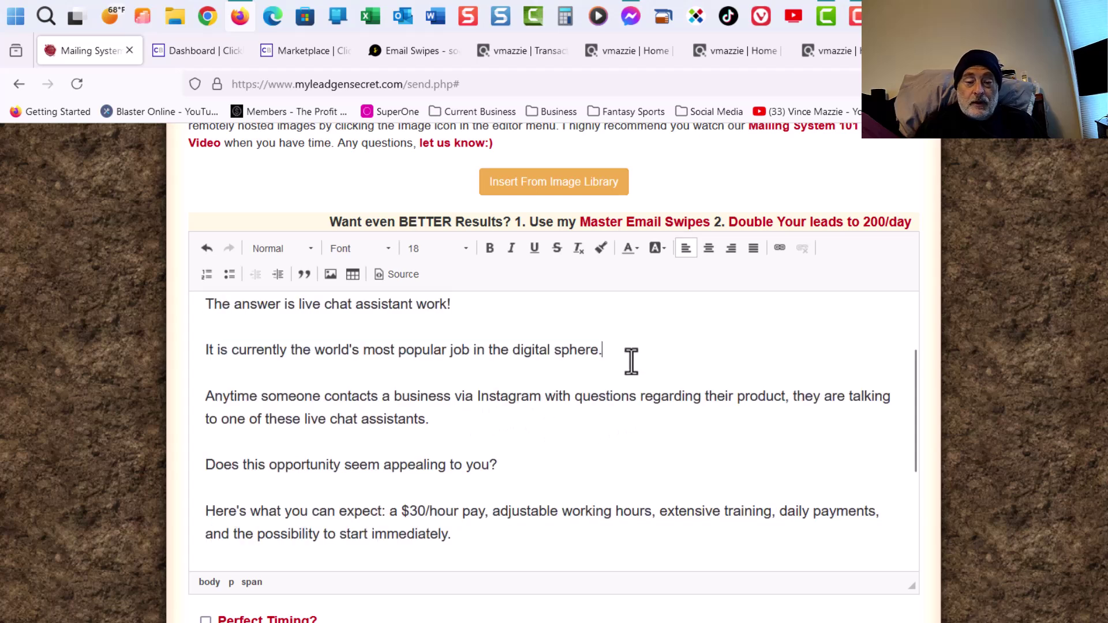
{"action": "scroll", "coordinate": [630, 362], "scroll_direction": "up", "scroll_amount": 2}
{"action": "scroll", "coordinate": [631, 361], "scroll_direction": "up", "scroll_amount": 1}
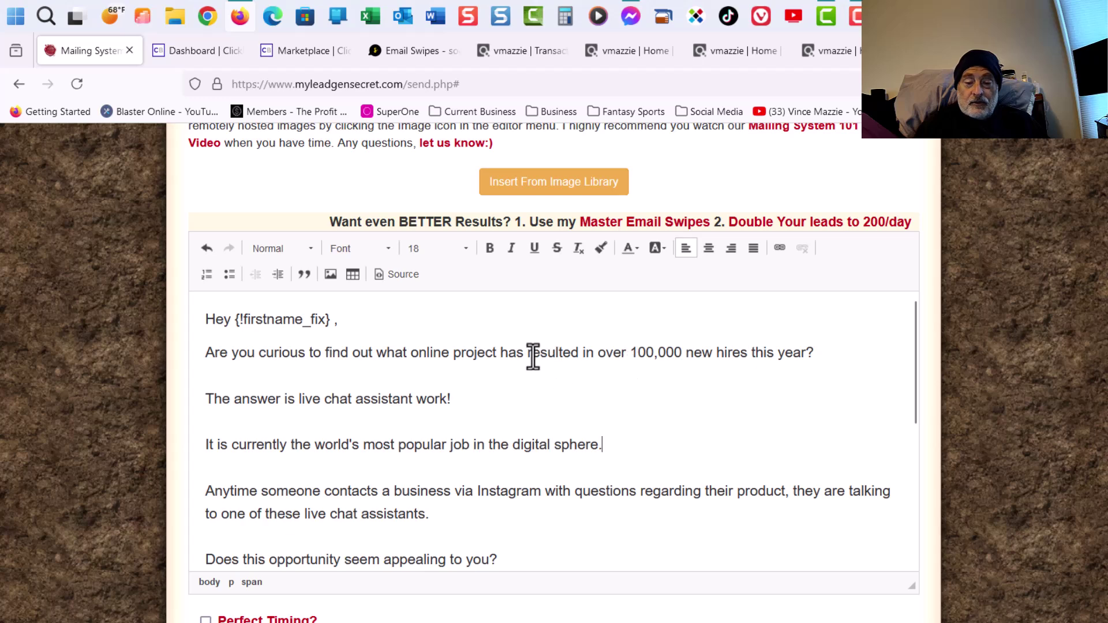
Add a soft line break after 'resulted' so 'in over 100,000 new hires this year?' starts a new line.
{"action": "left_click", "coordinate": [582, 357]}
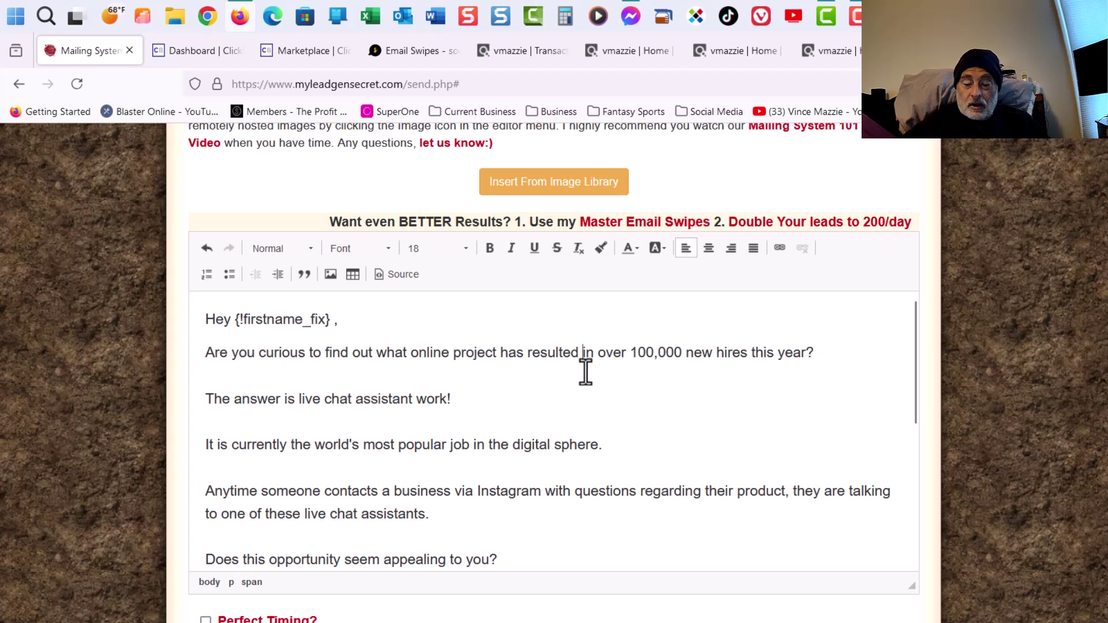
{"action": "key", "text": "Return"}
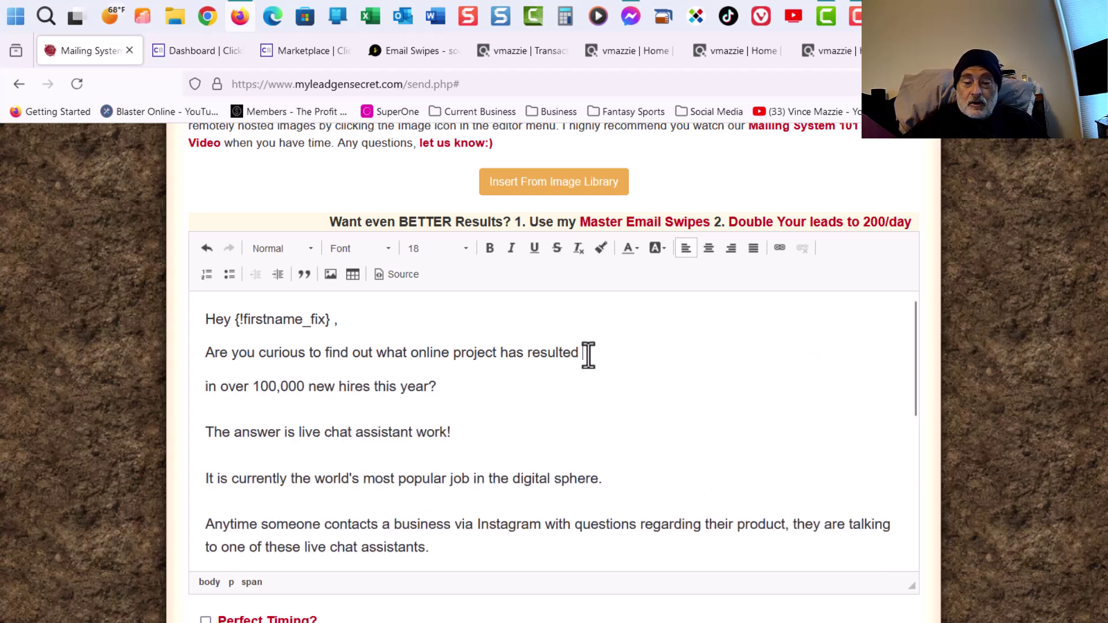
{"action": "key", "text": "BackSpace"}
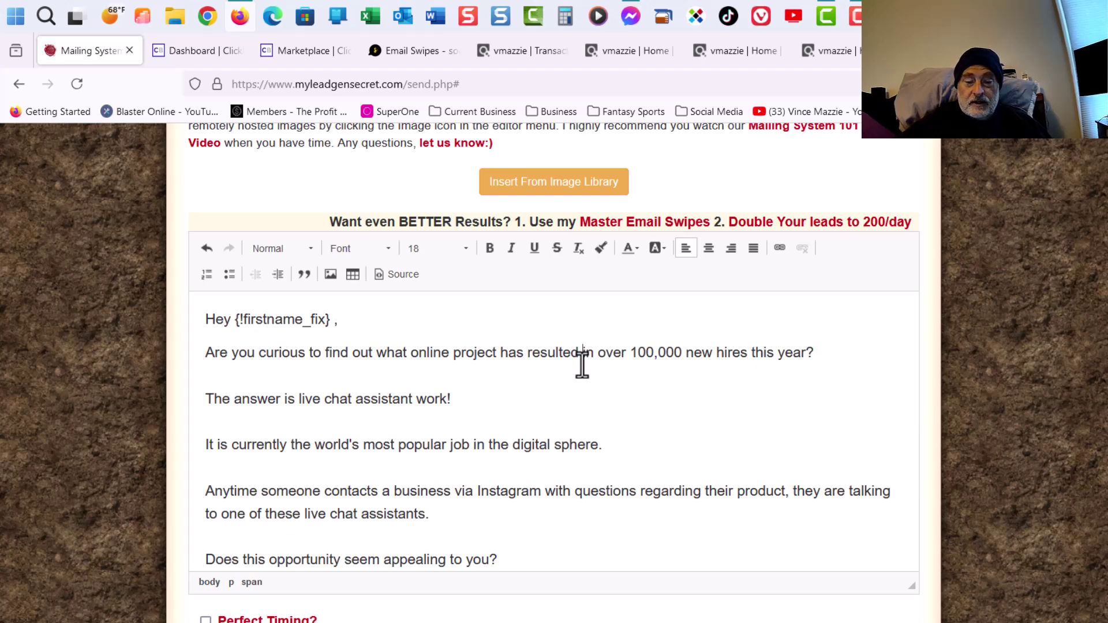
{"action": "key", "text": "shift+Return"}
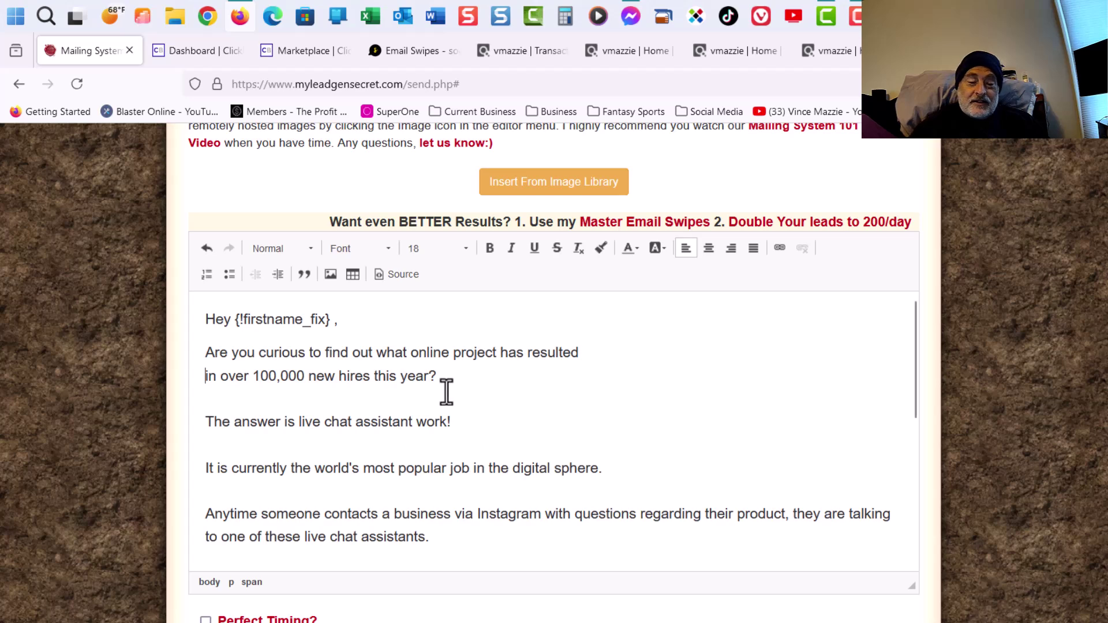
Break the Instagram and pay sentences onto new lines after 'questions' and after 'hours,'.
{"action": "scroll", "coordinate": [445, 392], "scroll_direction": "down", "scroll_amount": 3}
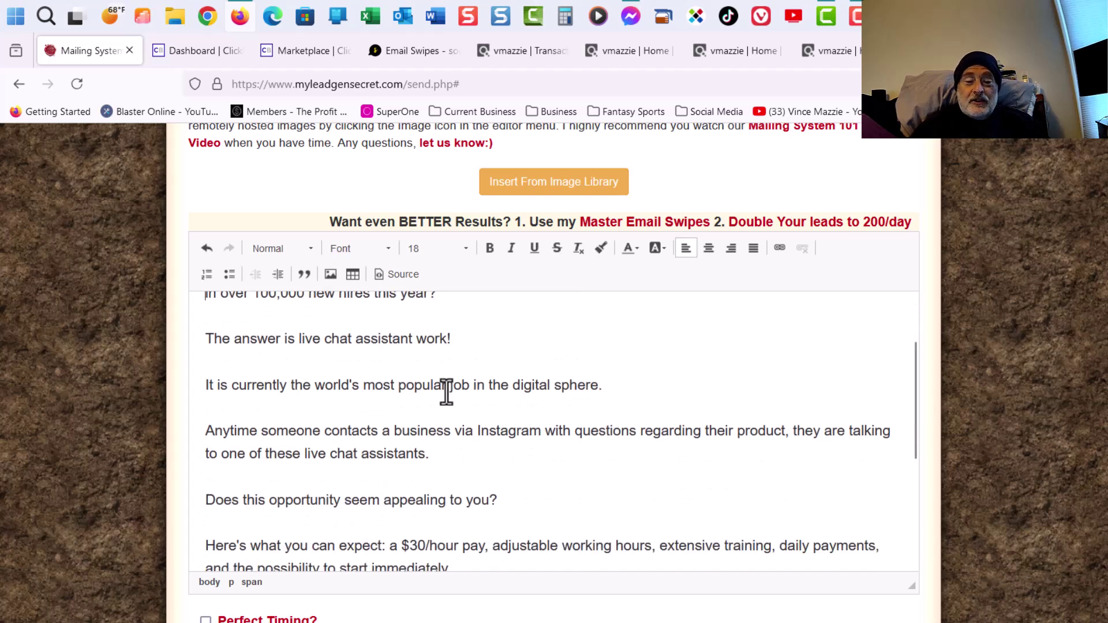
{"action": "scroll", "coordinate": [446, 393], "scroll_direction": "up", "scroll_amount": 3}
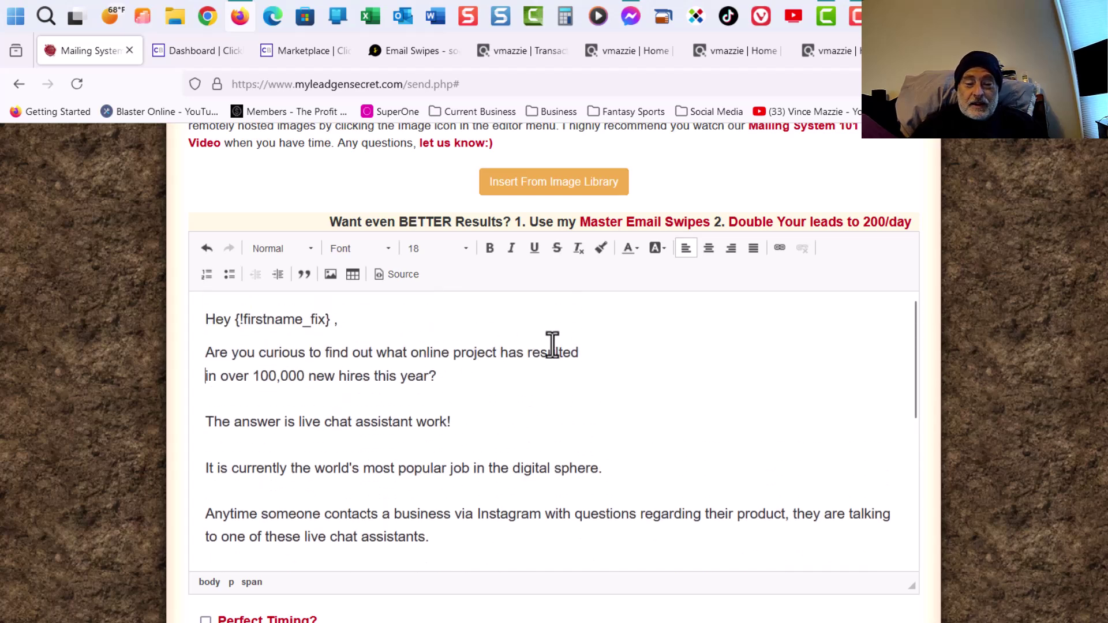
{"action": "scroll", "coordinate": [571, 466], "scroll_direction": "down", "scroll_amount": 3}
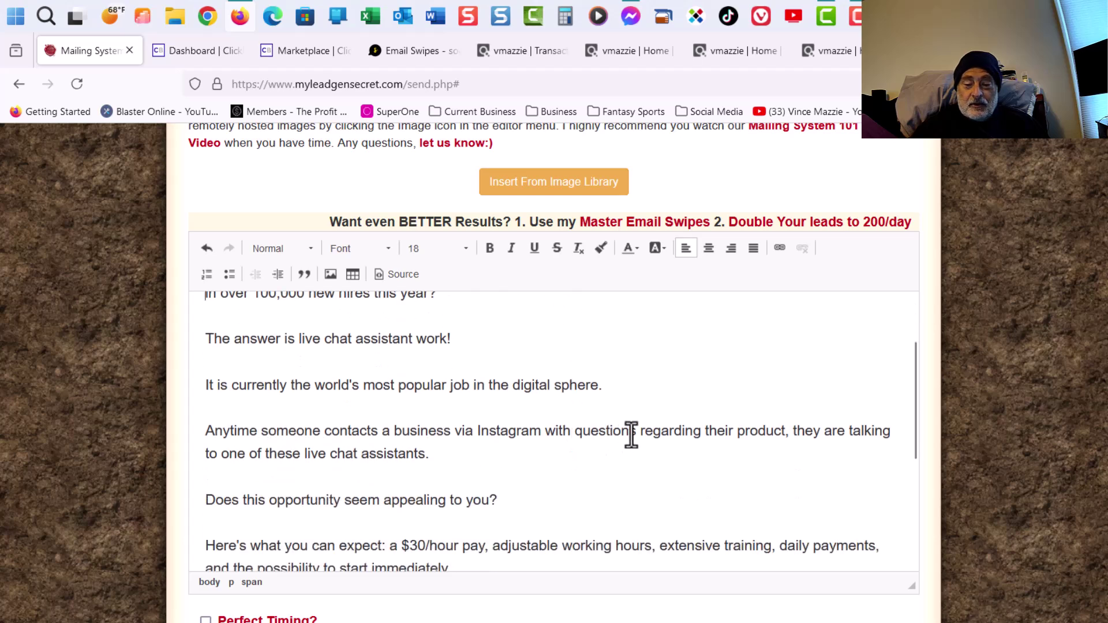
{"action": "left_click", "coordinate": [638, 431]}
{"action": "key", "text": "Return"}
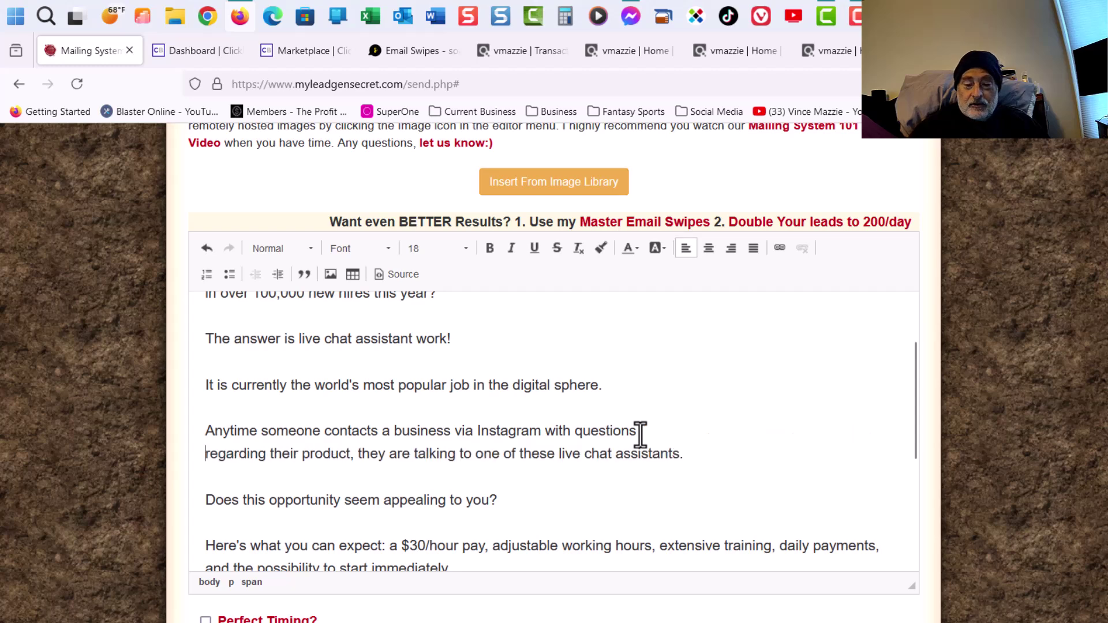
{"action": "scroll", "coordinate": [641, 434], "scroll_direction": "down", "scroll_amount": 3}
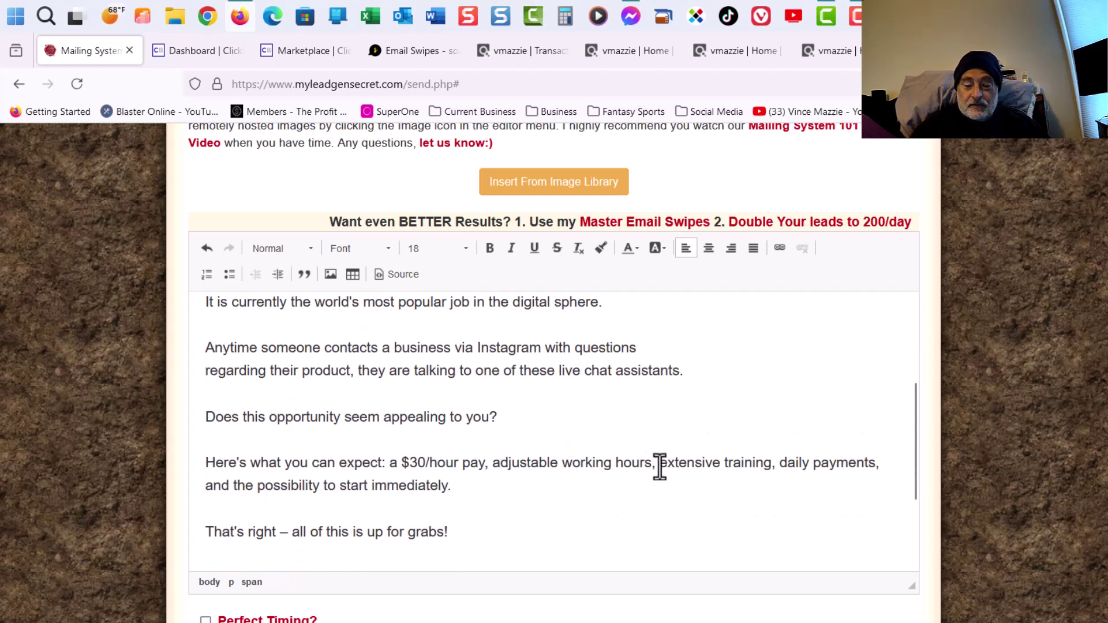
{"action": "left_click", "coordinate": [659, 463]}
{"action": "key", "text": "Return"}
{"action": "scroll", "coordinate": [659, 467], "scroll_direction": "down", "scroll_amount": 5}
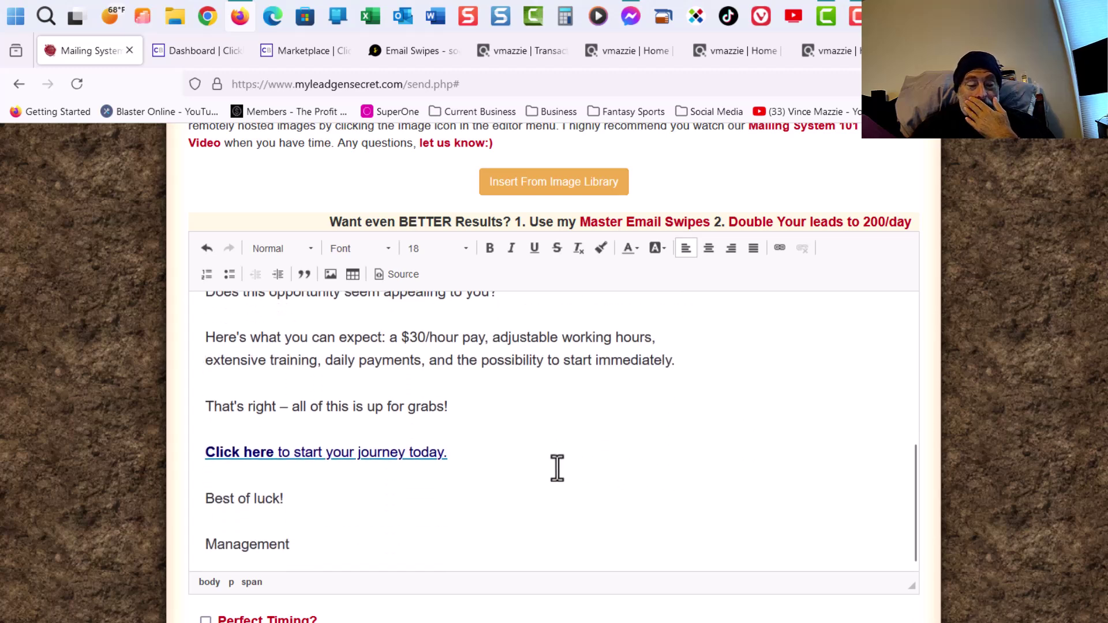
{"action": "scroll", "coordinate": [160, 469], "scroll_direction": "down", "scroll_amount": 3}
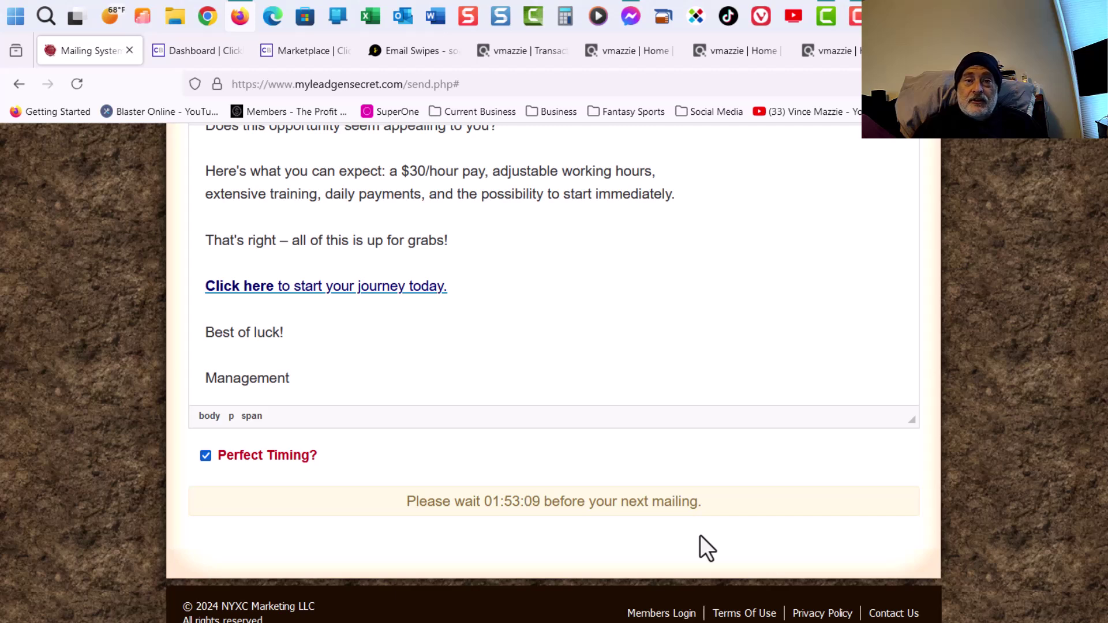
Scroll up and down through the mailing to review the email body and the area below the editor.
{"action": "scroll", "coordinate": [457, 350], "scroll_direction": "up", "scroll_amount": 5}
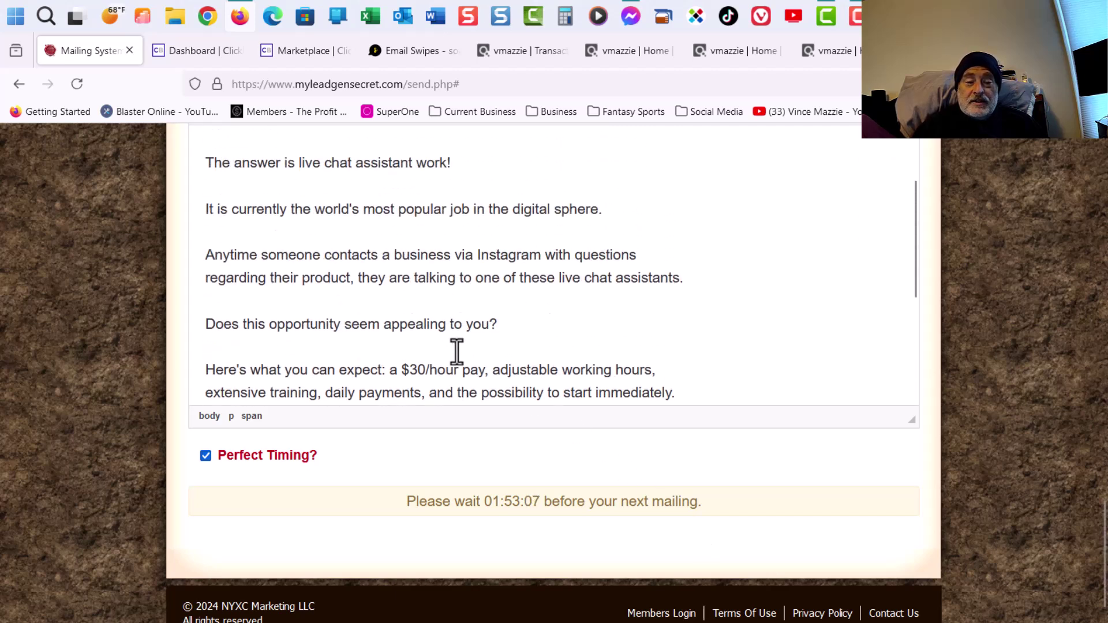
{"action": "scroll", "coordinate": [206, 356], "scroll_direction": "down", "scroll_amount": 2}
{"action": "scroll", "coordinate": [205, 356], "scroll_direction": "down", "scroll_amount": 3}
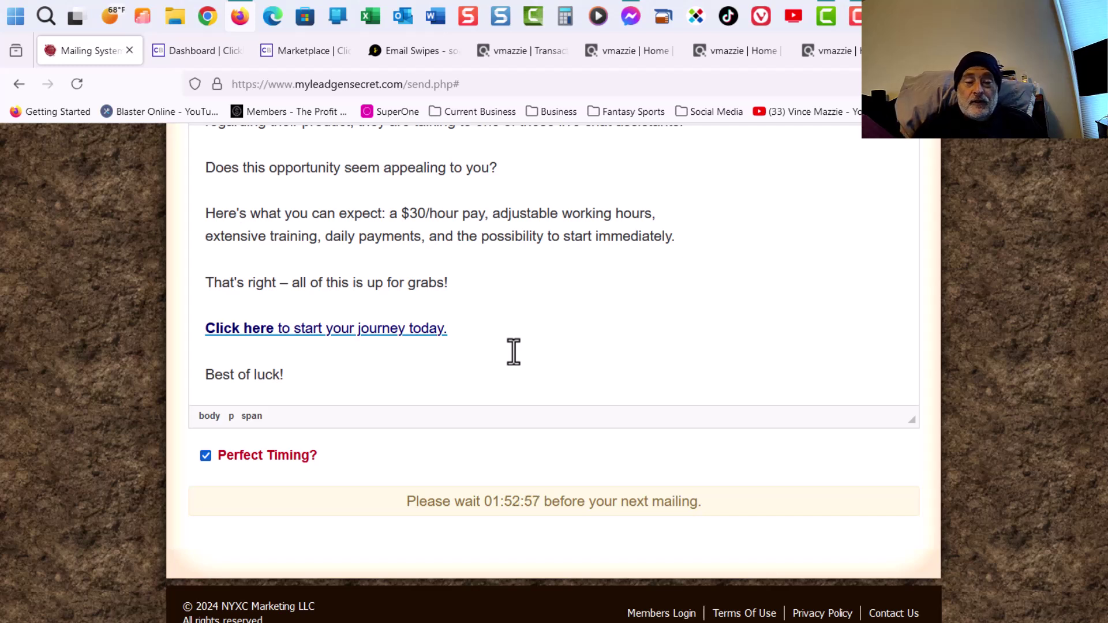
{"action": "scroll", "coordinate": [514, 351], "scroll_direction": "down", "scroll_amount": 1}
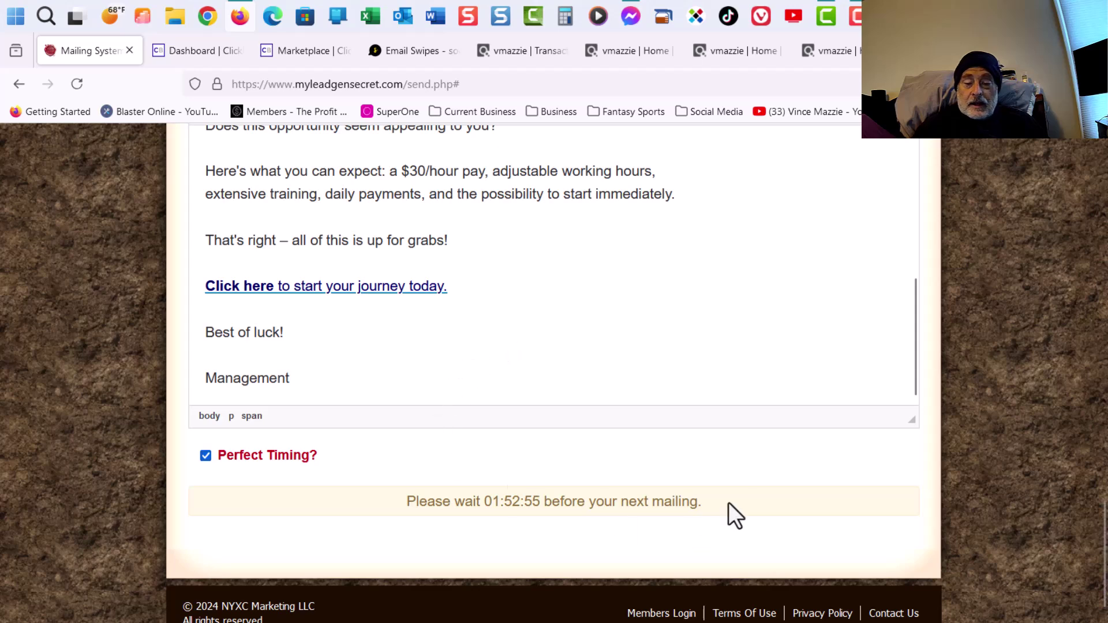
{"action": "scroll", "coordinate": [697, 516], "scroll_direction": "up", "scroll_amount": 2}
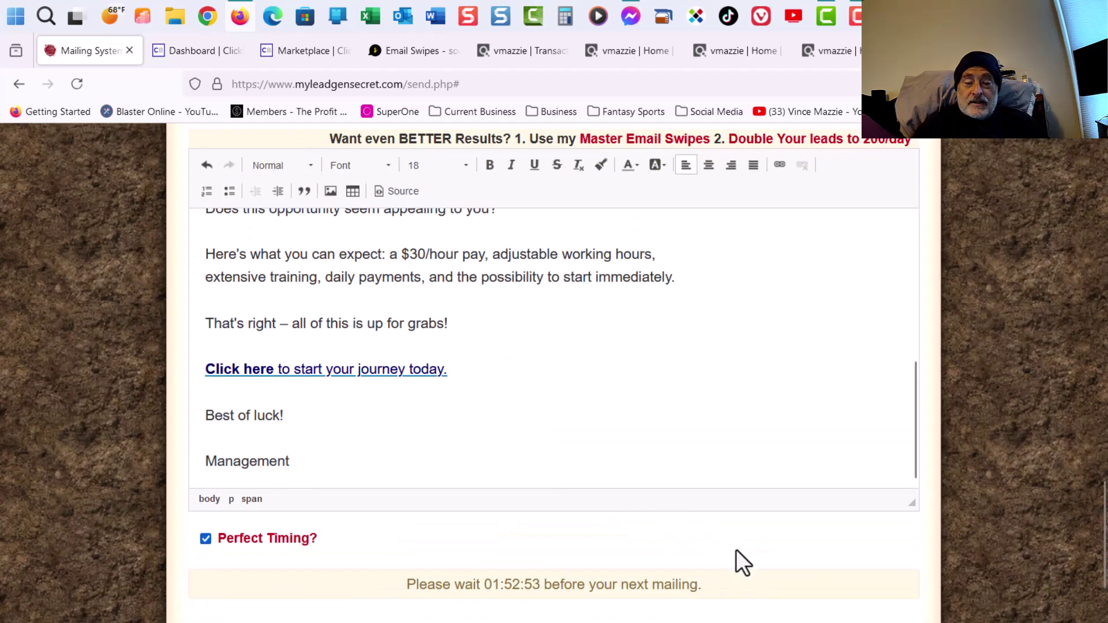
{"action": "scroll", "coordinate": [736, 546], "scroll_direction": "up", "scroll_amount": 8}
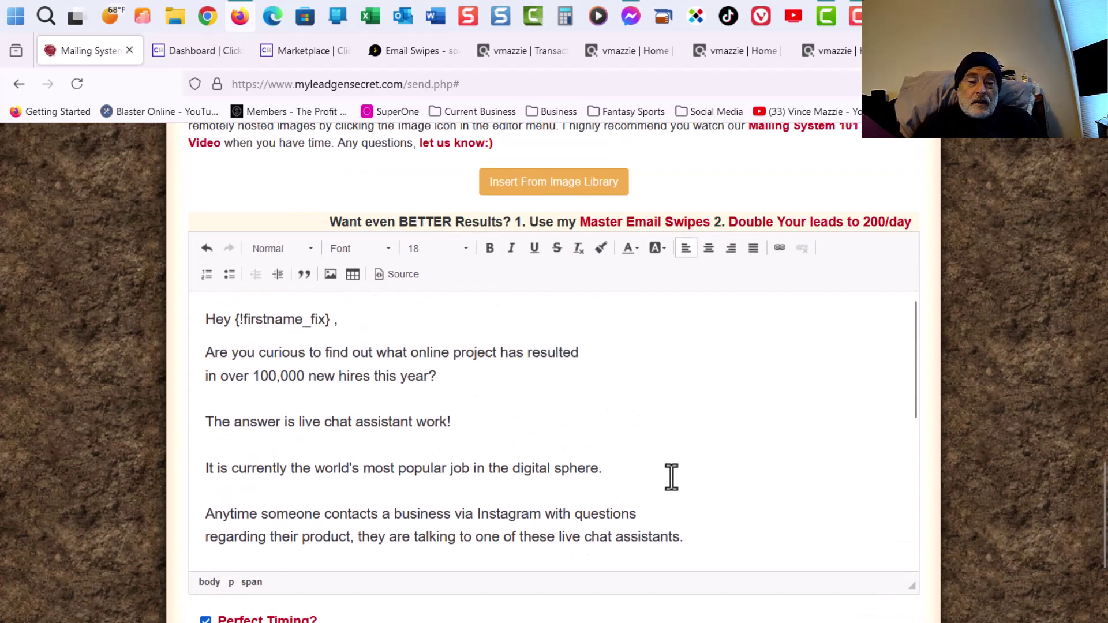
{"action": "scroll", "coordinate": [332, 457], "scroll_direction": "up", "scroll_amount": 2}
{"action": "scroll", "coordinate": [207, 441], "scroll_direction": "up", "scroll_amount": 4}
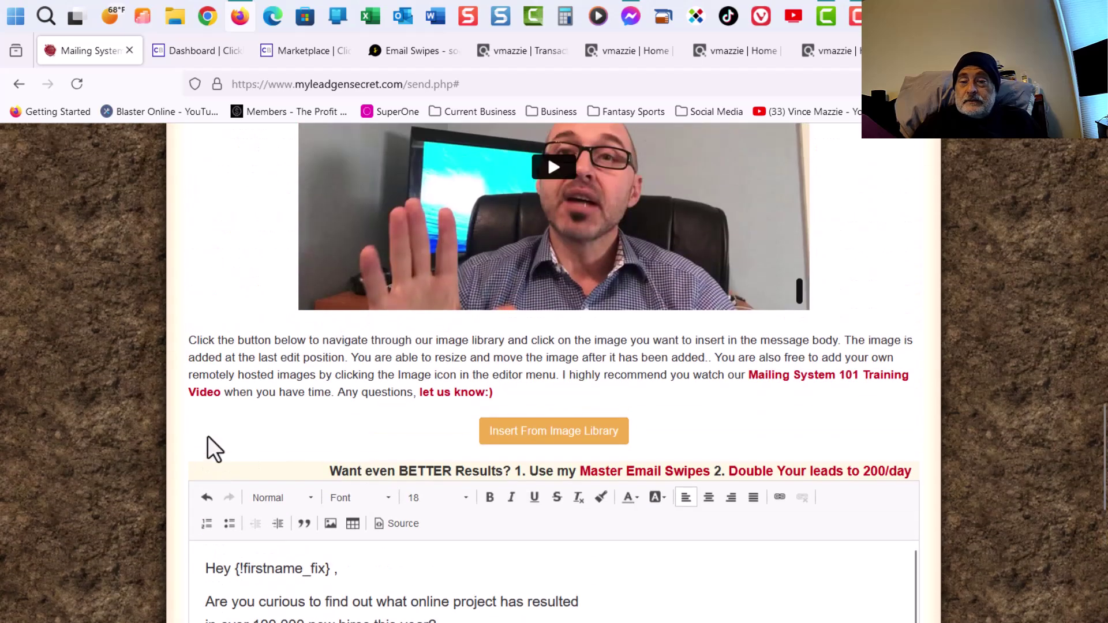
{"action": "scroll", "coordinate": [208, 438], "scroll_direction": "up", "scroll_amount": 10}
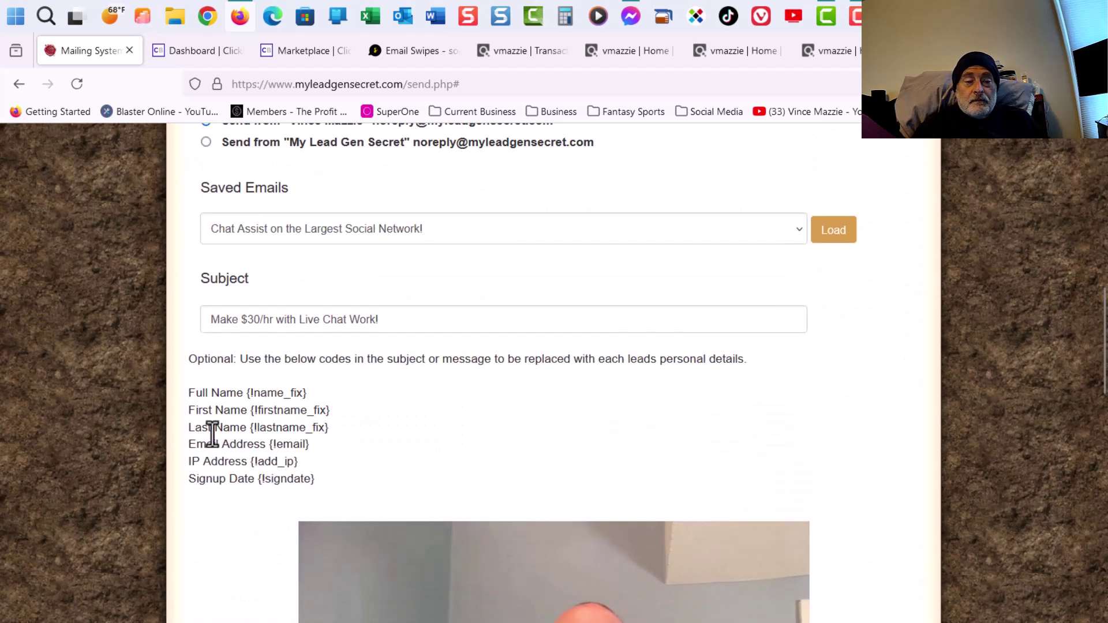
{"action": "scroll", "coordinate": [212, 434], "scroll_direction": "up", "scroll_amount": 5}
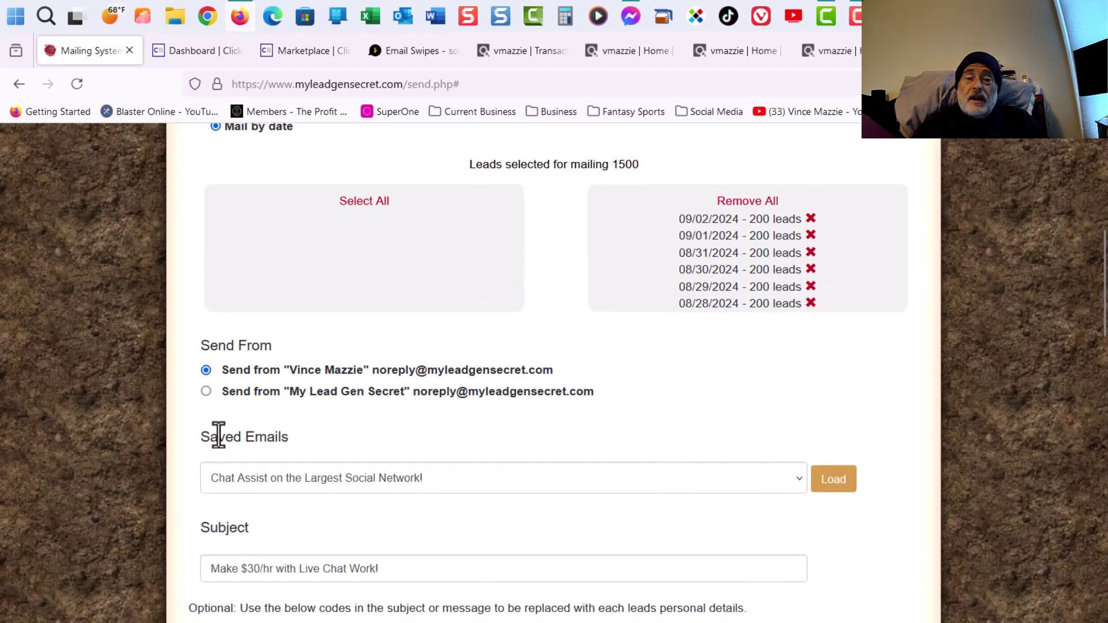
{"action": "scroll", "coordinate": [219, 435], "scroll_direction": "up", "scroll_amount": 5}
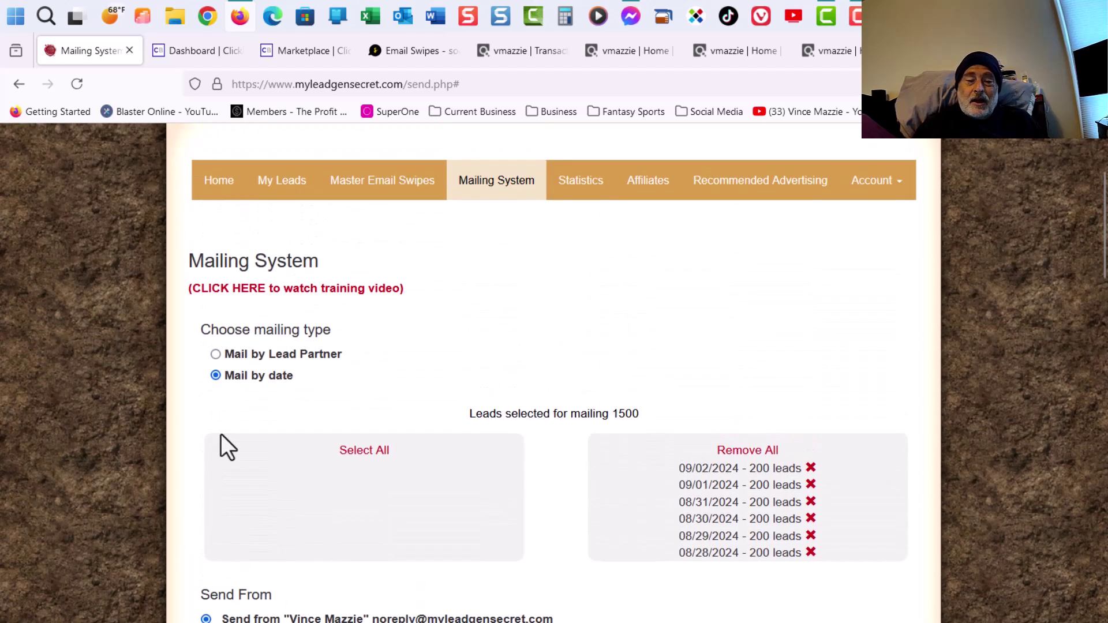
{"action": "scroll", "coordinate": [220, 434], "scroll_direction": "up", "scroll_amount": 2}
{"action": "scroll", "coordinate": [222, 433], "scroll_direction": "up", "scroll_amount": 2}
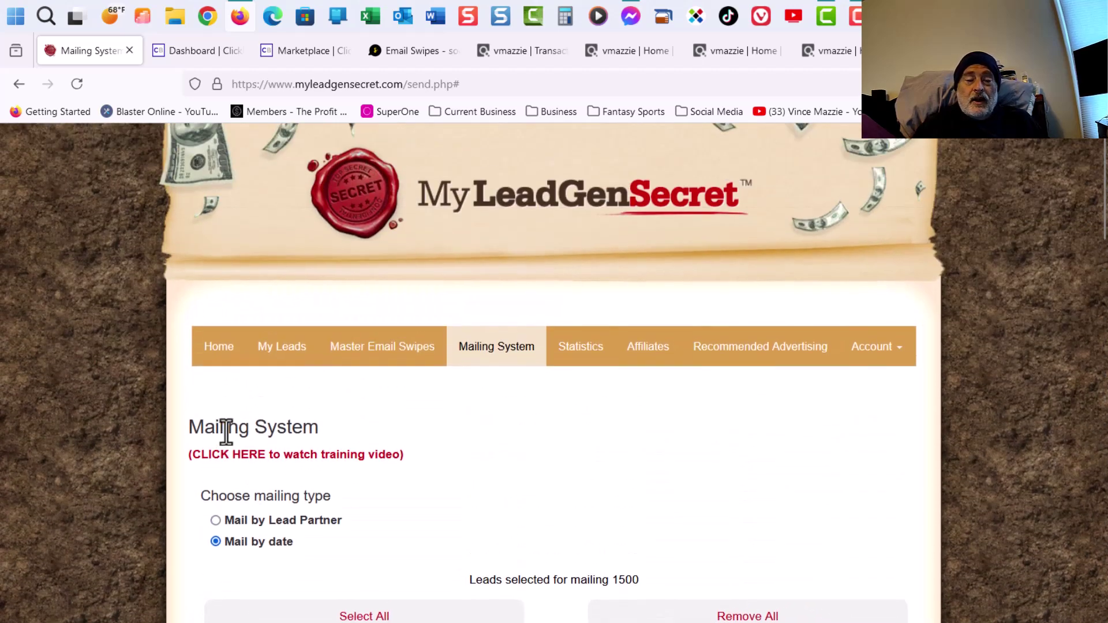